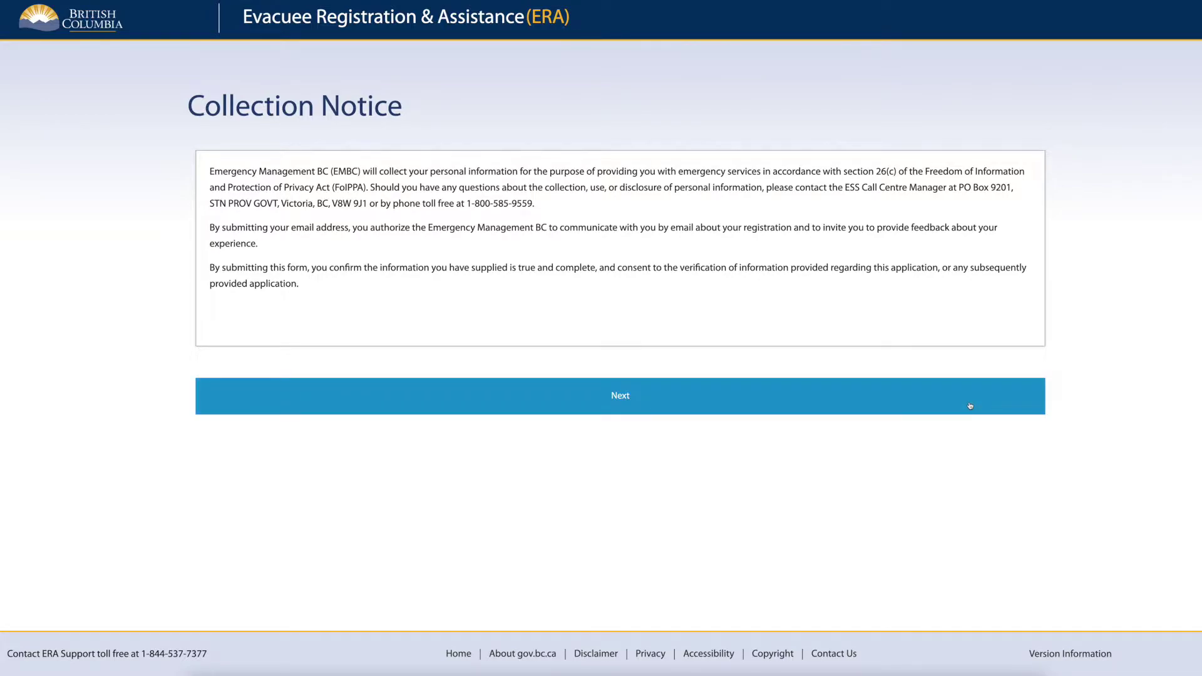
Acknowledge the collection notice, consent to sharing location with family, and continue to profile creation.
click(970, 406)
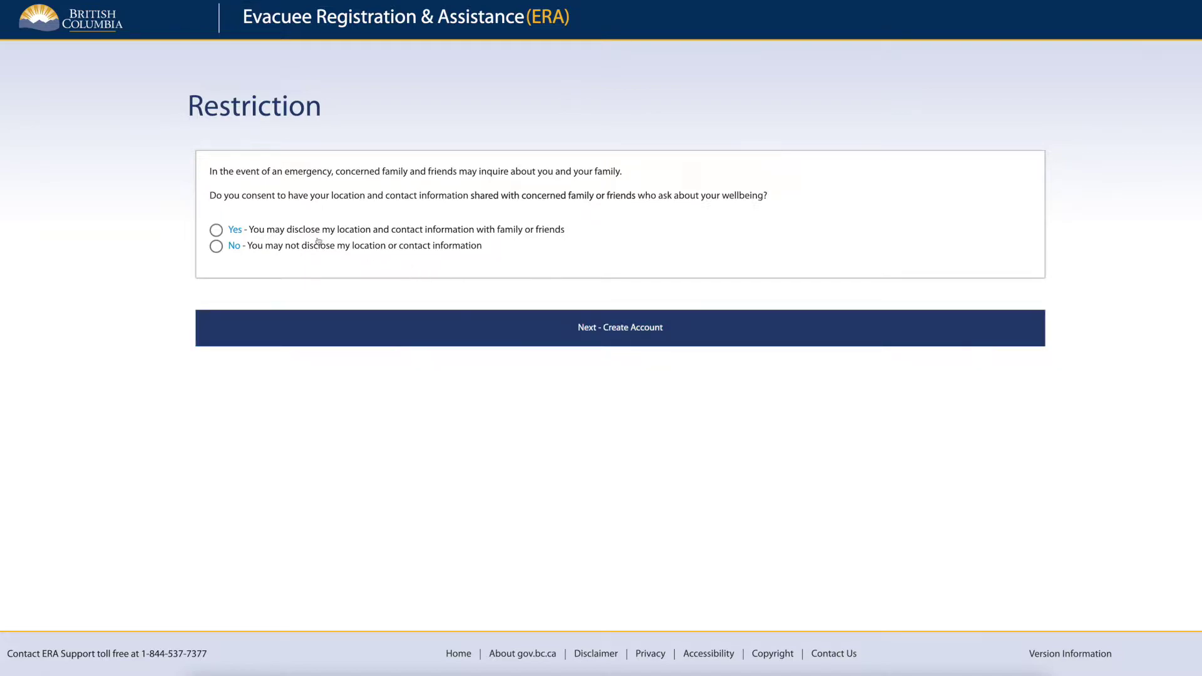
click(217, 230)
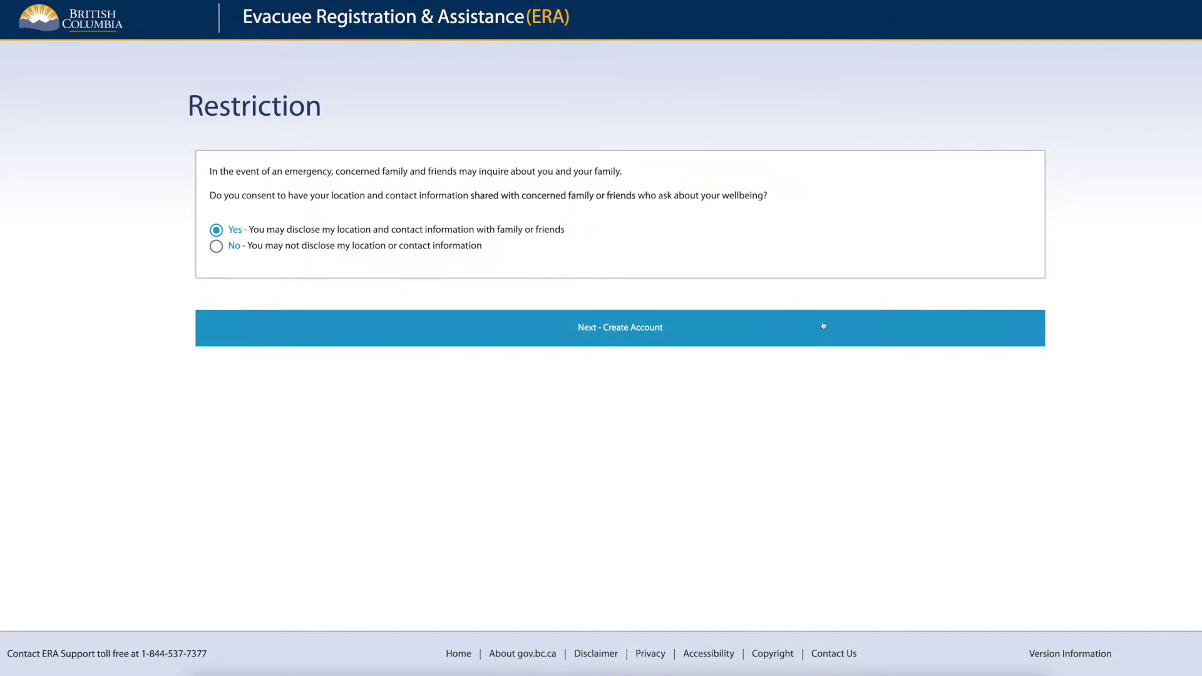
click(920, 339)
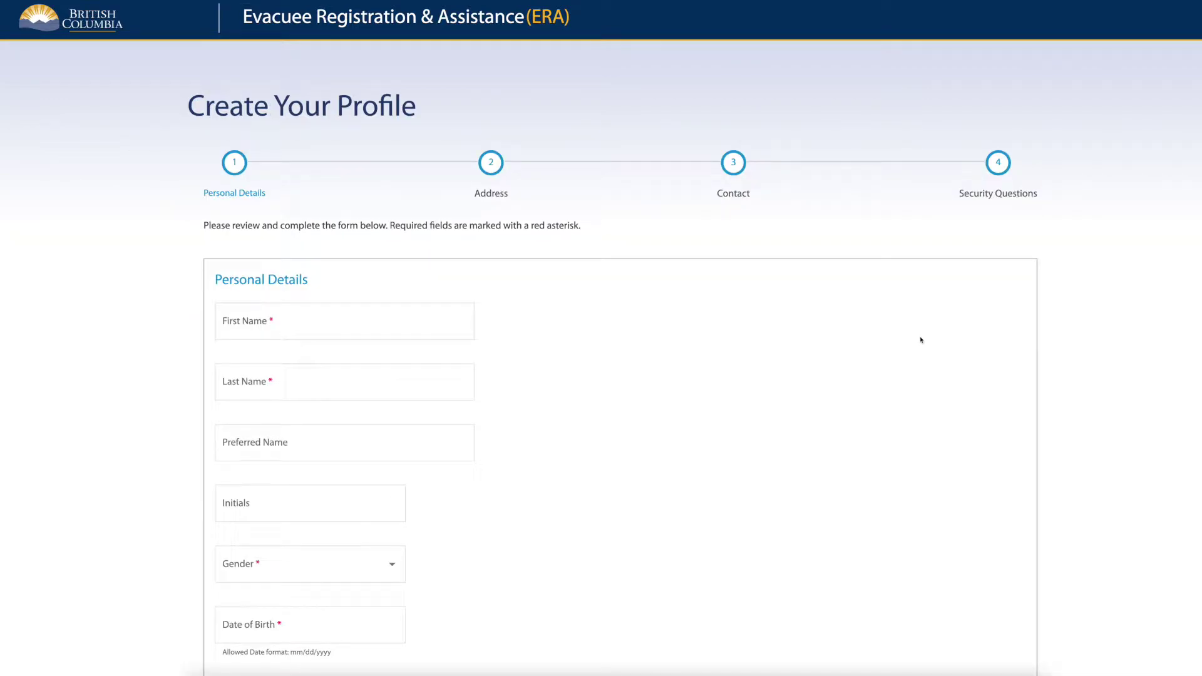
Enter the person's first, last and preferred names and initials GG.
click(449, 321)
text(Generic)
click(223, 384)
text(Generic)
click(223, 445)
text(Generic)
click(223, 505)
text(GG)
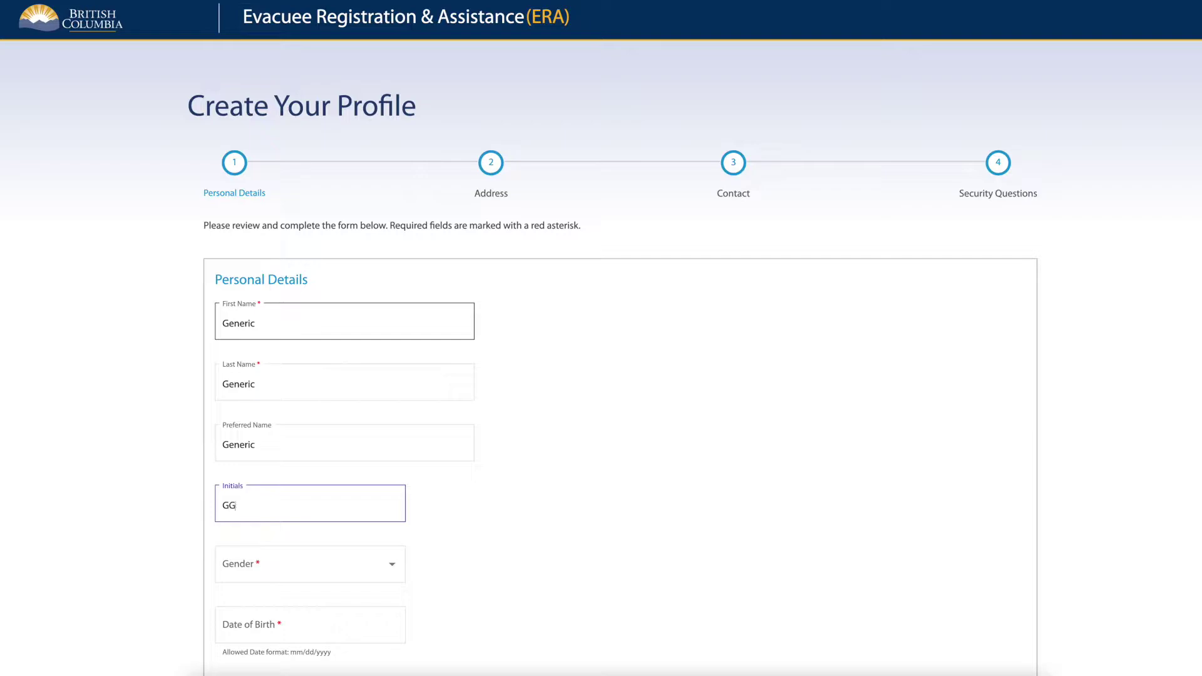
key(Tab)
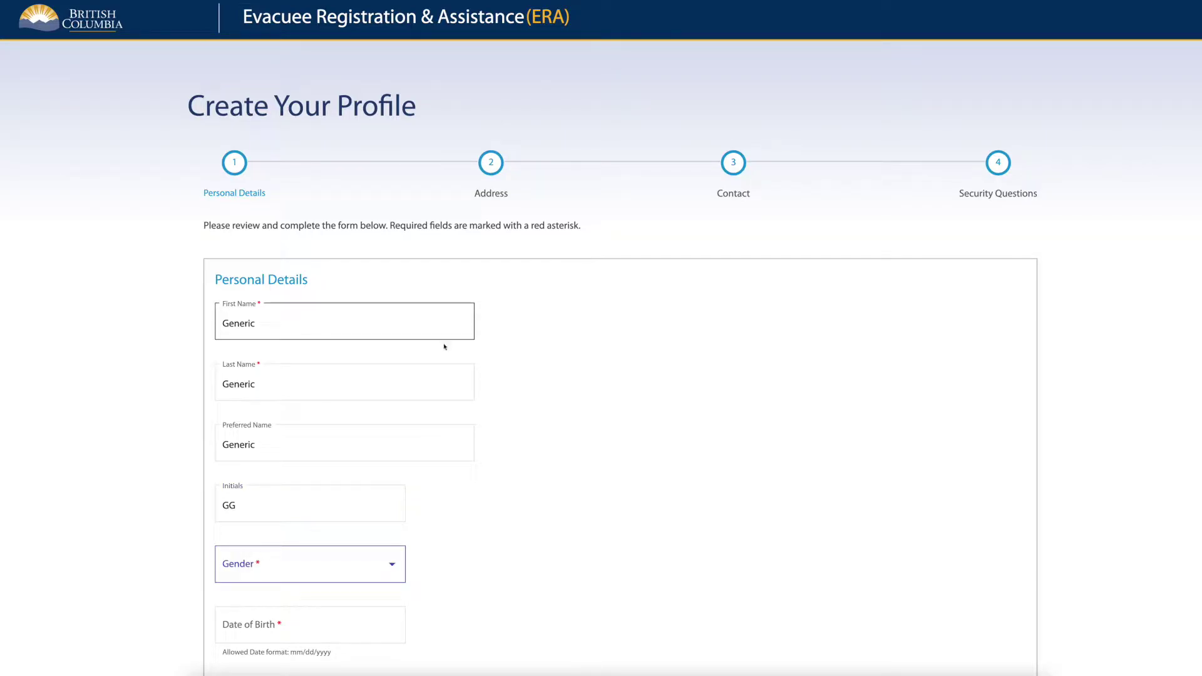
Set gender to Male and date of birth 05/05/2005, then continue to the Address step.
scroll(401, 452, down, 3)
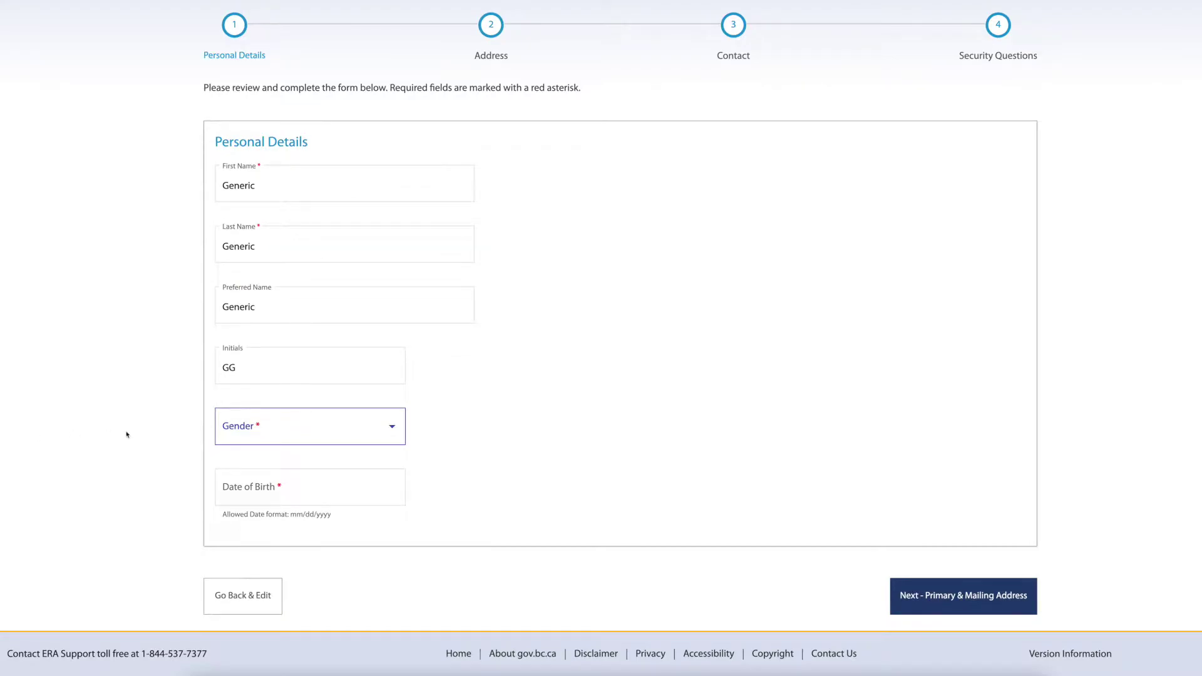
click(315, 436)
click(316, 466)
click(323, 488)
text(05/05/)
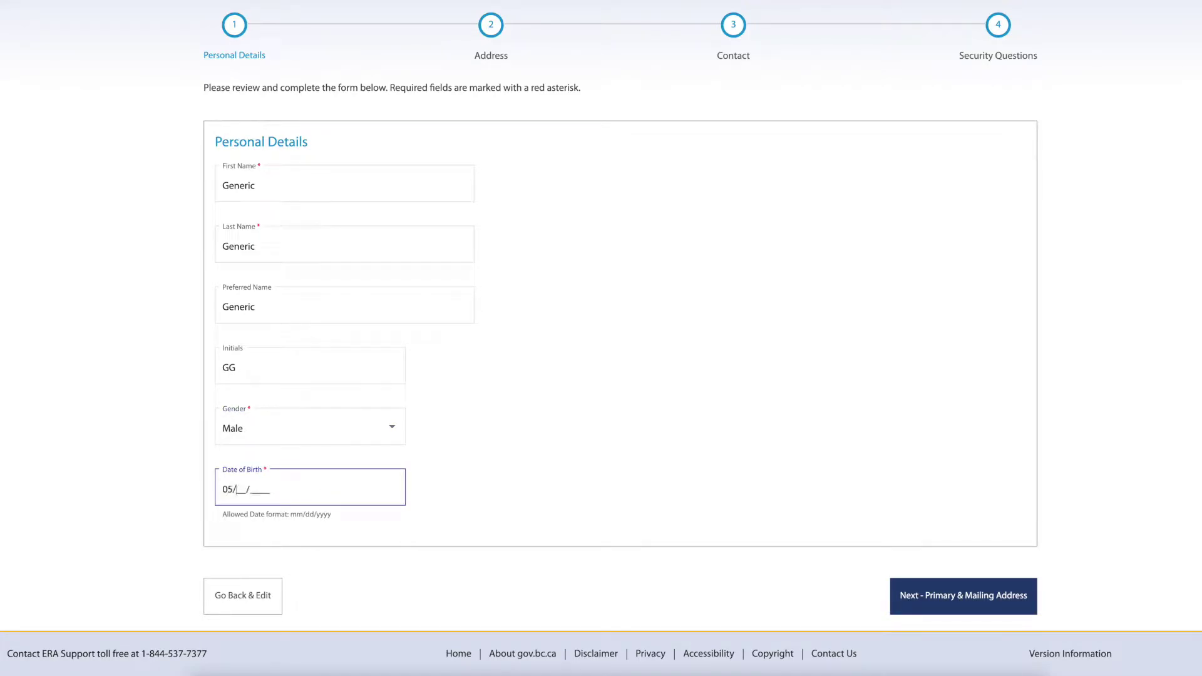
text(2005)
click(1020, 611)
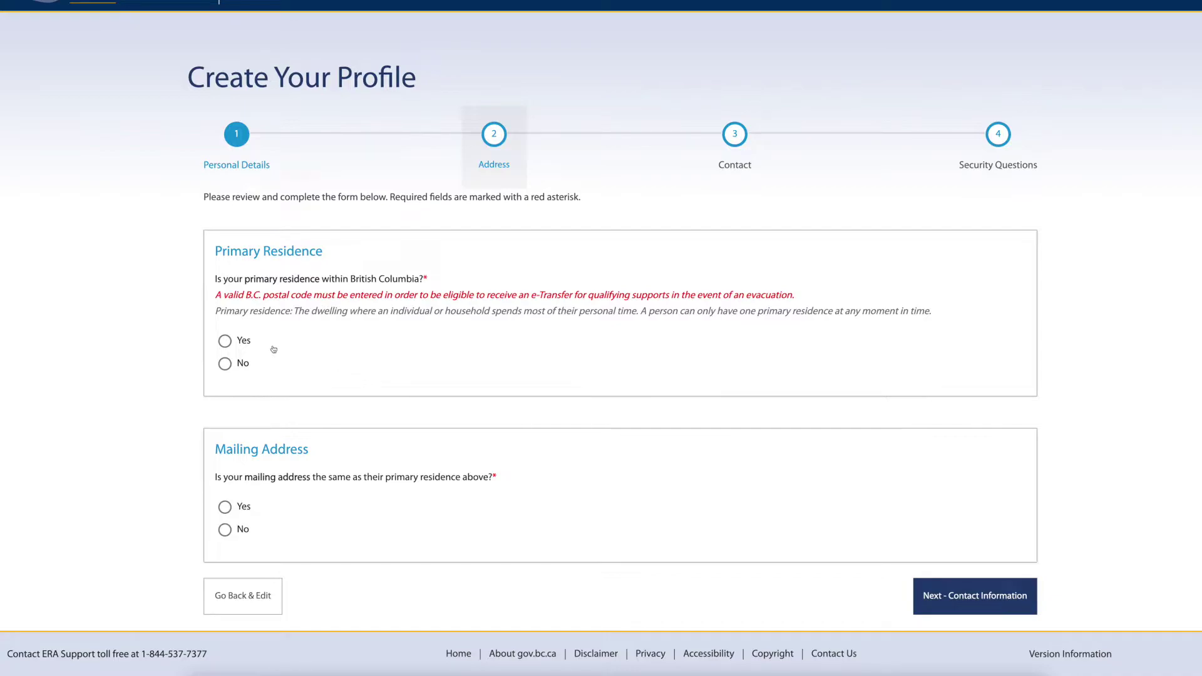
Confirm a British Columbia residence and fill in both street address lines.
click(225, 342)
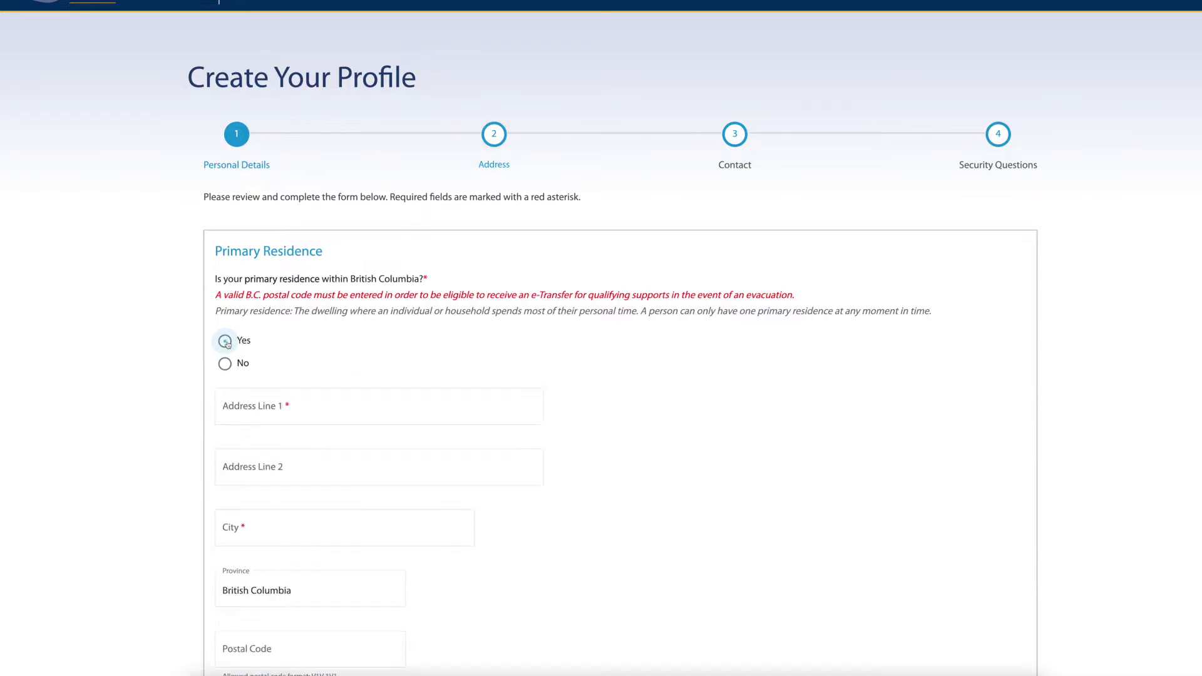
click(311, 412)
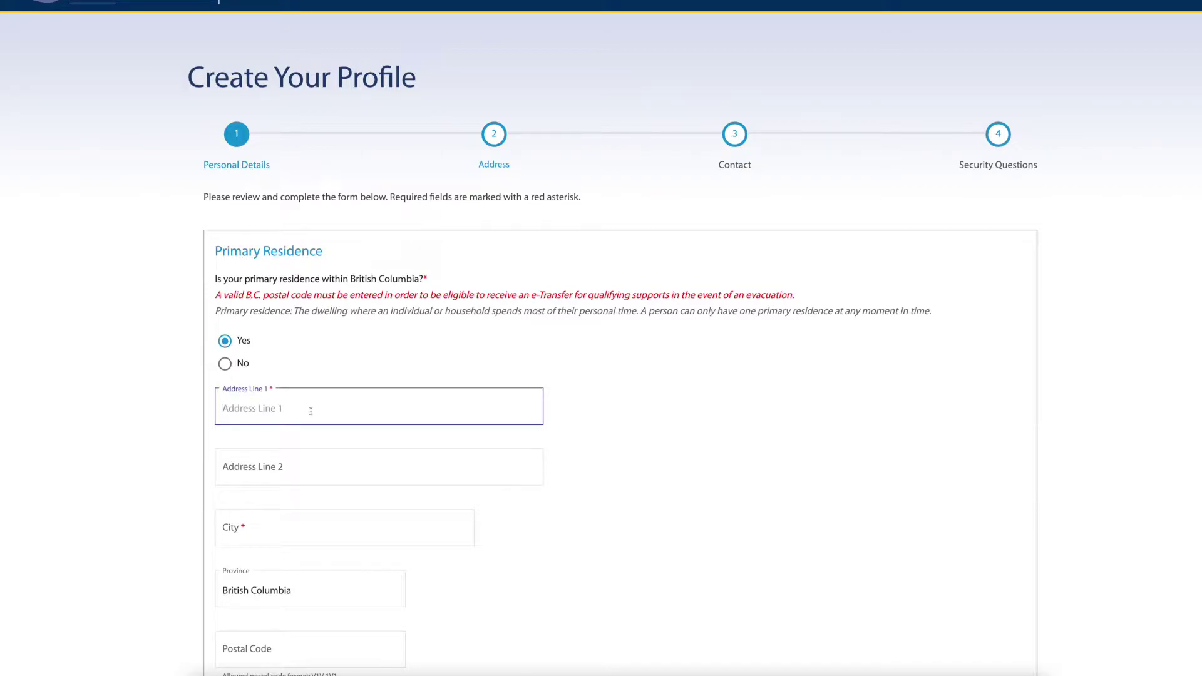
text(4433 Generic St.)
click(250, 469)
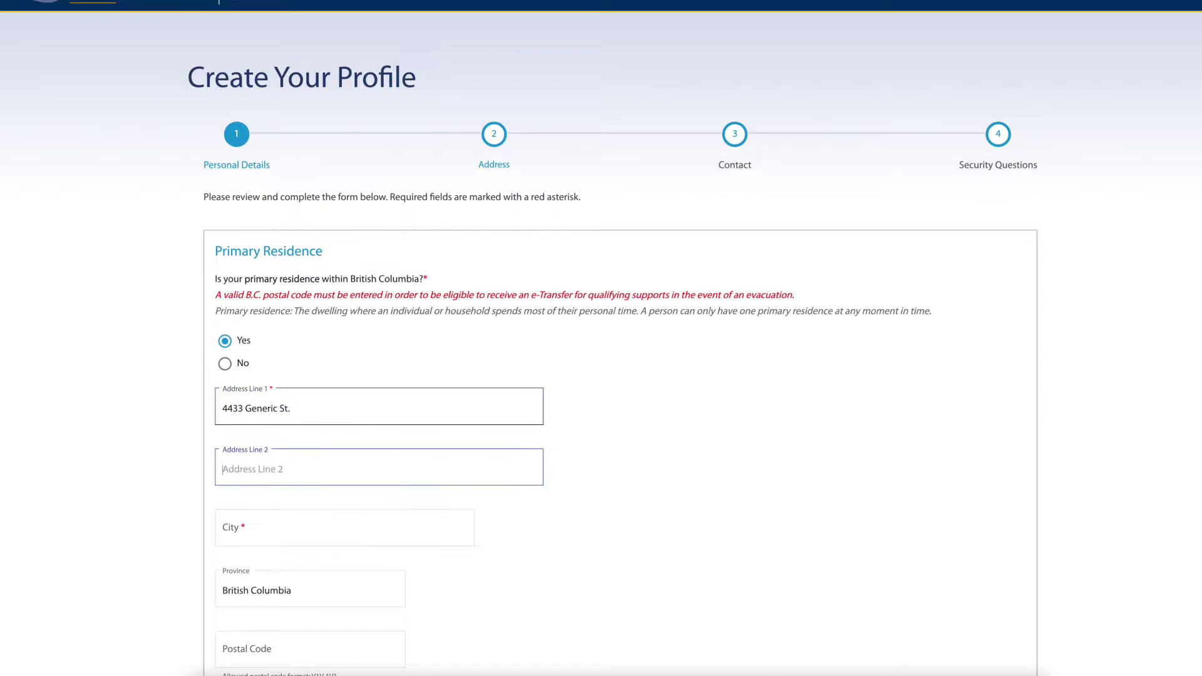
text(2345 Generic Ave.)
Choose Alert Bay as the city, enter the postal code, mark the mailing address as the same, and continue.
key(Tab)
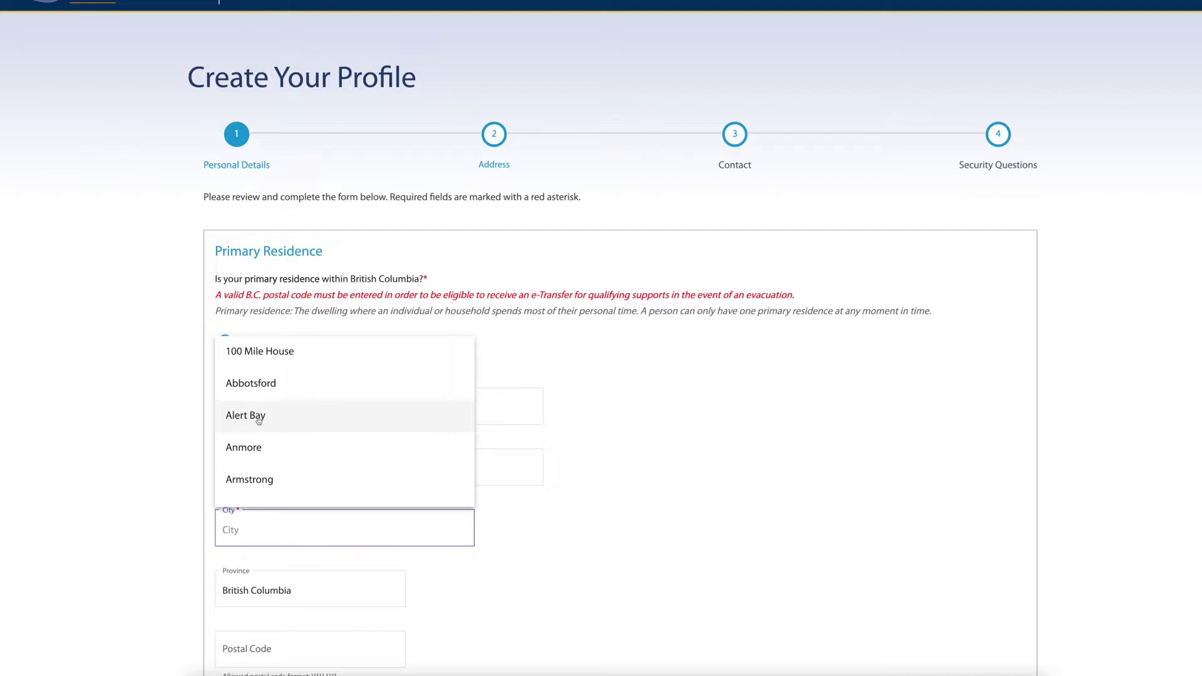
click(245, 429)
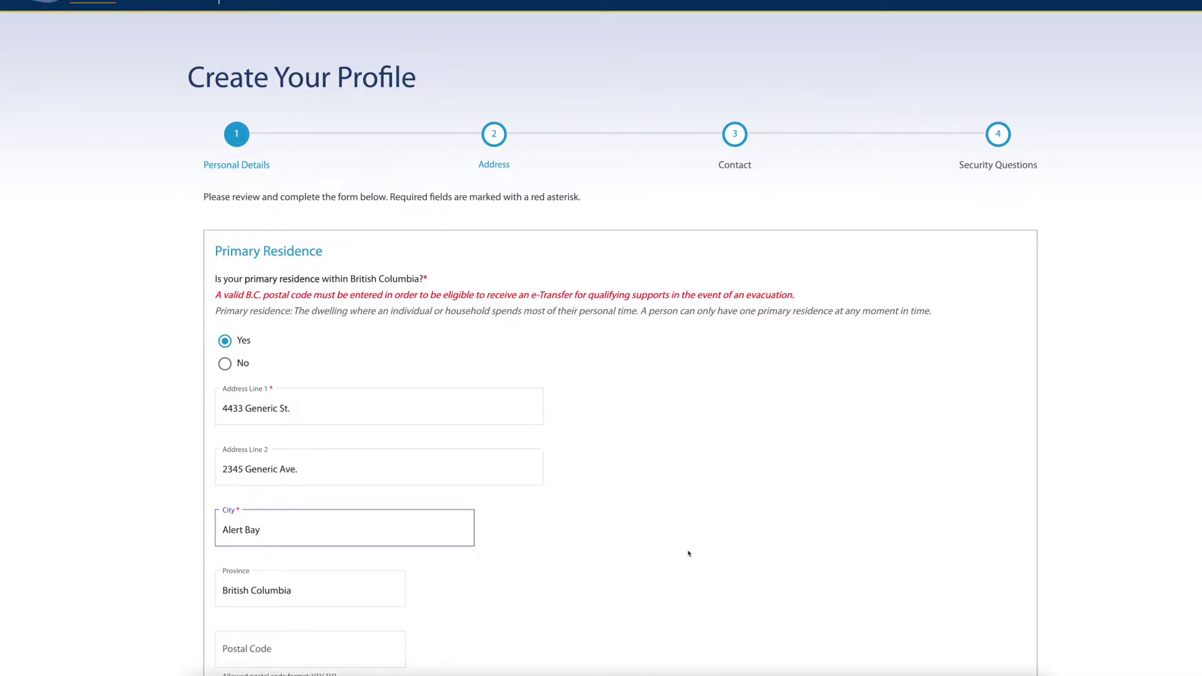
scroll(688, 553, down, 5)
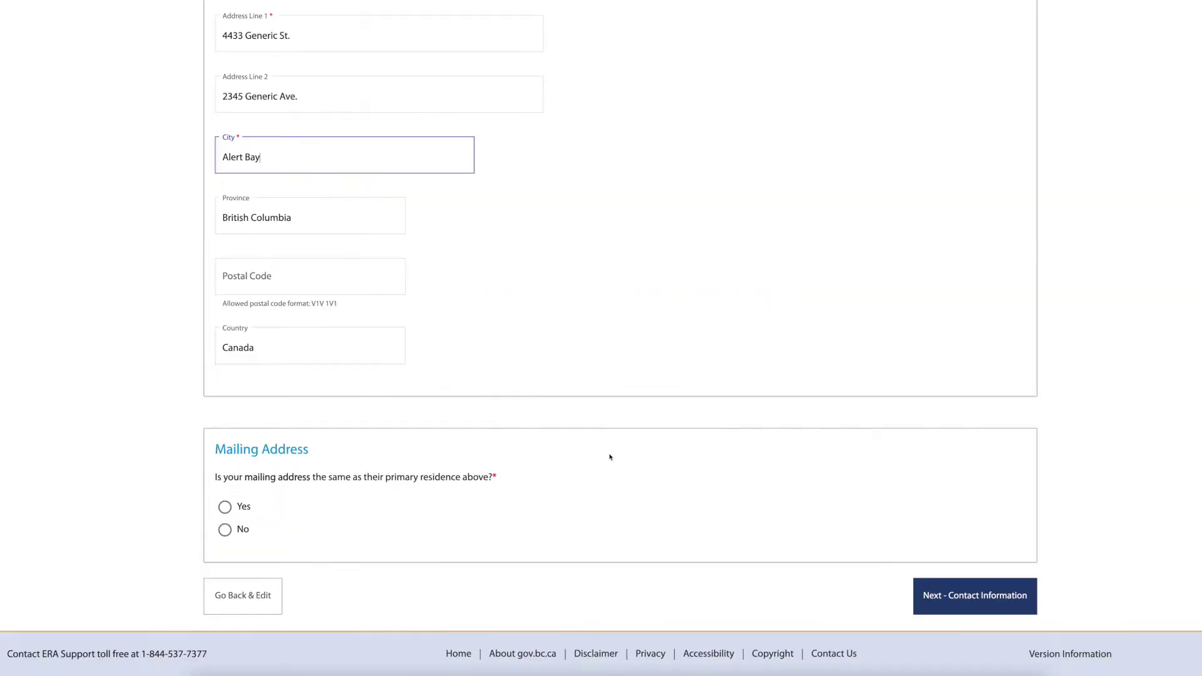
click(391, 278)
text(V)
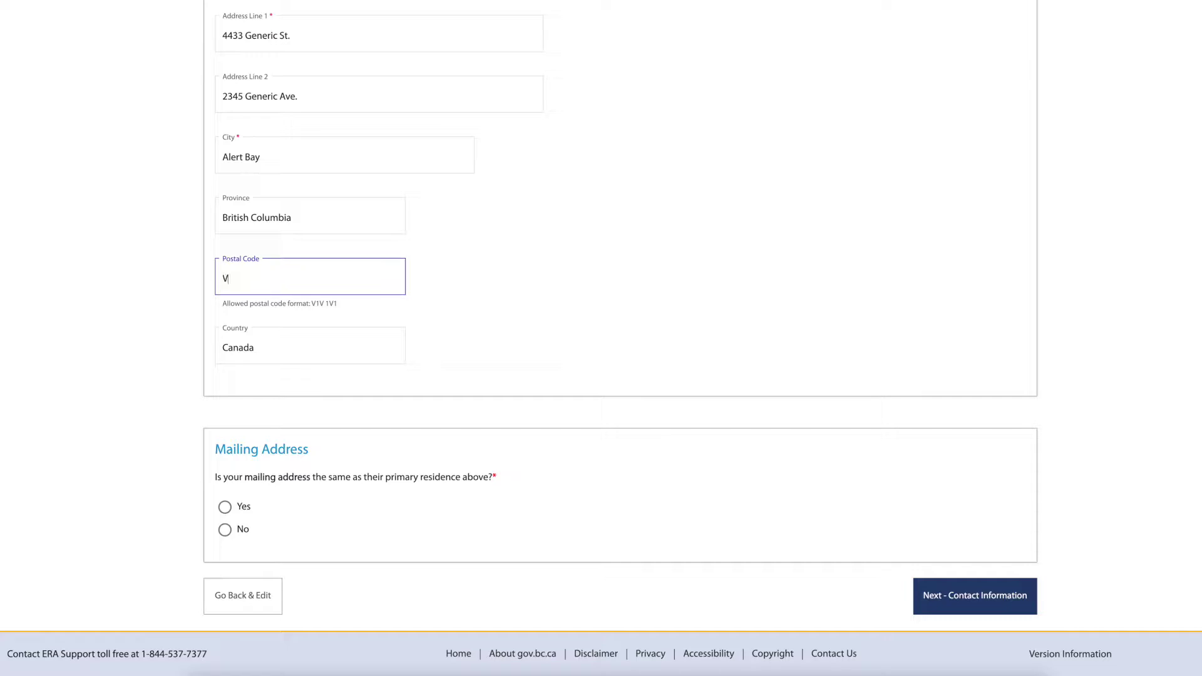
text(5G2G3)
click(230, 510)
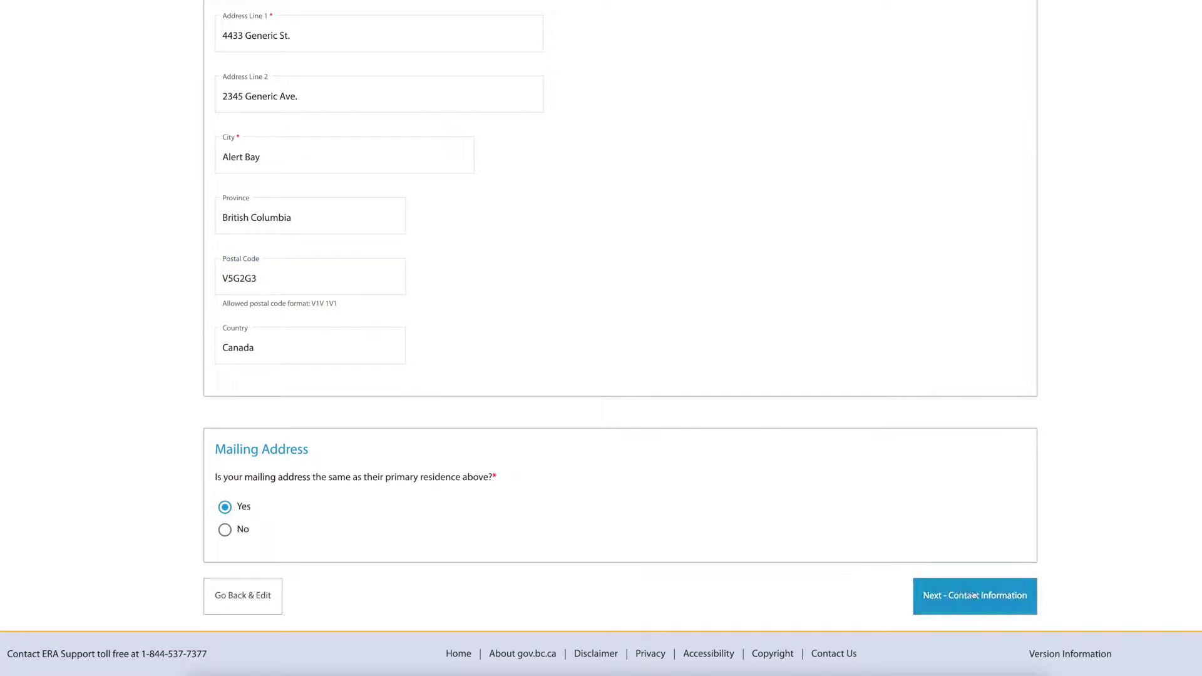
click(1027, 609)
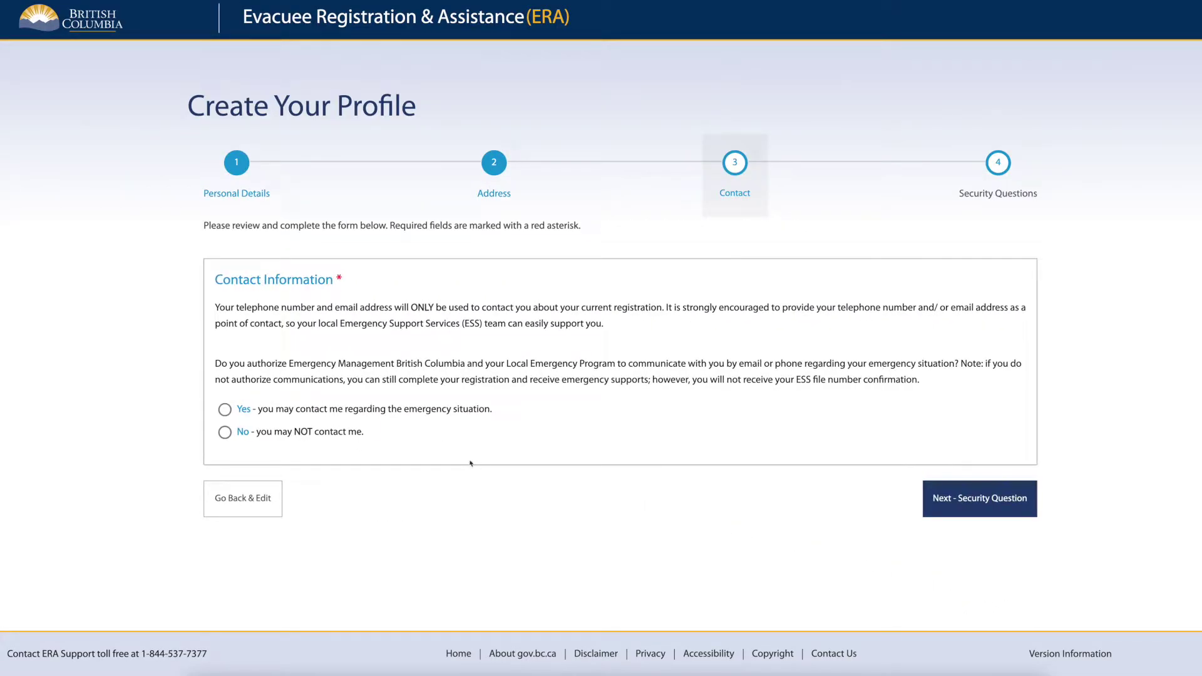
Allow contact, enter the phone number and confirmed email address, and continue to security questions.
click(230, 415)
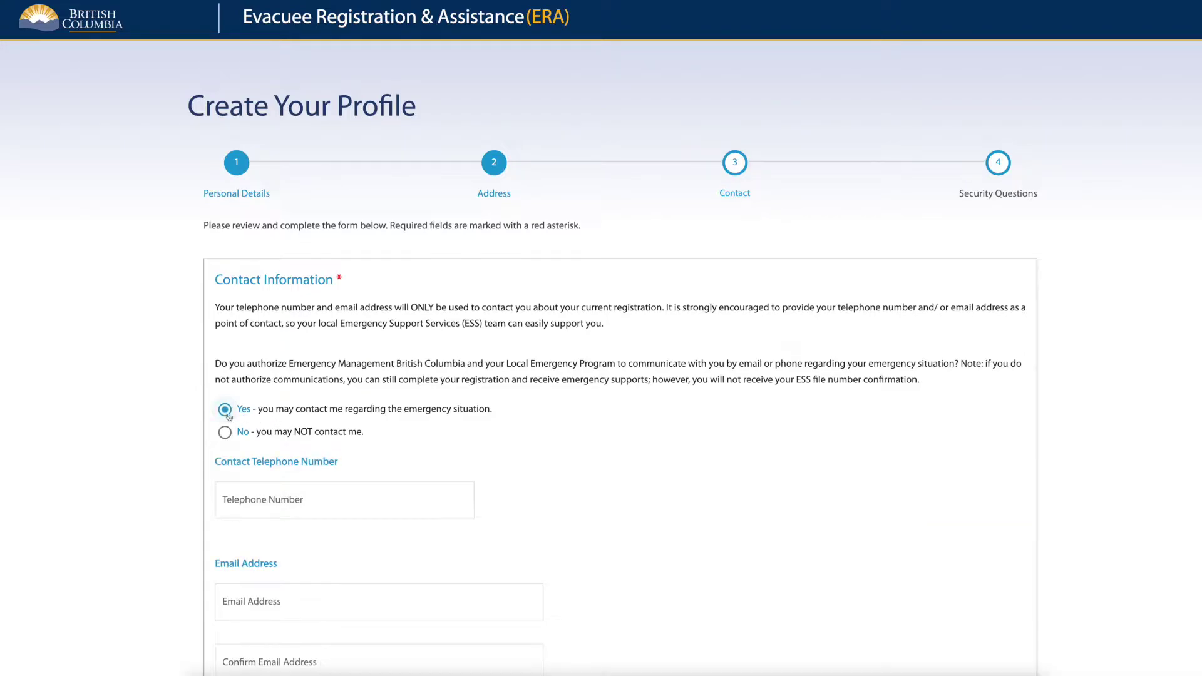
click(351, 505)
text(000-123-4567)
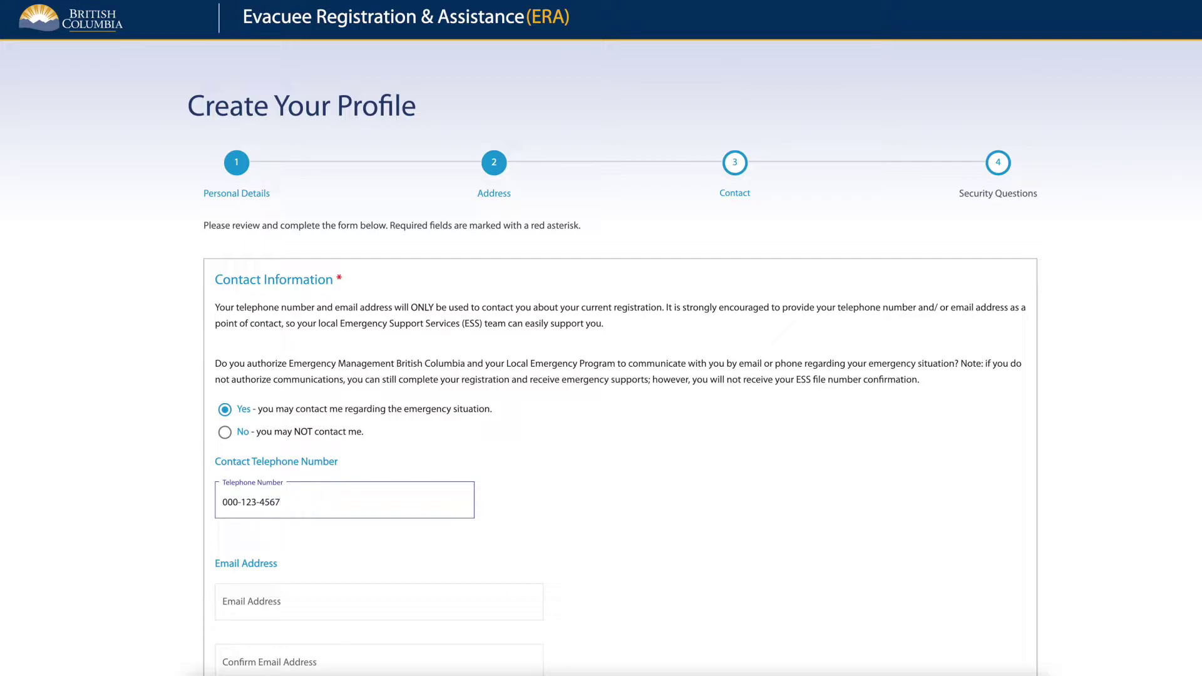
click(411, 600)
text(generic@mail.com)
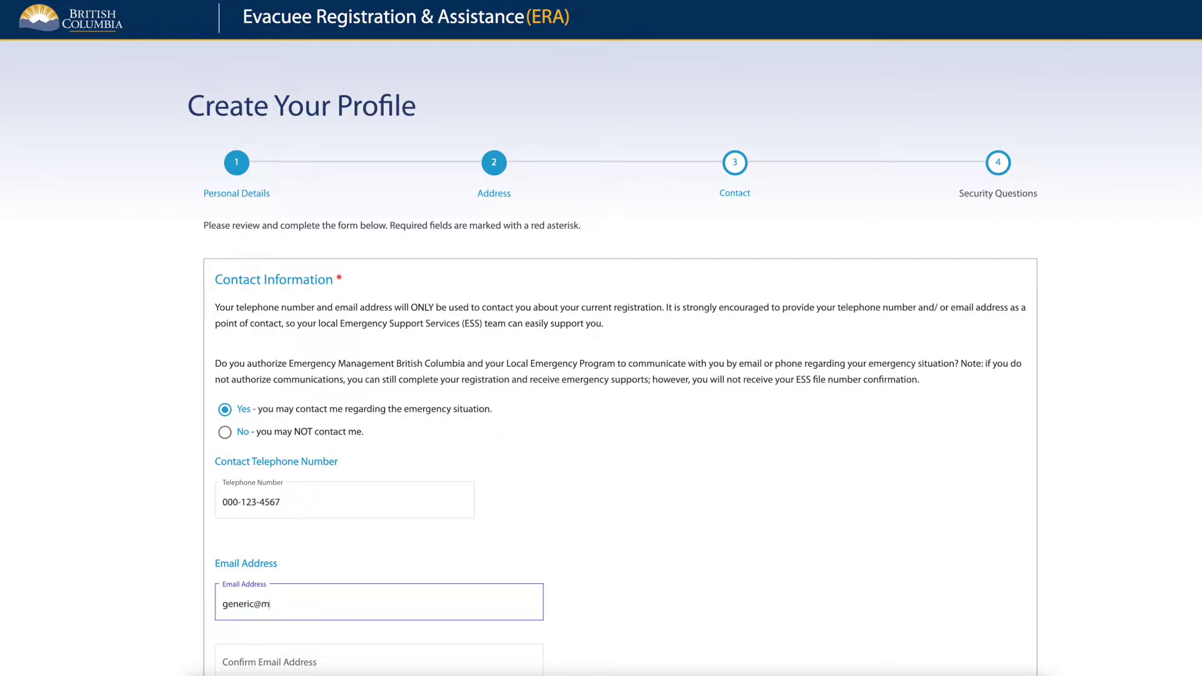
key(Tab)
text(g)
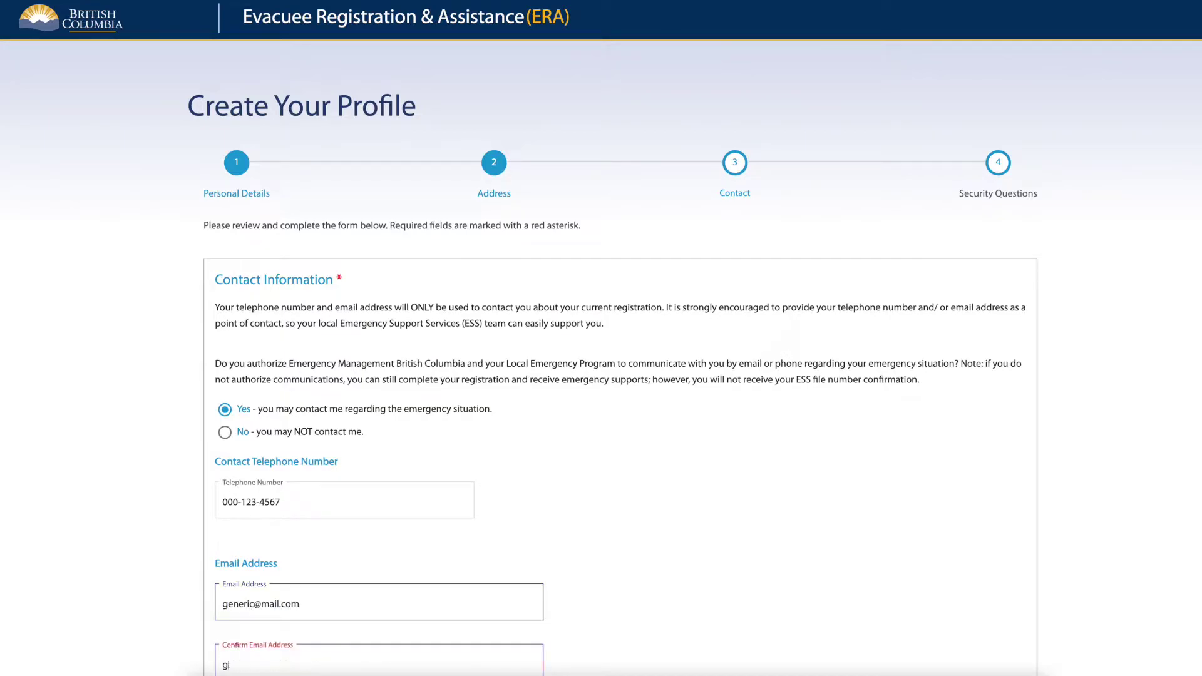
text(eneric@mail.com)
scroll(872, 580, down, 3)
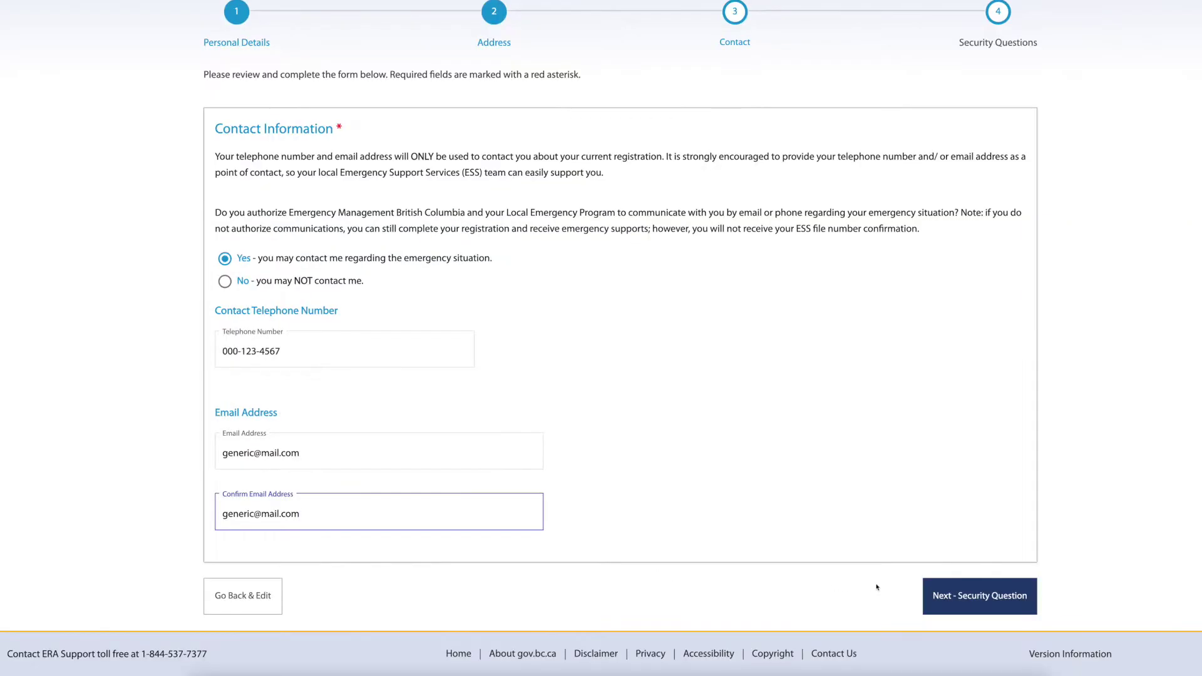
click(1025, 612)
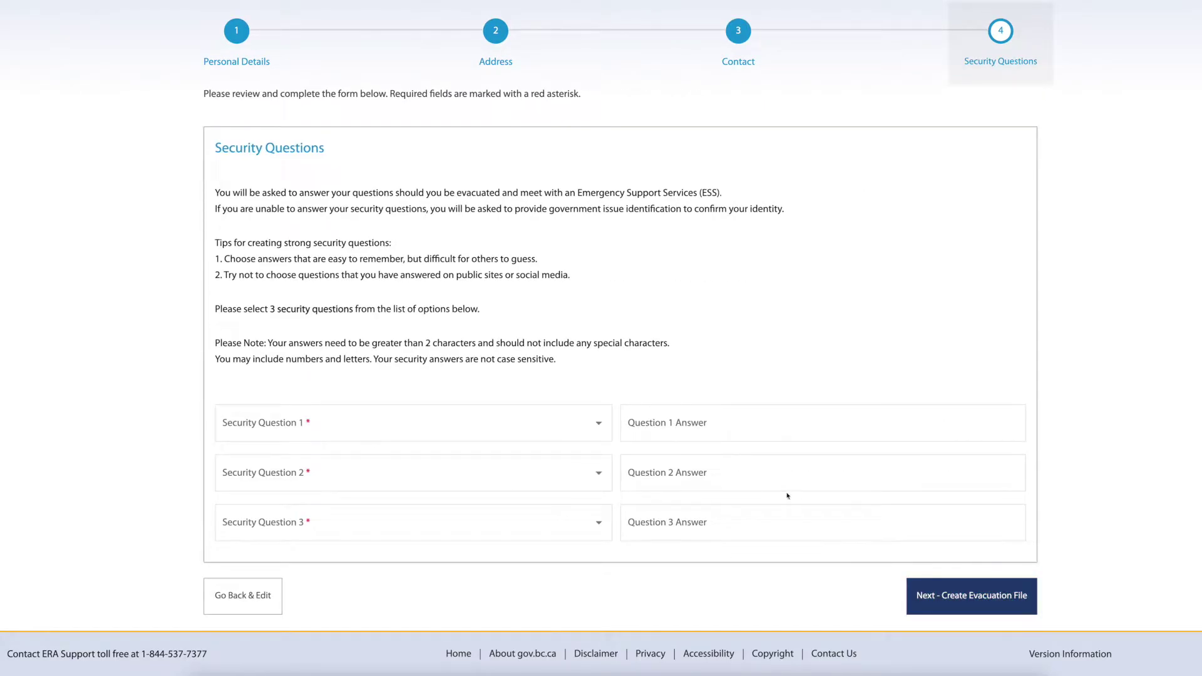
Choose the mother's birthplace question as the first security question and answer it.
click(566, 428)
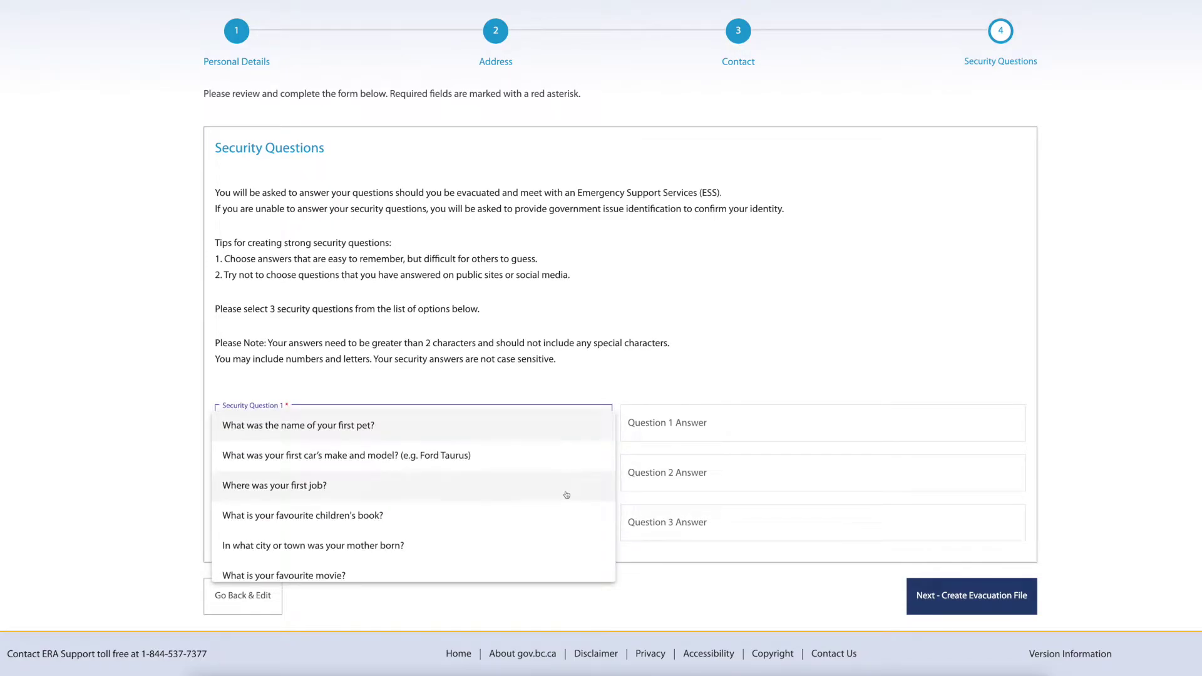
click(562, 549)
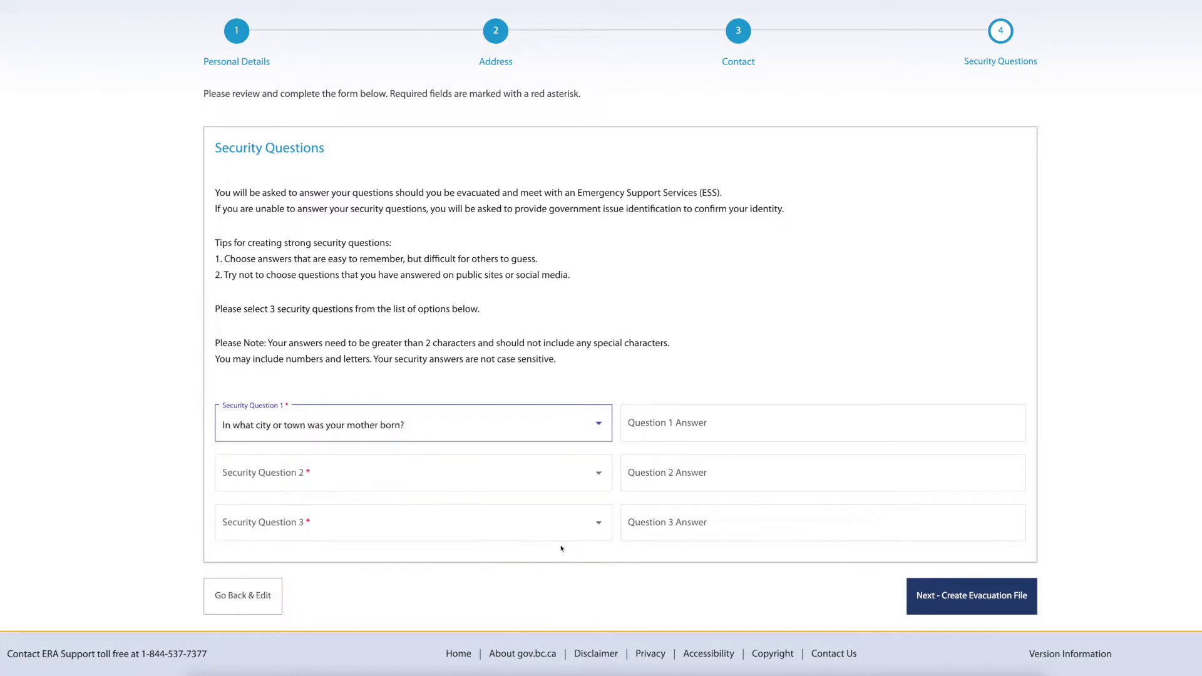
click(732, 425)
text(G)
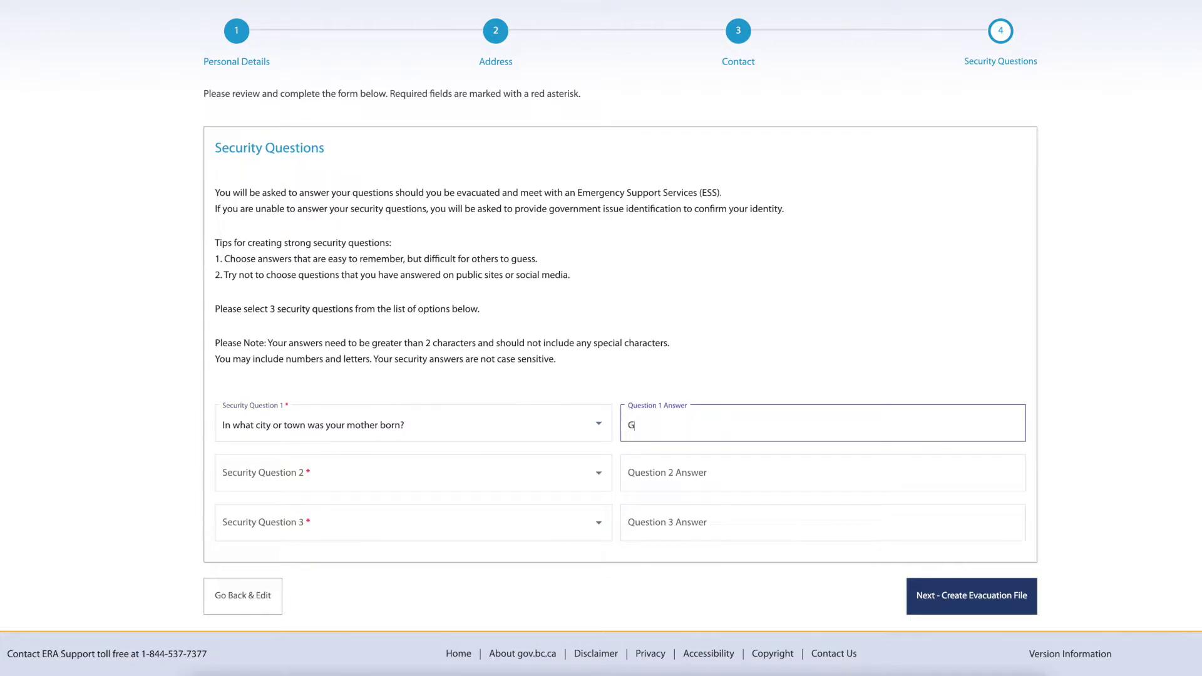
text(eneric City)
Choose the first car question as the second security question and answer it.
click(580, 474)
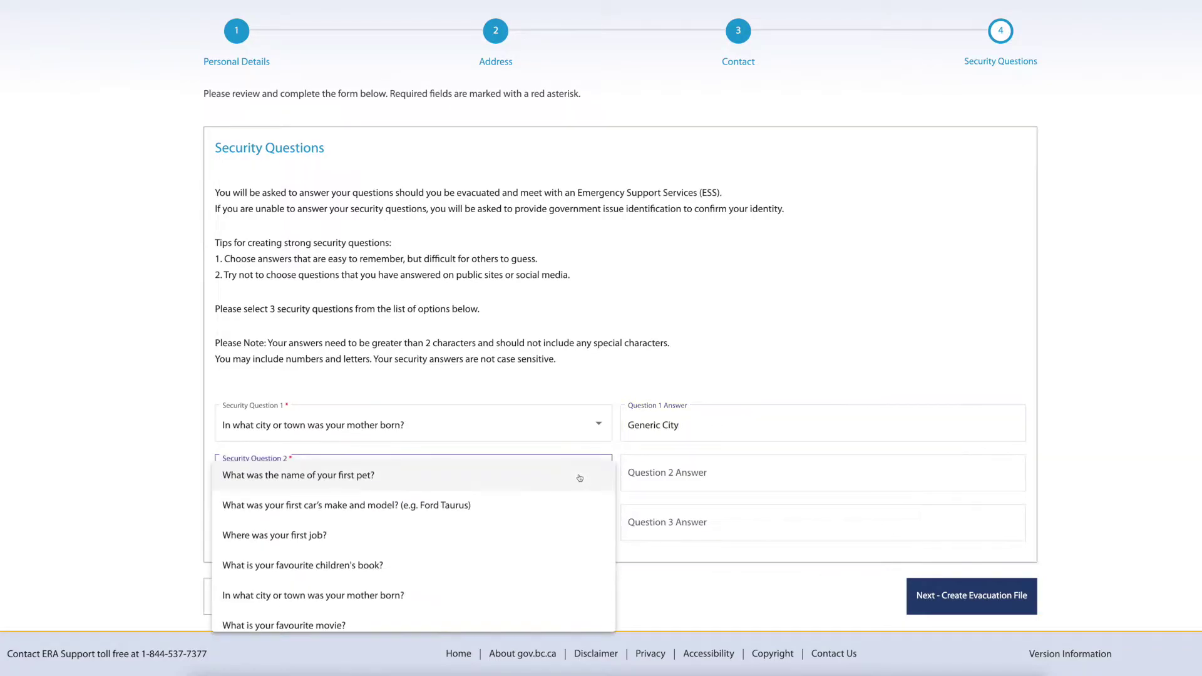
click(578, 512)
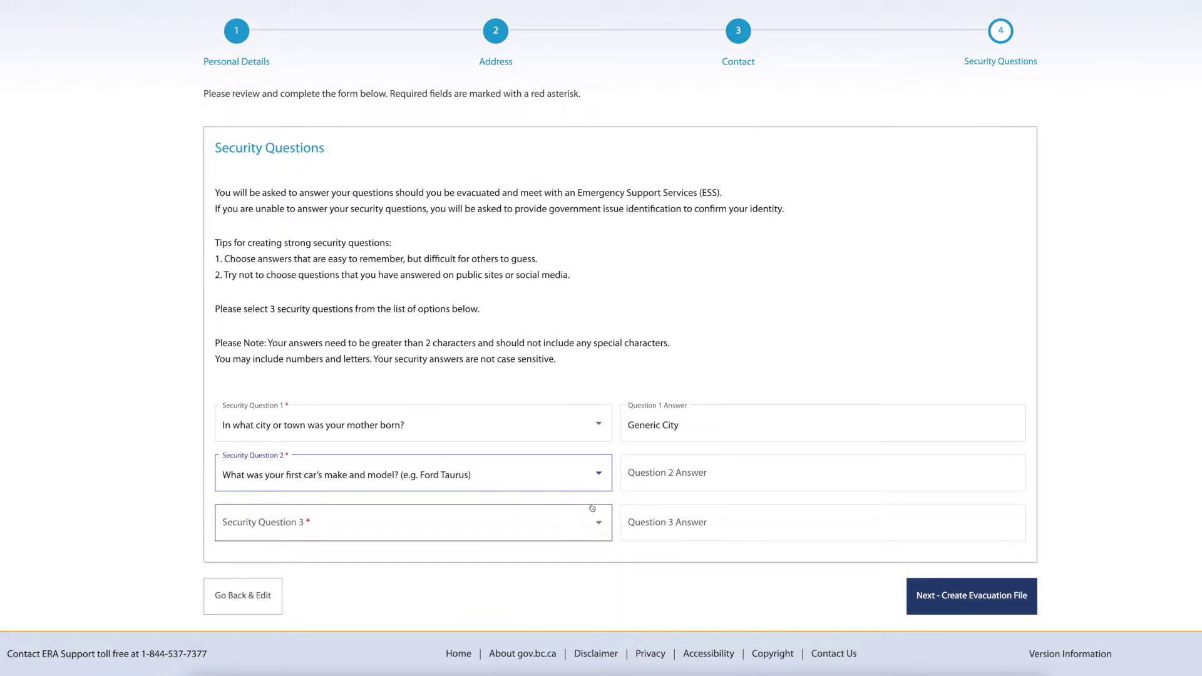
click(724, 470)
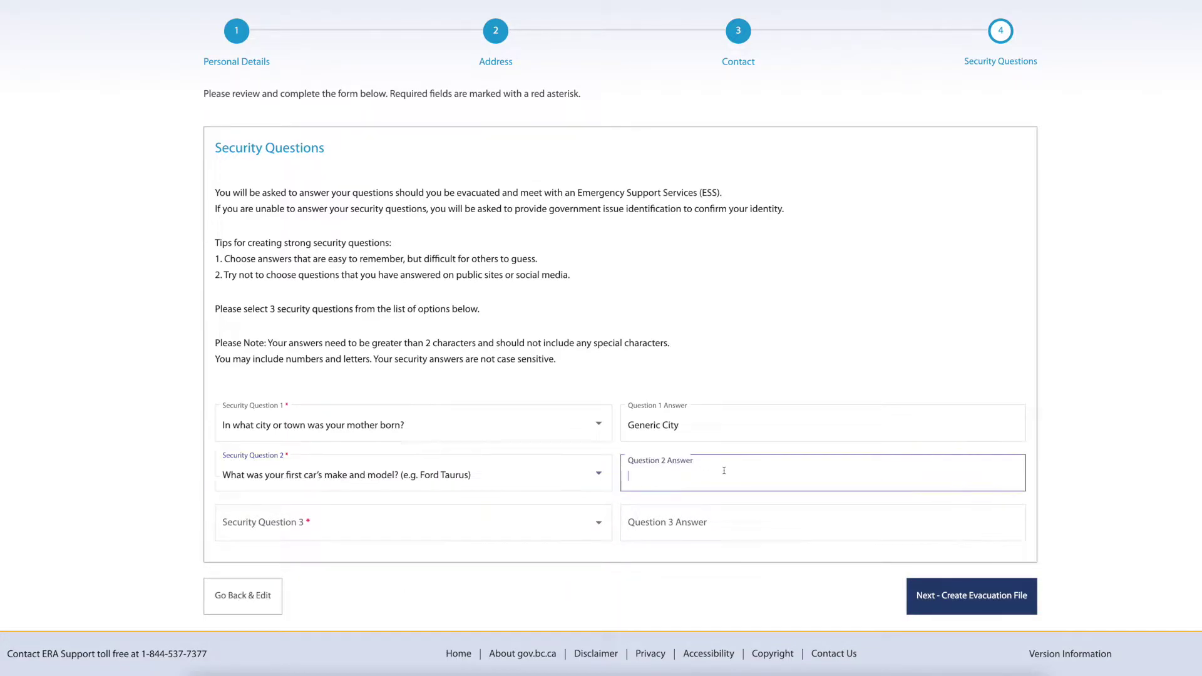
text(Ford Taurus)
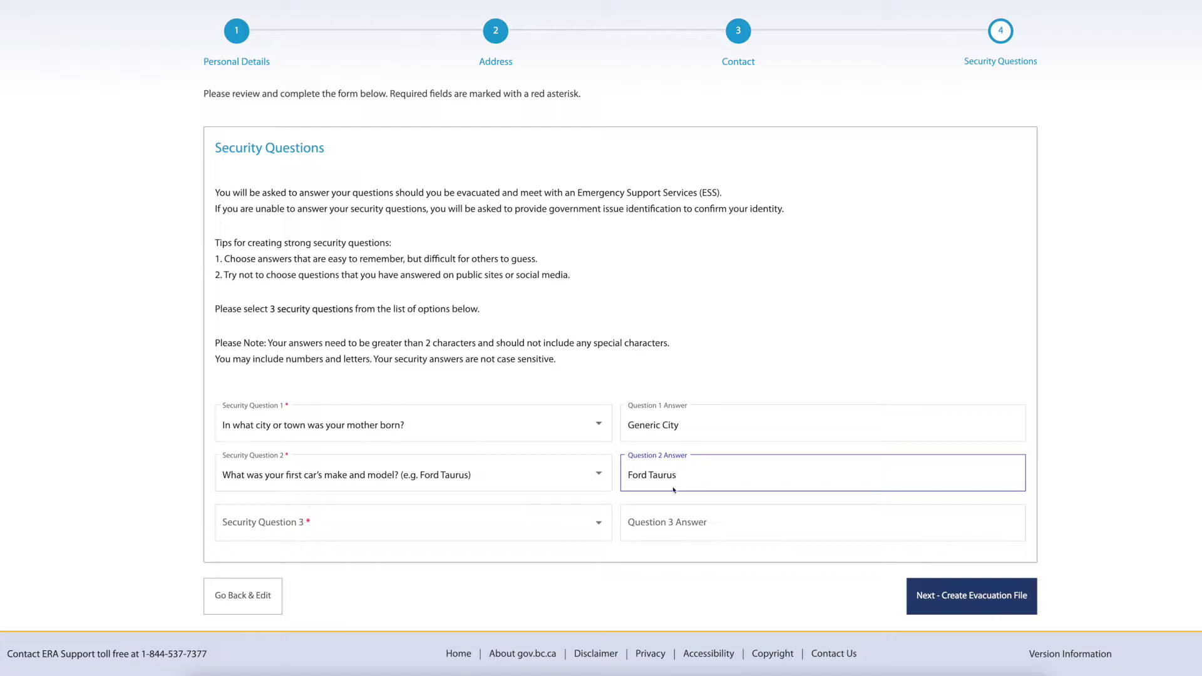
Choose the first job question as the third security question, answer it, and create the evacuation file.
click(584, 522)
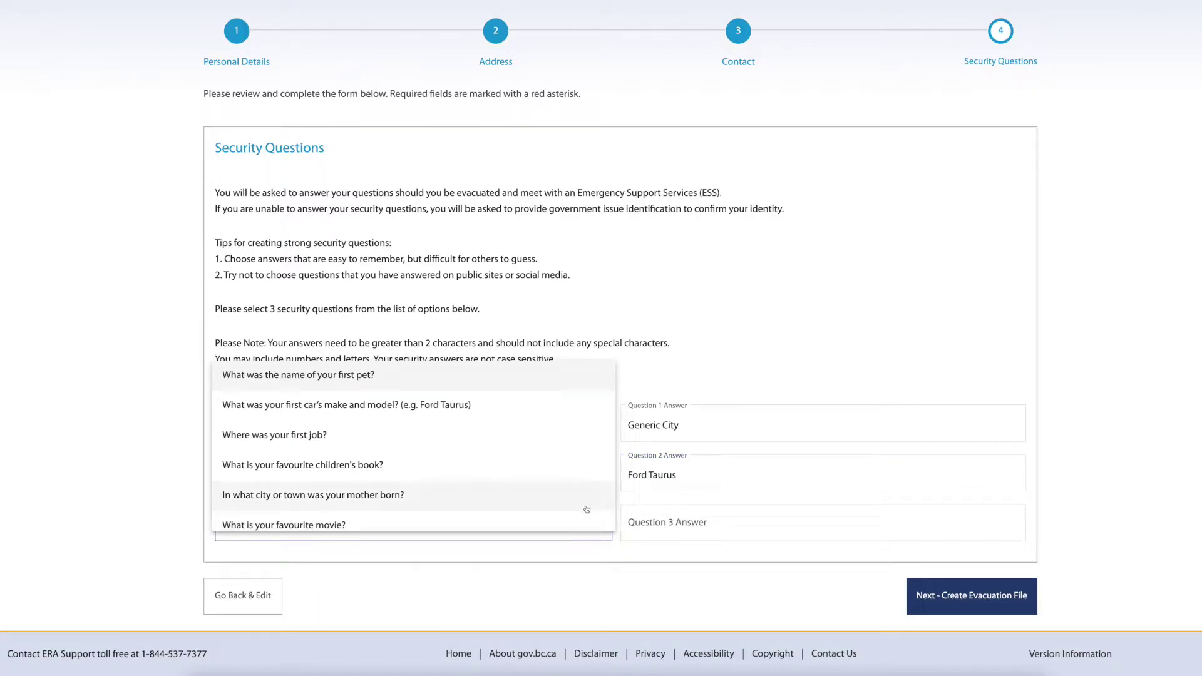
click(587, 437)
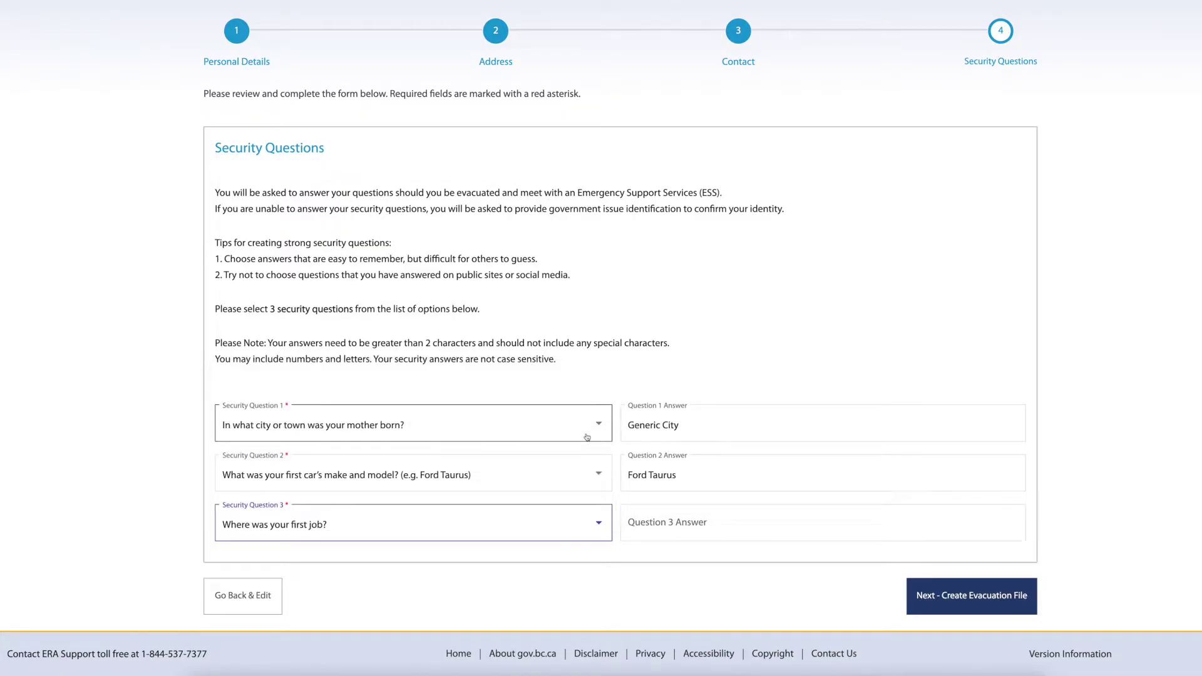
click(733, 526)
text(Central City)
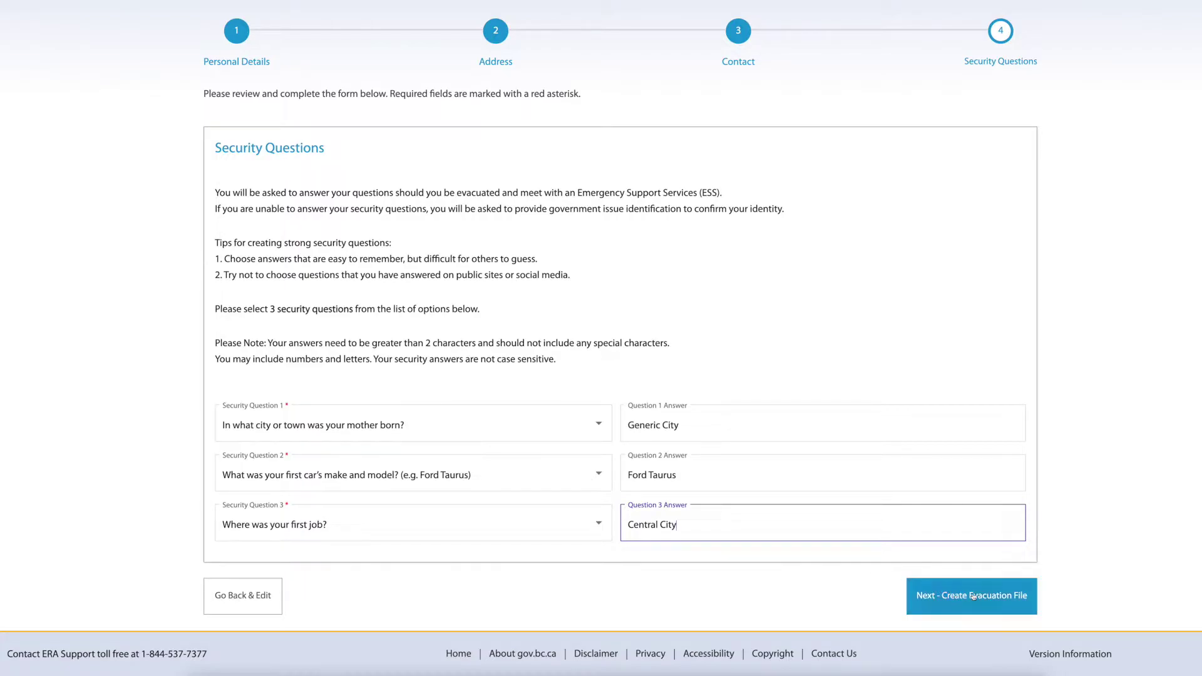
click(1014, 607)
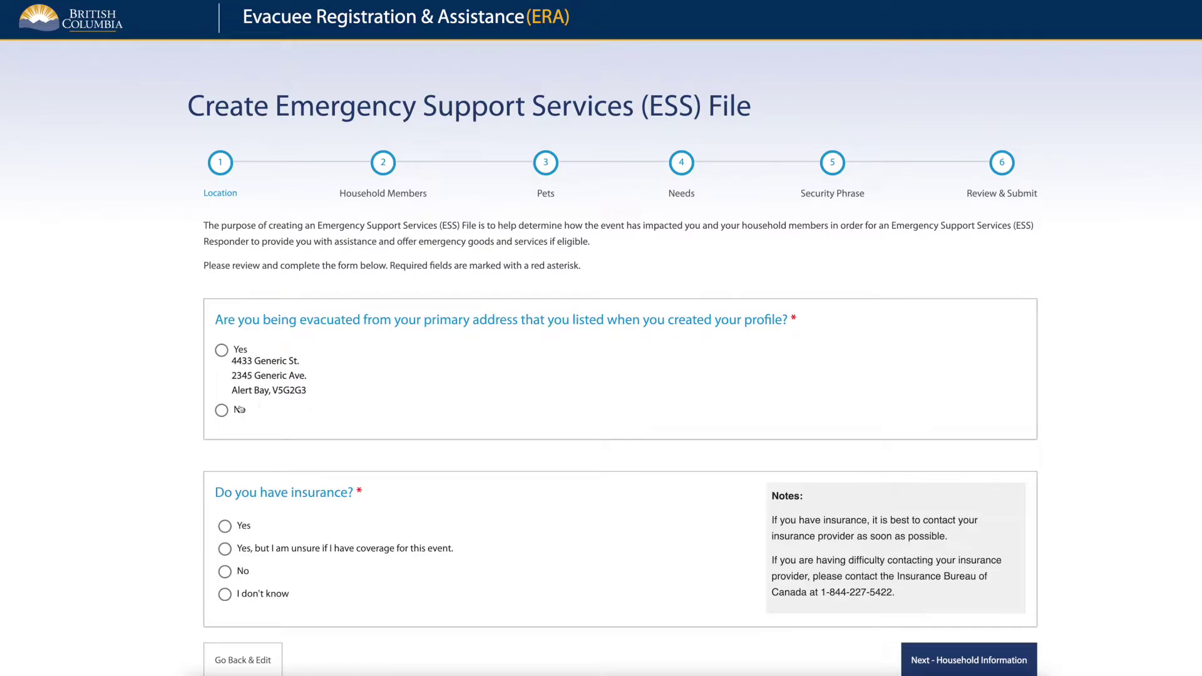
Indicate evacuation from a non-primary address and enter its street line, with N/A as line 2.
click(222, 412)
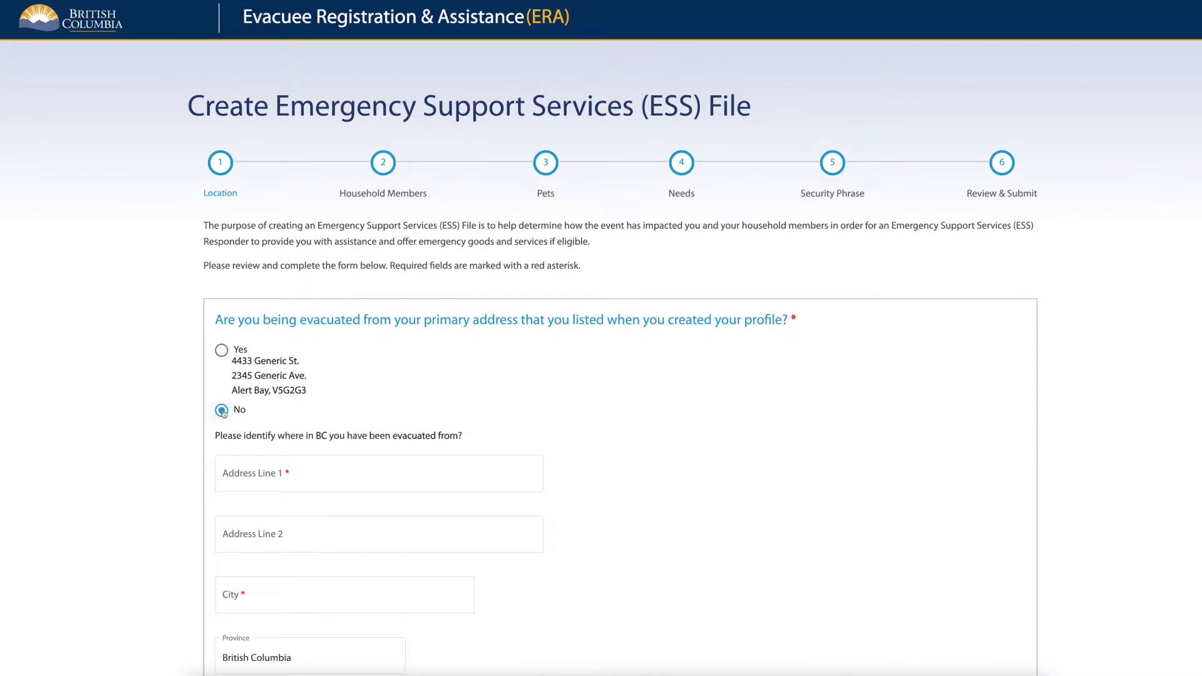
click(327, 478)
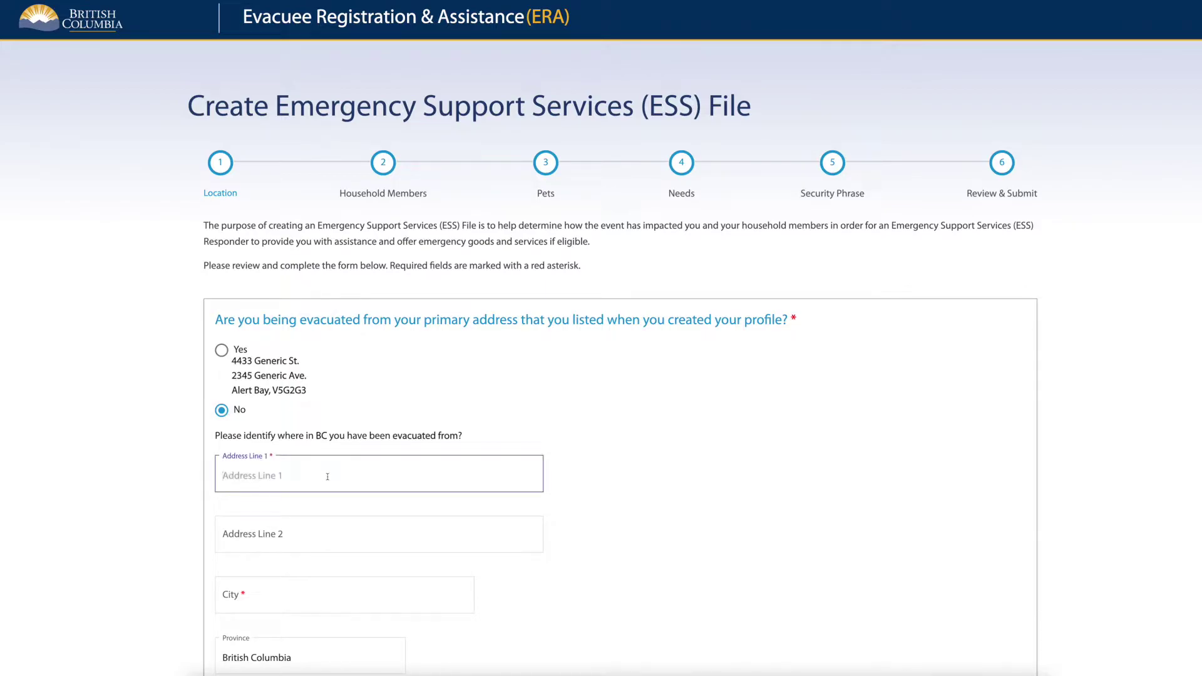
text(3456 Generi)
text(c St.)
click(379, 536)
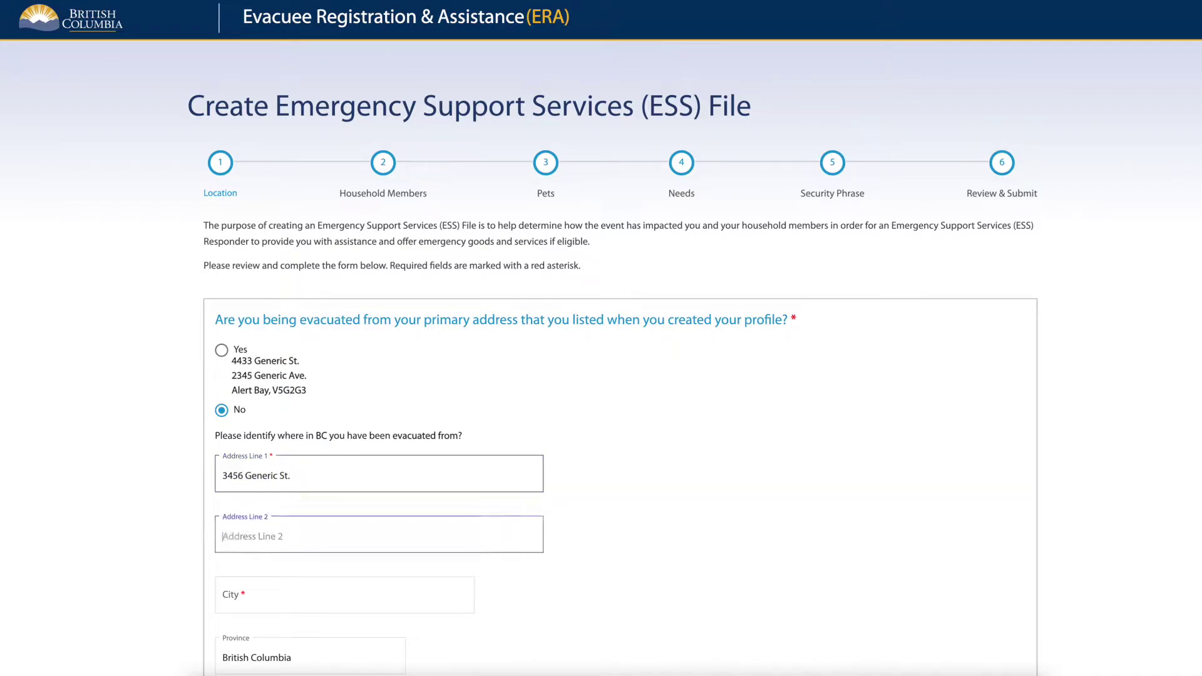
text(N/A)
Pick Anmore as the city, enter the postal code, and answer No to insurance.
click(345, 595)
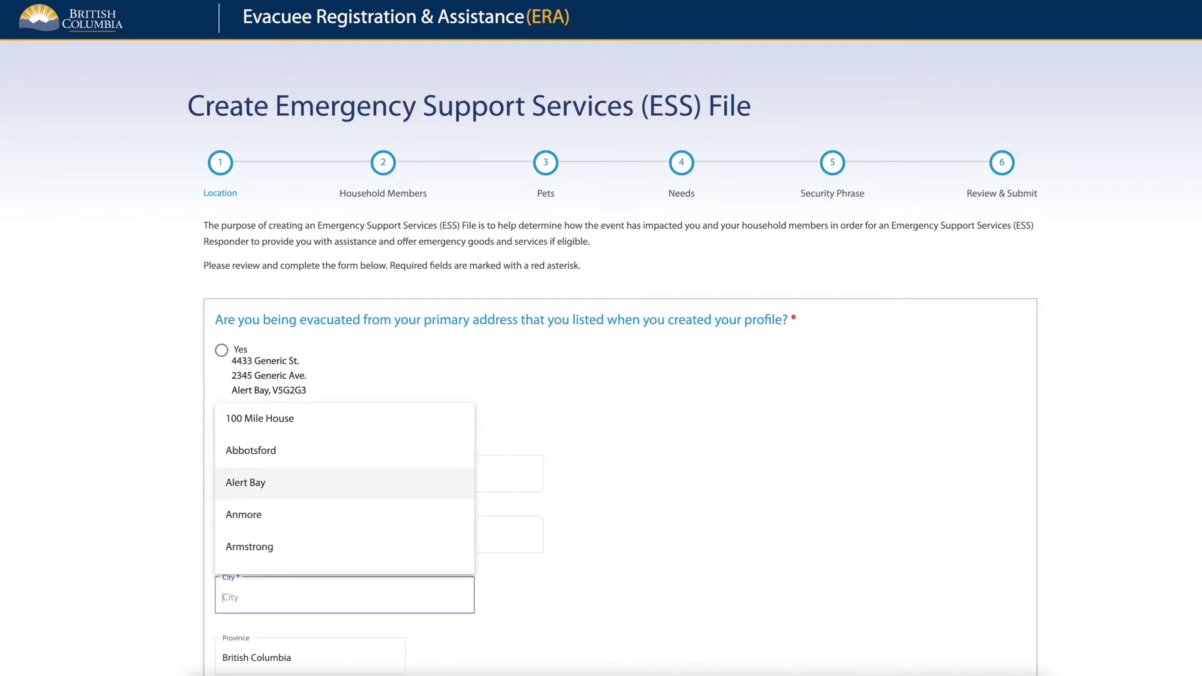
click(311, 515)
scroll(29, 255, down, 7)
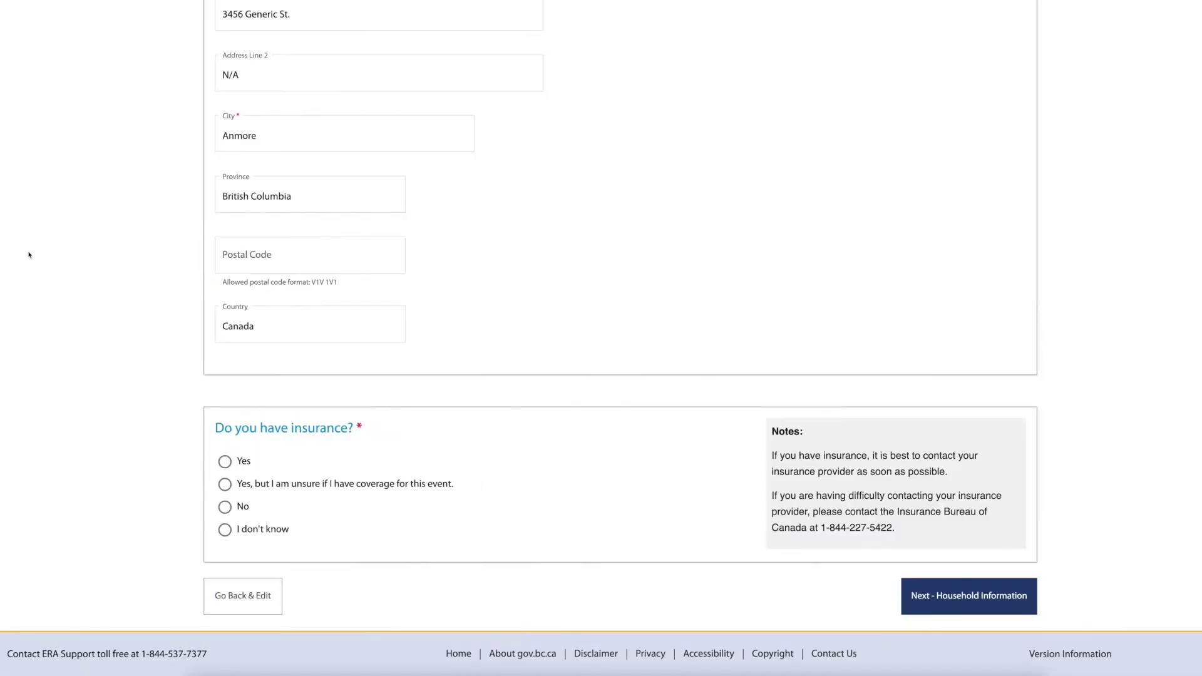
click(216, 261)
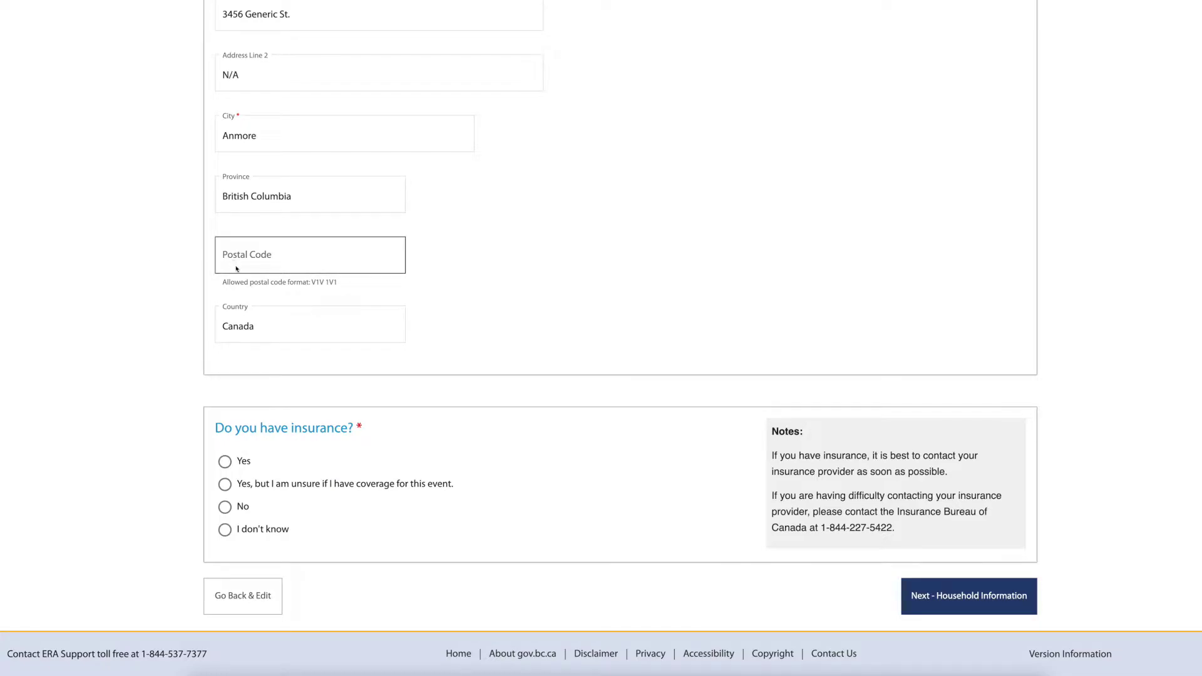
text(V3M)
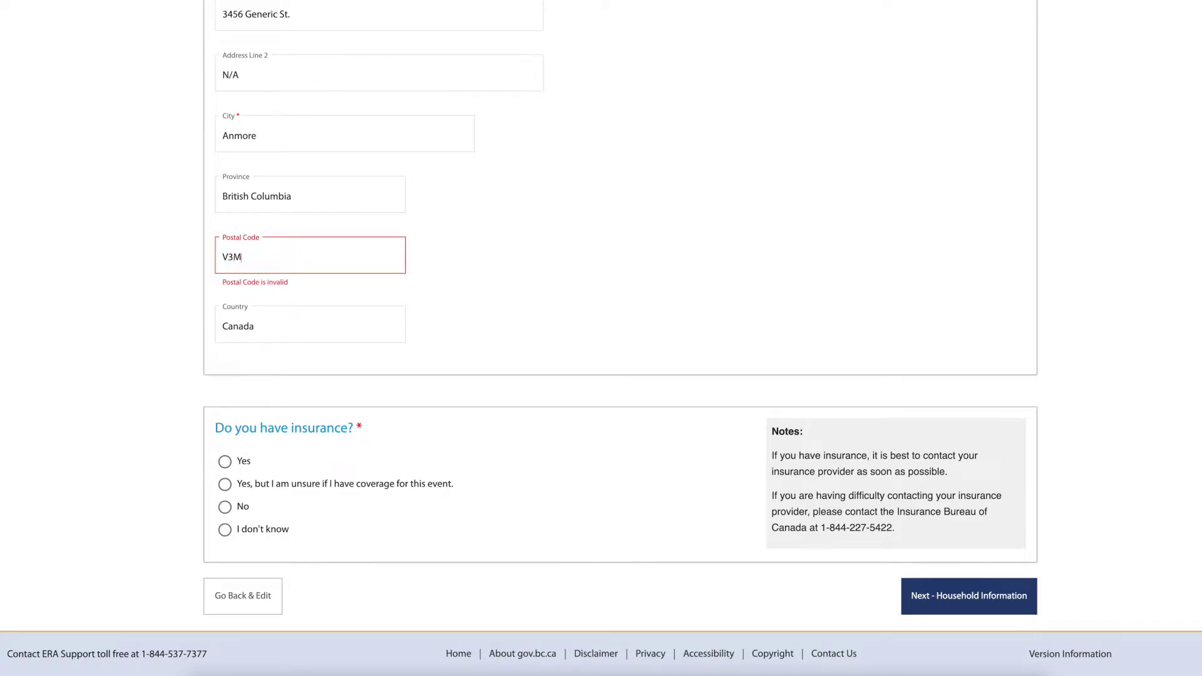
text(1B2)
click(225, 508)
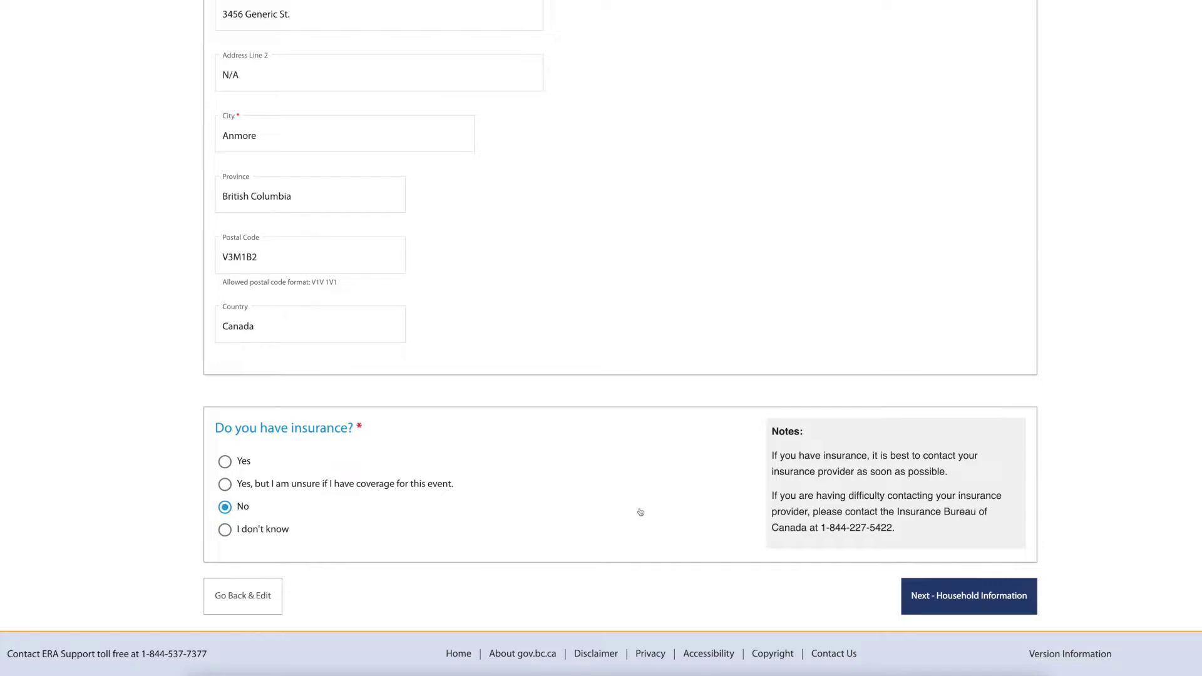
On the Household Members step, start a new member with first and last names and initials GG.
click(1008, 610)
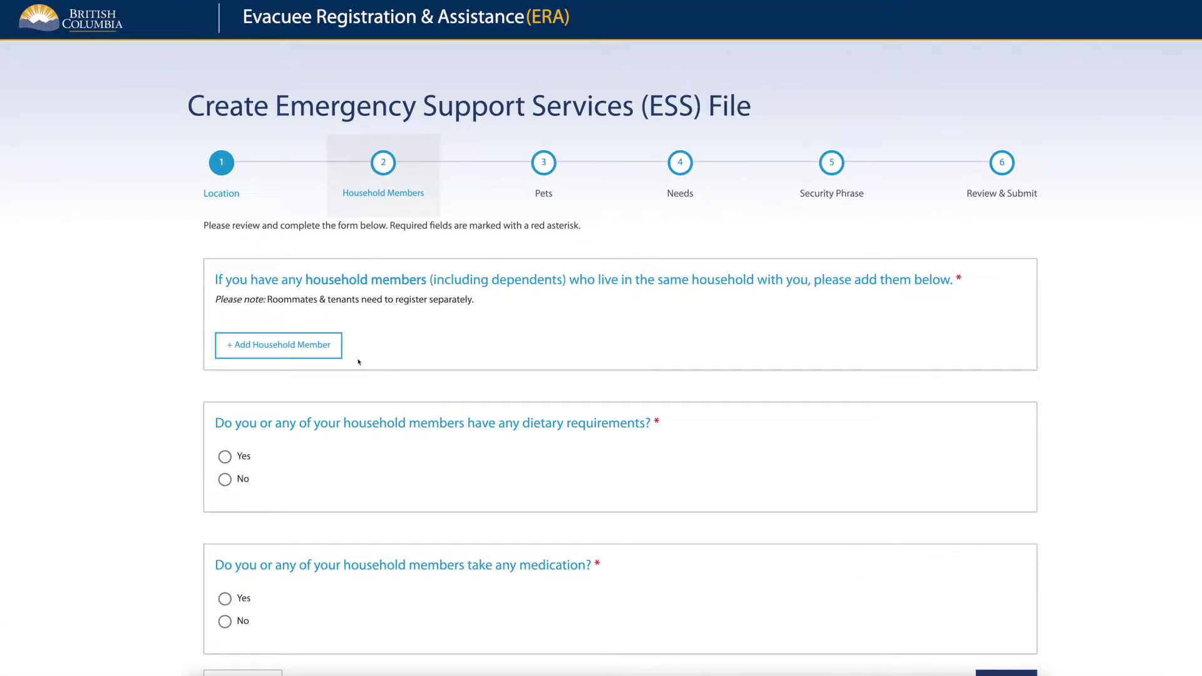
click(335, 356)
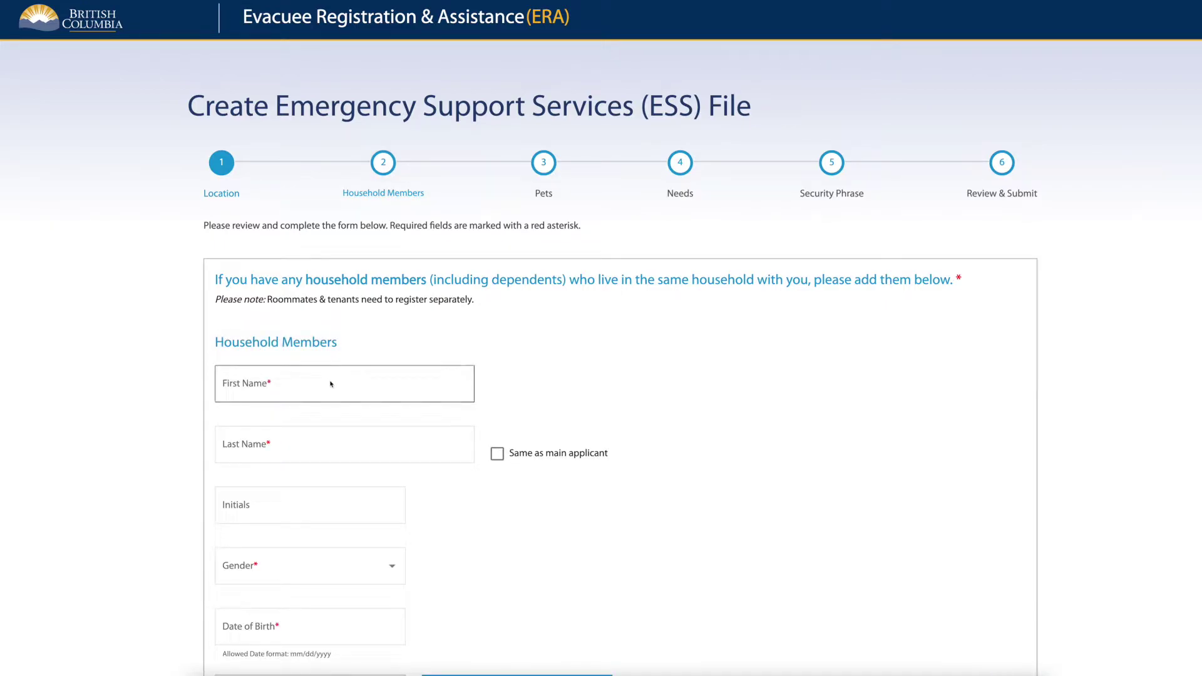
click(330, 380)
text(Generic2)
click(344, 445)
text(Generic2)
key(Tab)
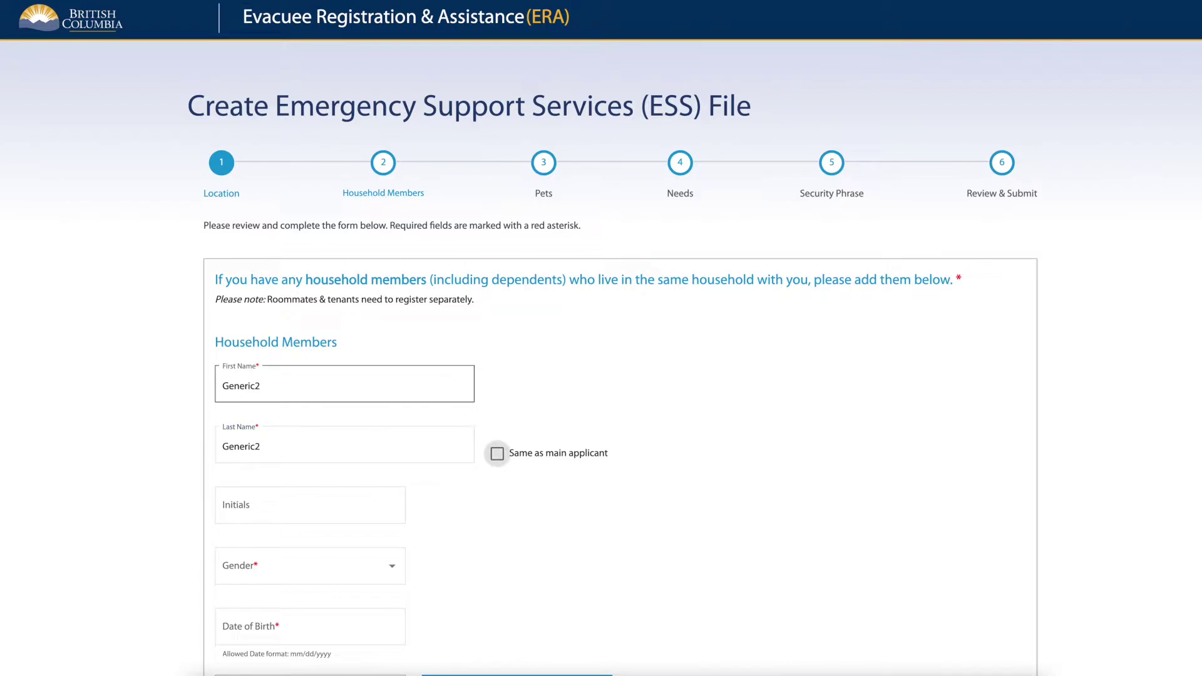
key(Tab)
text(GG)
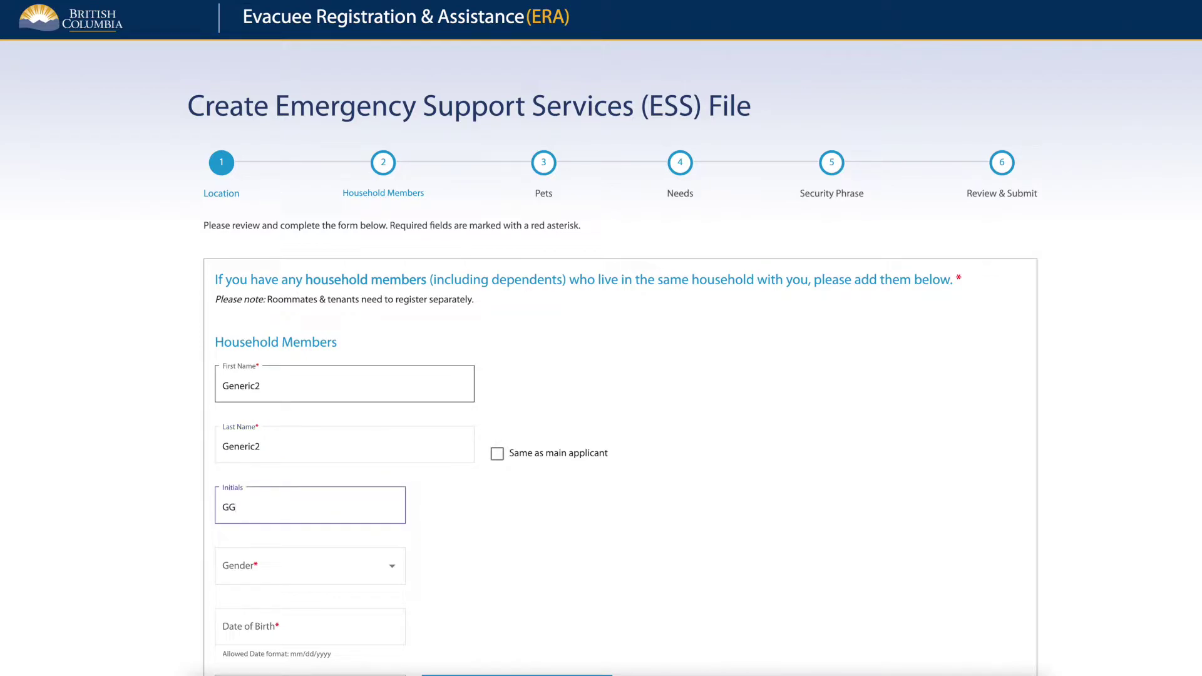
Set the member's gender to Male and birth date 07/07/2007, then save the member.
click(350, 567)
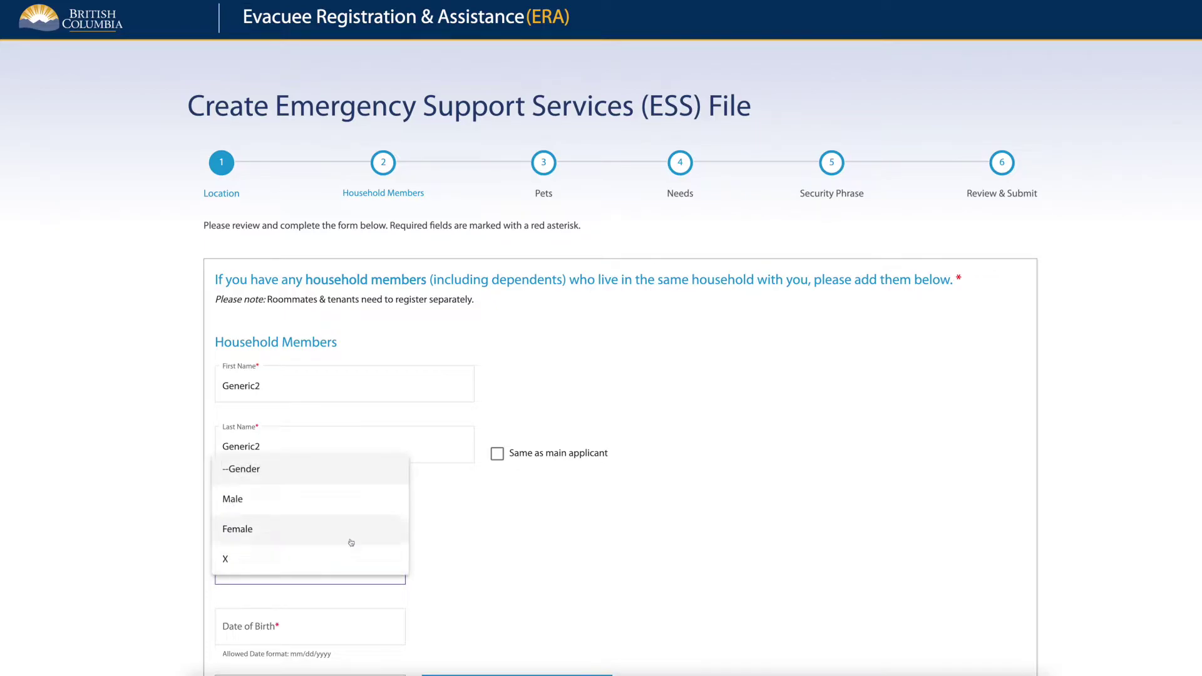
click(349, 503)
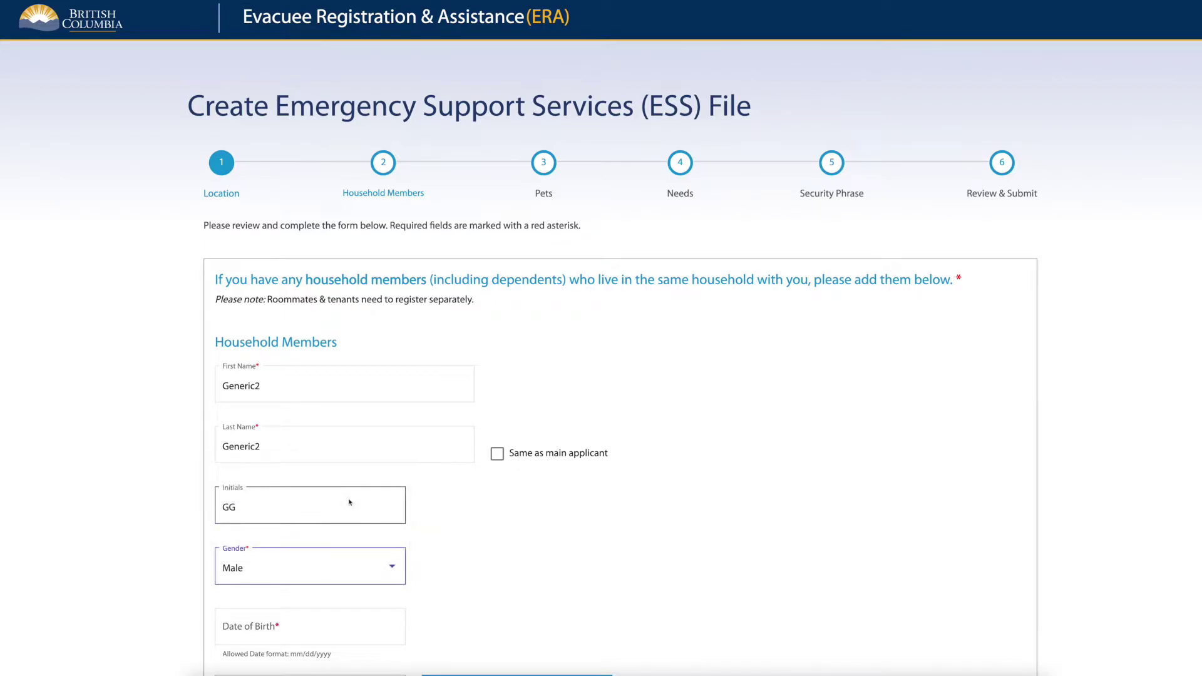
click(351, 623)
text(07/07/20)
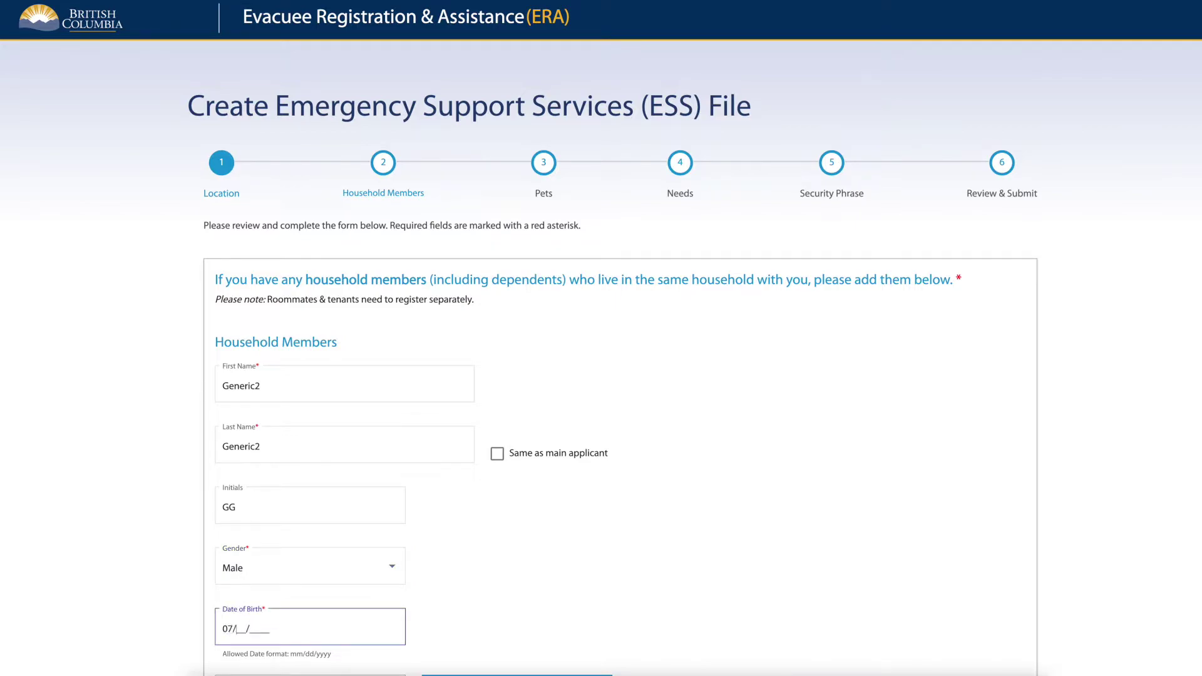
text(07)
scroll(374, 605, down, 7)
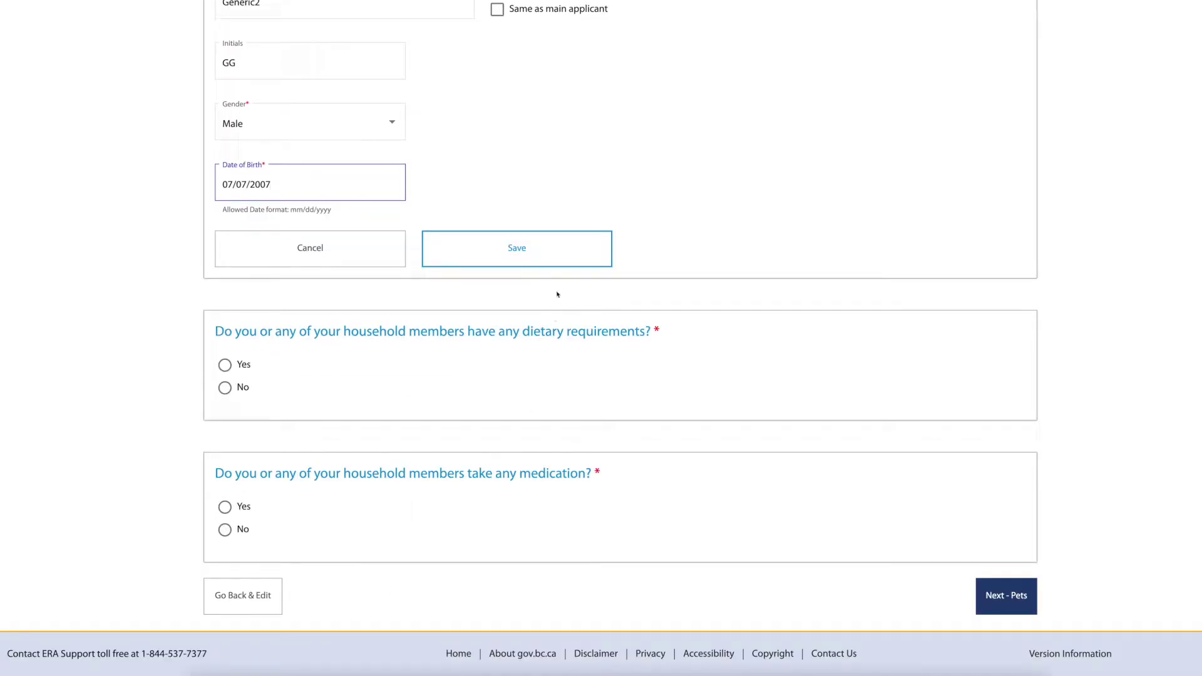
click(558, 260)
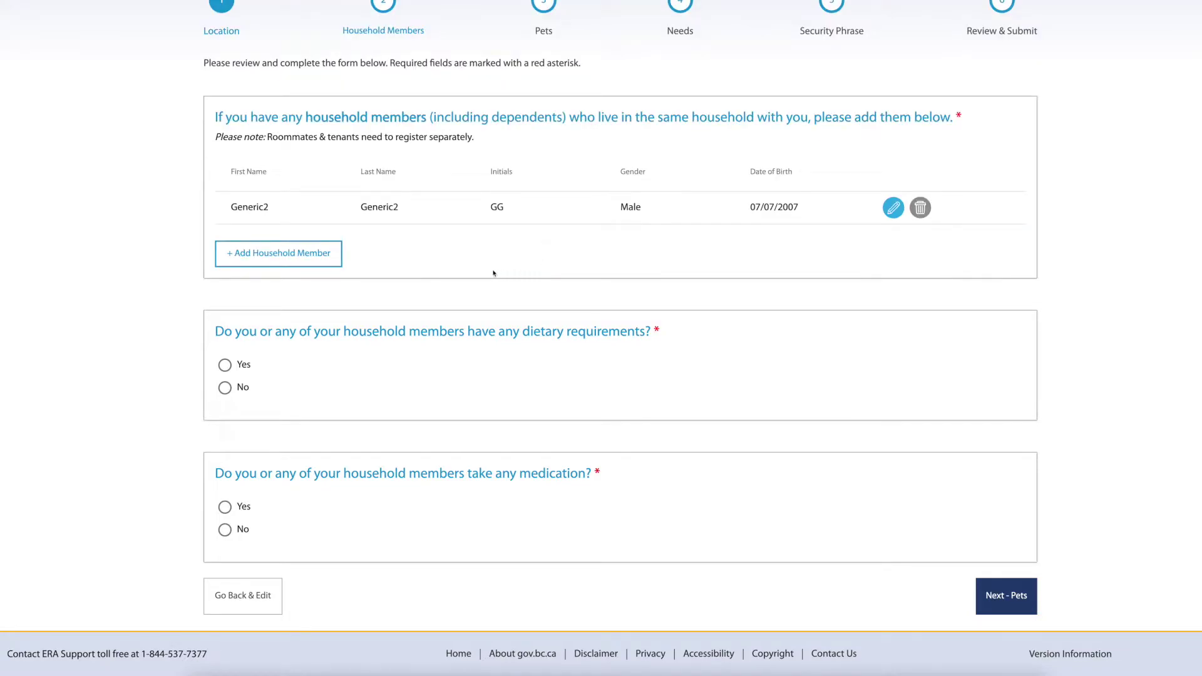
Add another household member with first and last names and initials GG.
click(337, 261)
click(334, 289)
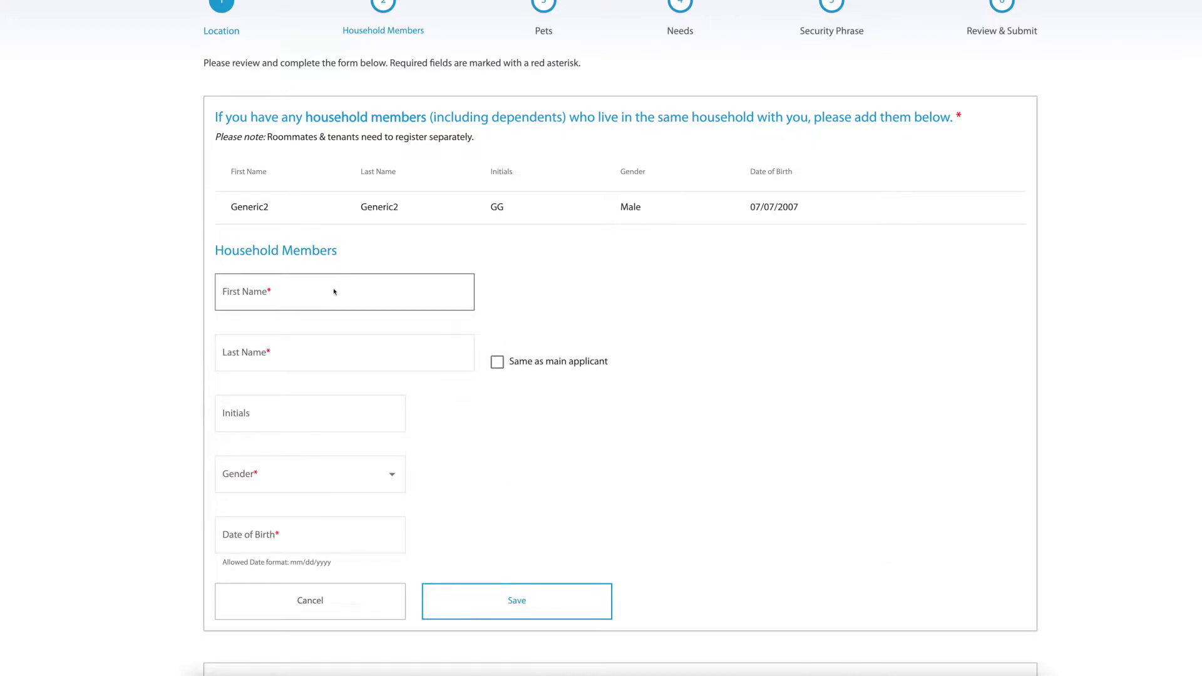
text(Generic3)
click(344, 352)
text(Generic3)
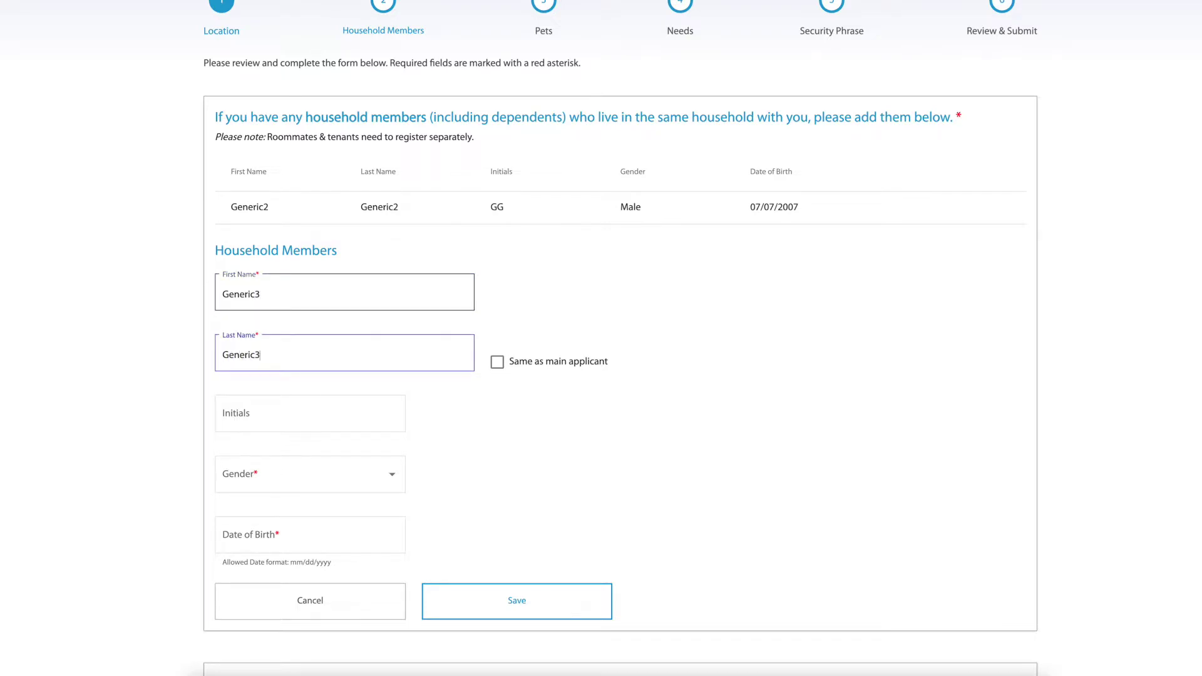
key(Tab)
key(Tab)
text(GG)
key(Tab)
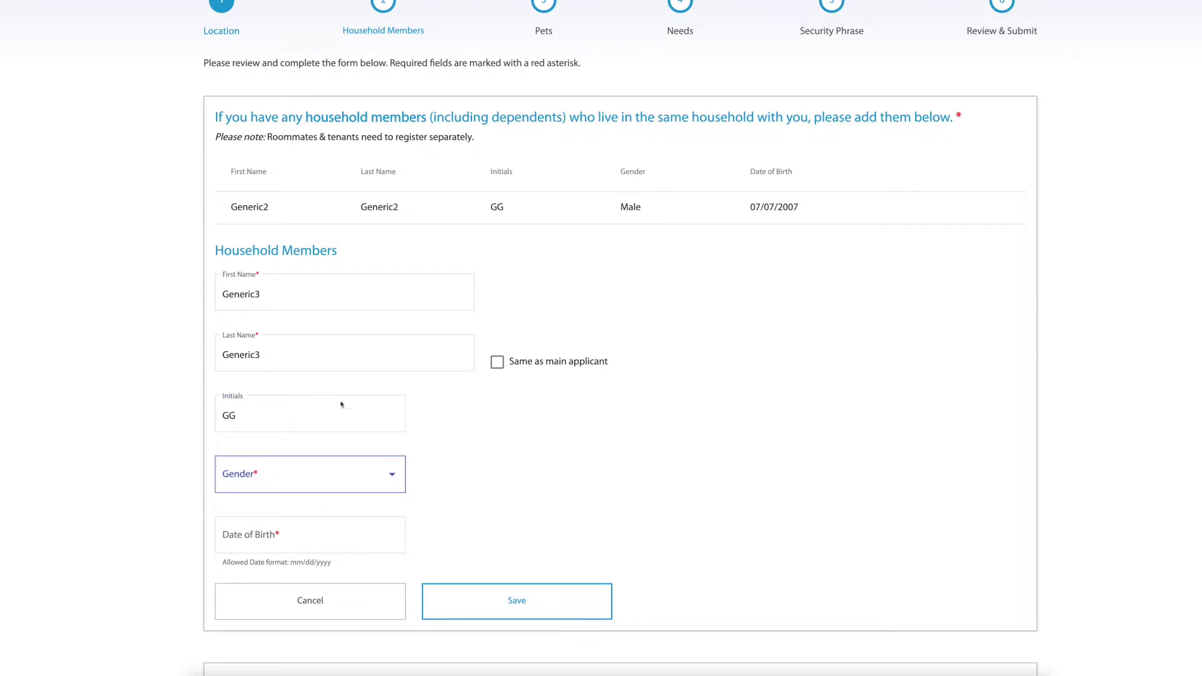
Save the member as Male, born 08/08/2008, and answer No to dietary needs and medication.
click(344, 474)
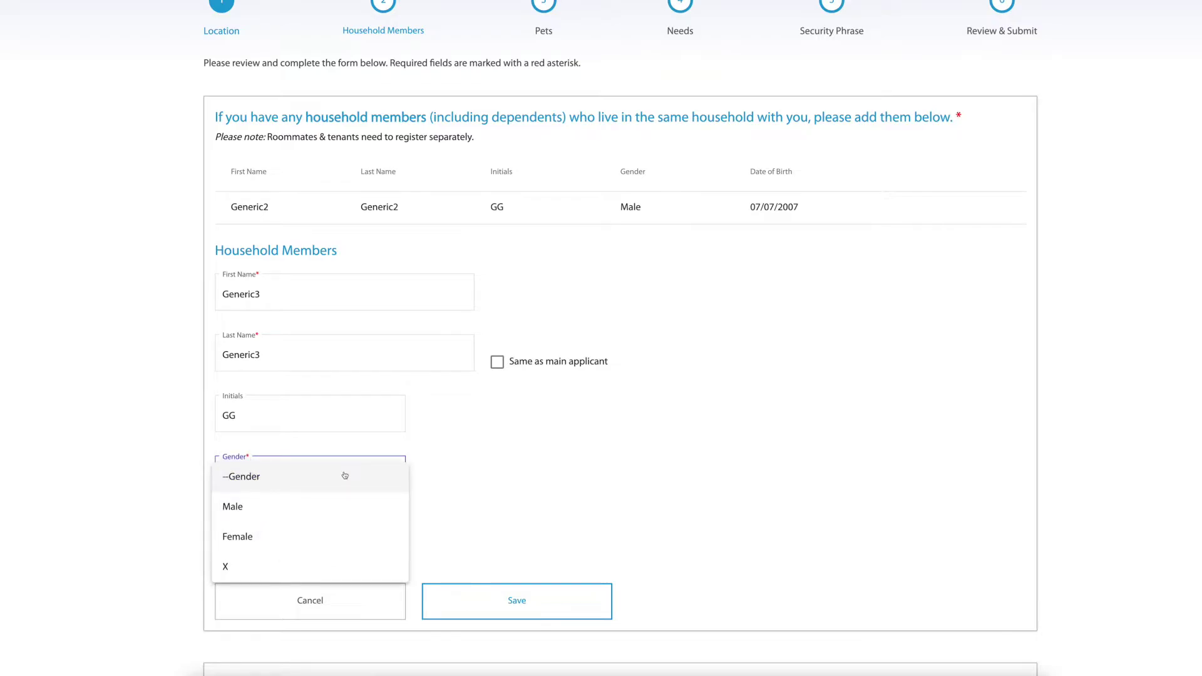
click(343, 512)
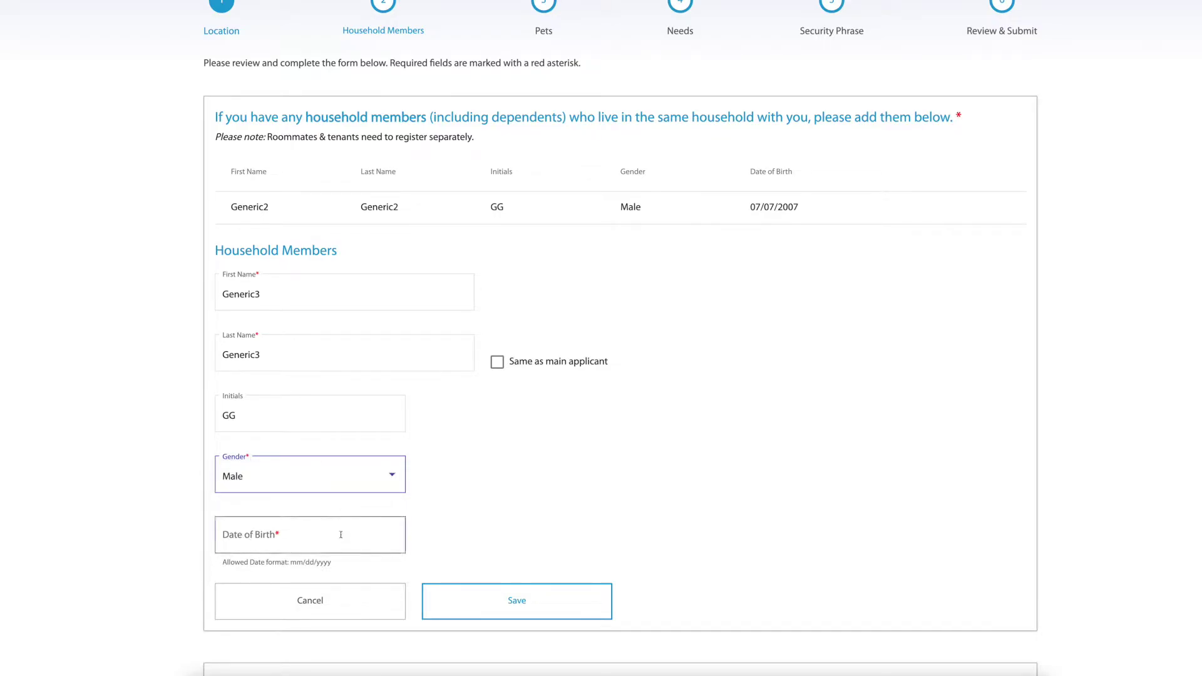
click(341, 535)
text(08/08/2)
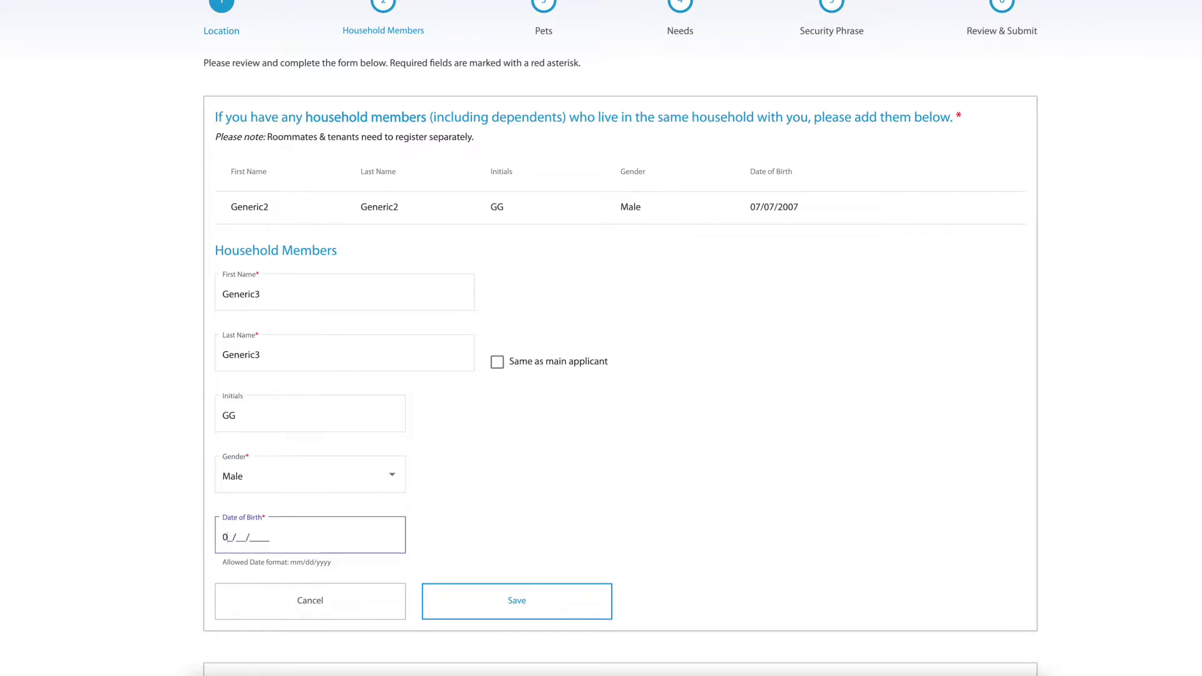
text(008)
click(569, 612)
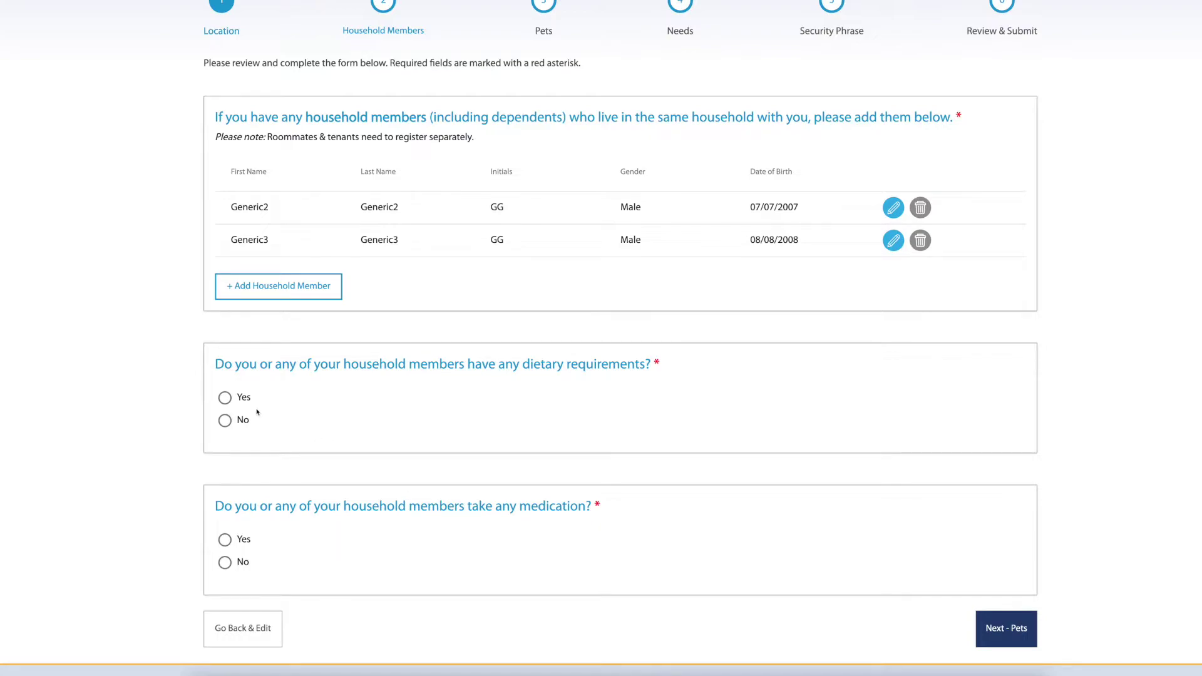
click(226, 421)
click(229, 567)
Pass the Pets step with no pets and answer Yes for food, lodging, clothing, transportation and incidentals.
click(1034, 646)
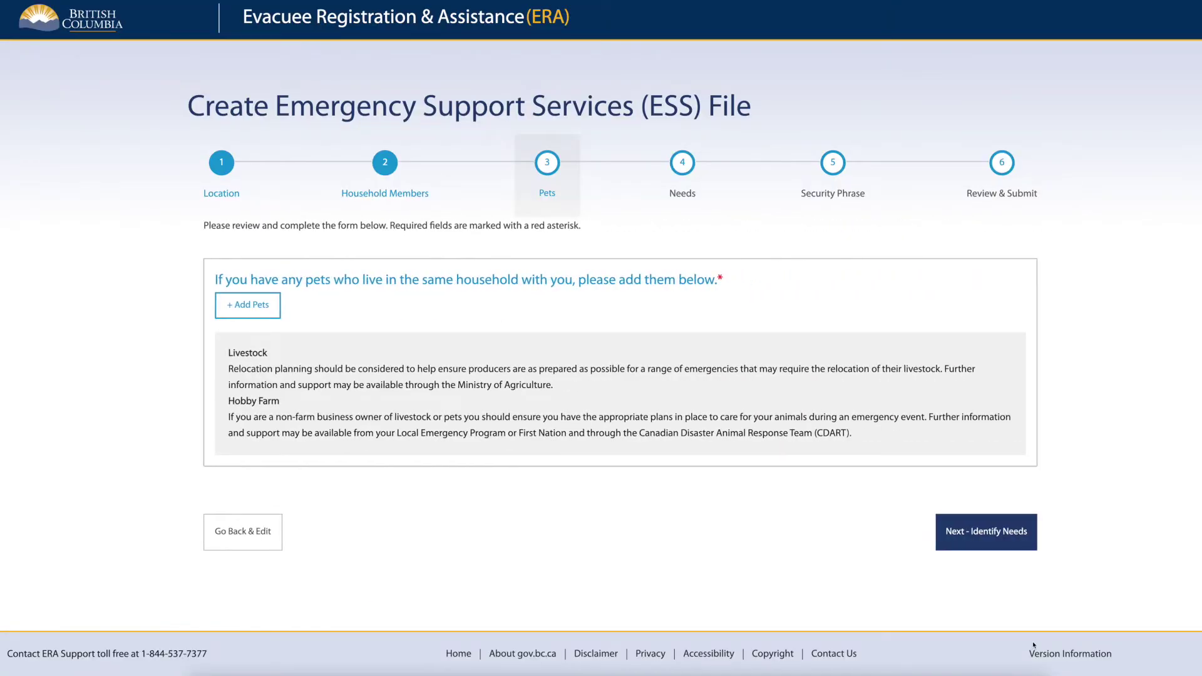
click(1028, 548)
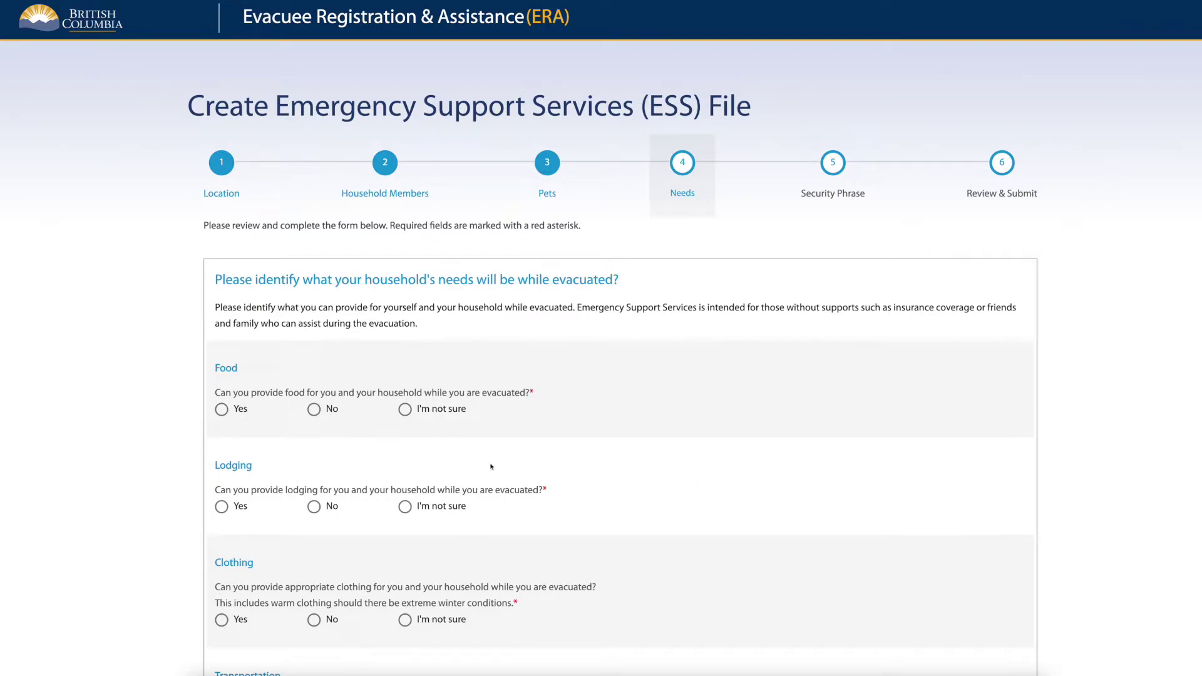
click(222, 411)
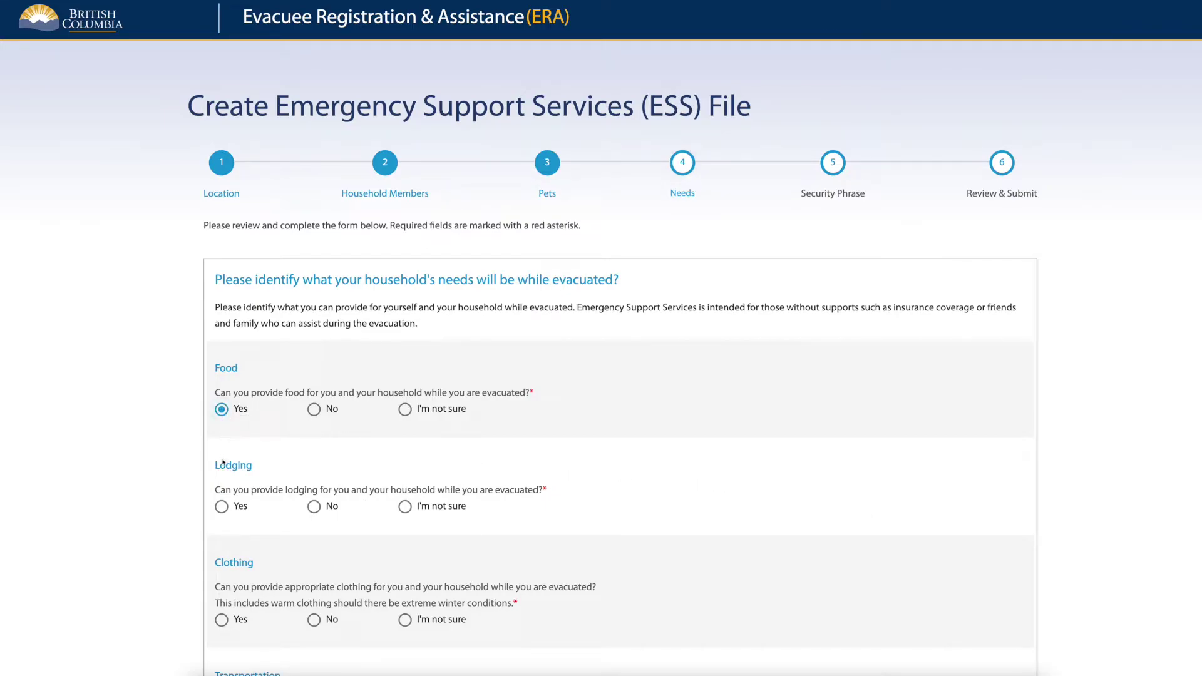
click(222, 507)
click(225, 623)
scroll(227, 625, down, 5)
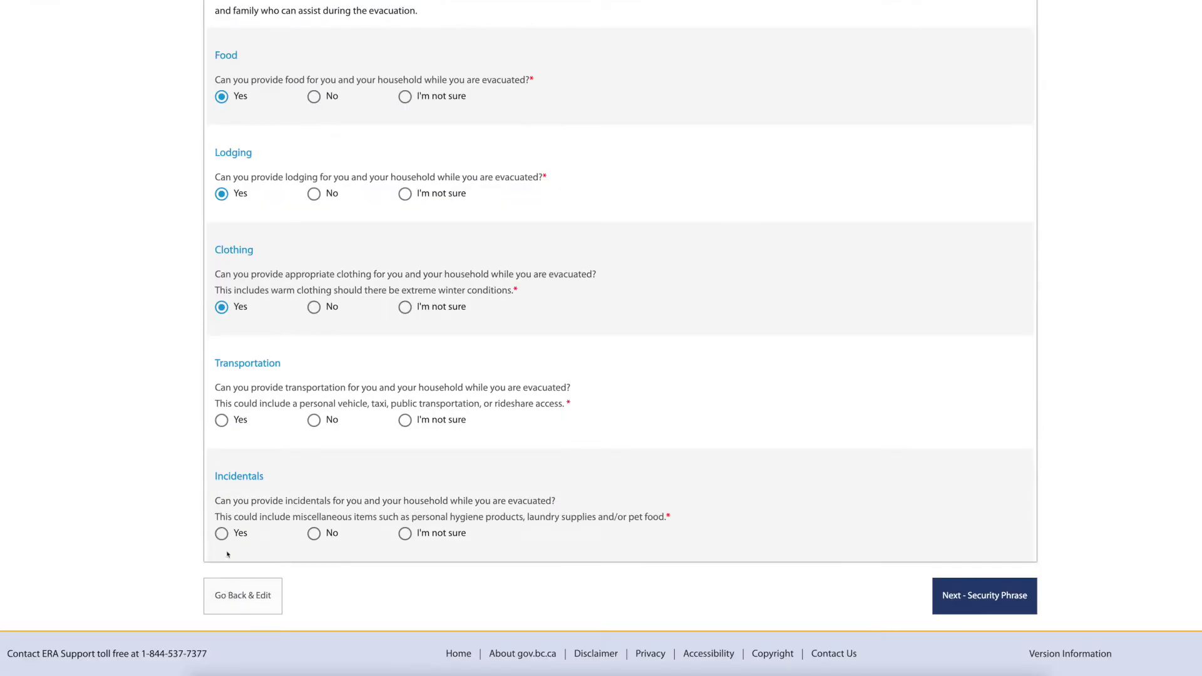
click(228, 429)
click(226, 539)
Enter a security phrase of at least six characters and proceed to Review & Submit.
click(1027, 613)
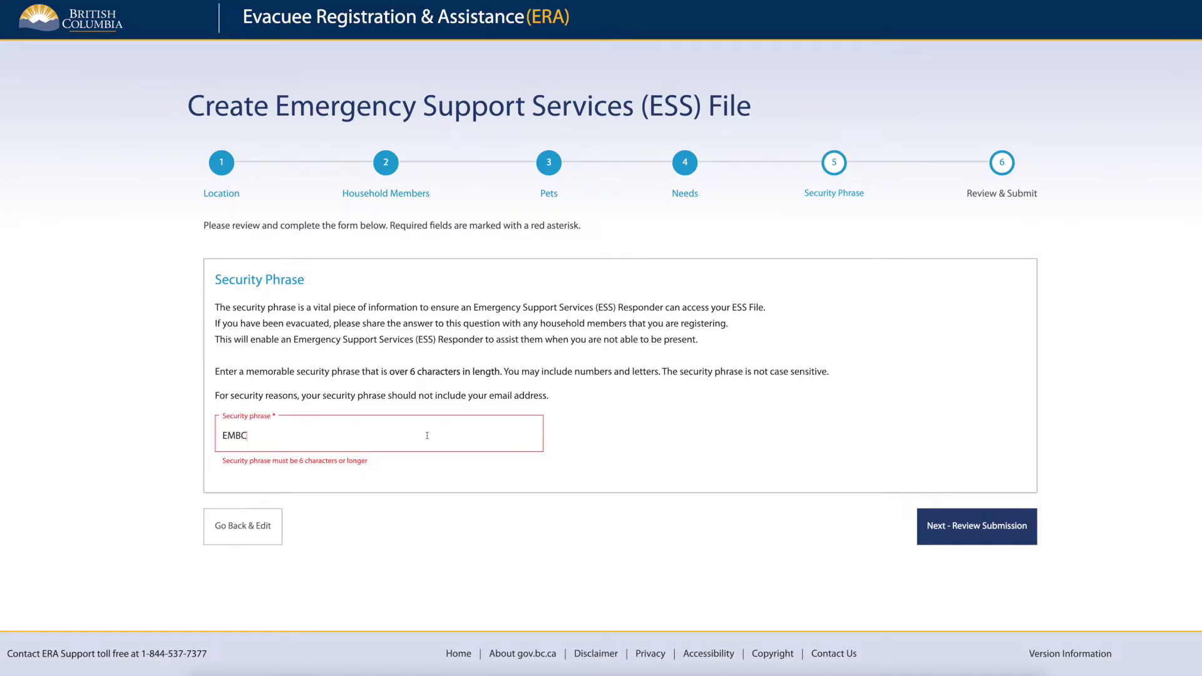
text(2022)
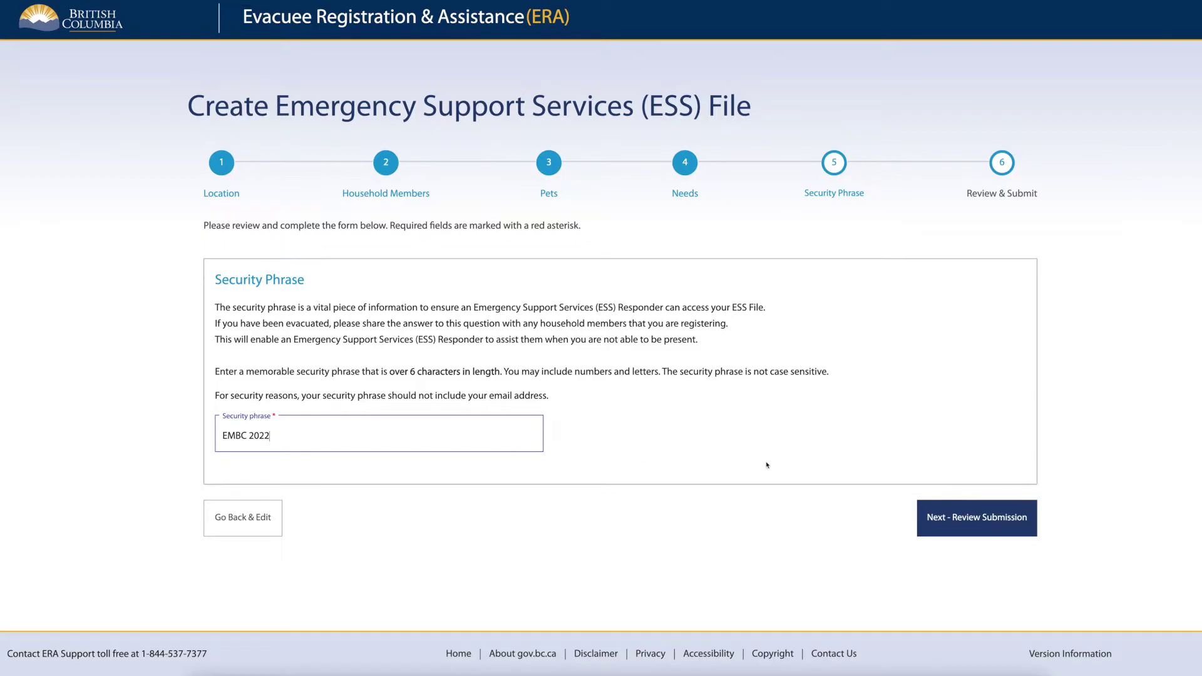
click(999, 532)
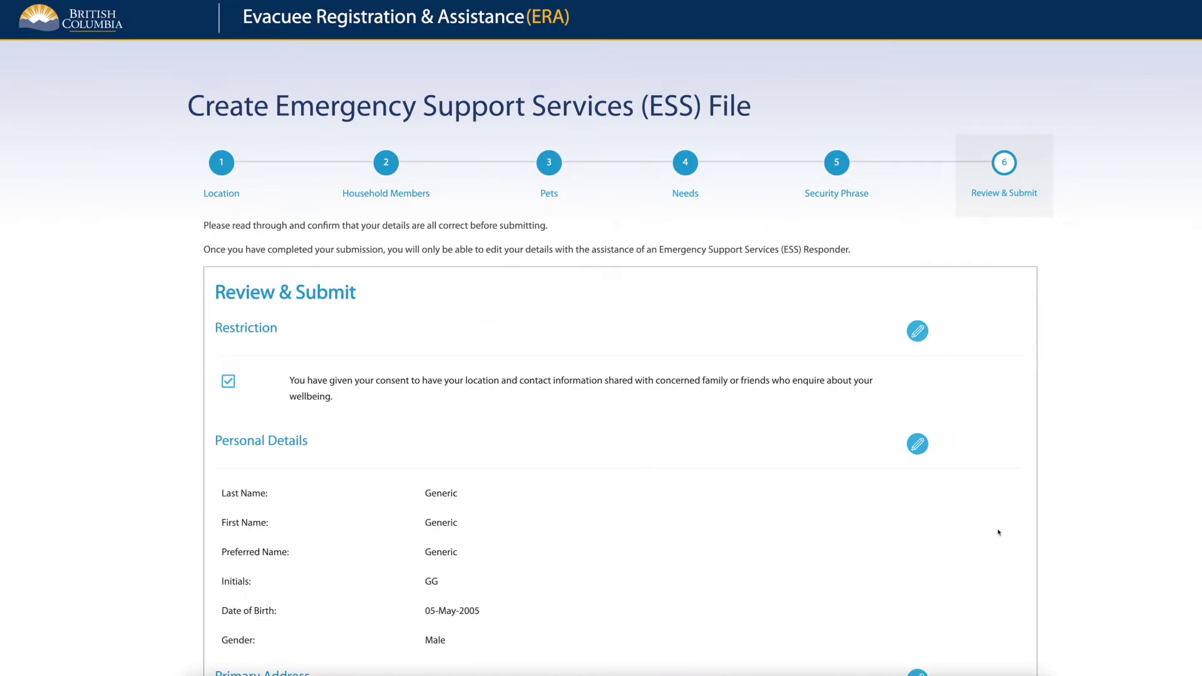
Review the ESS file summary, pass the 'I'm not a robot' reCAPTCHA, and Save & Submit.
scroll(998, 532, down, 15)
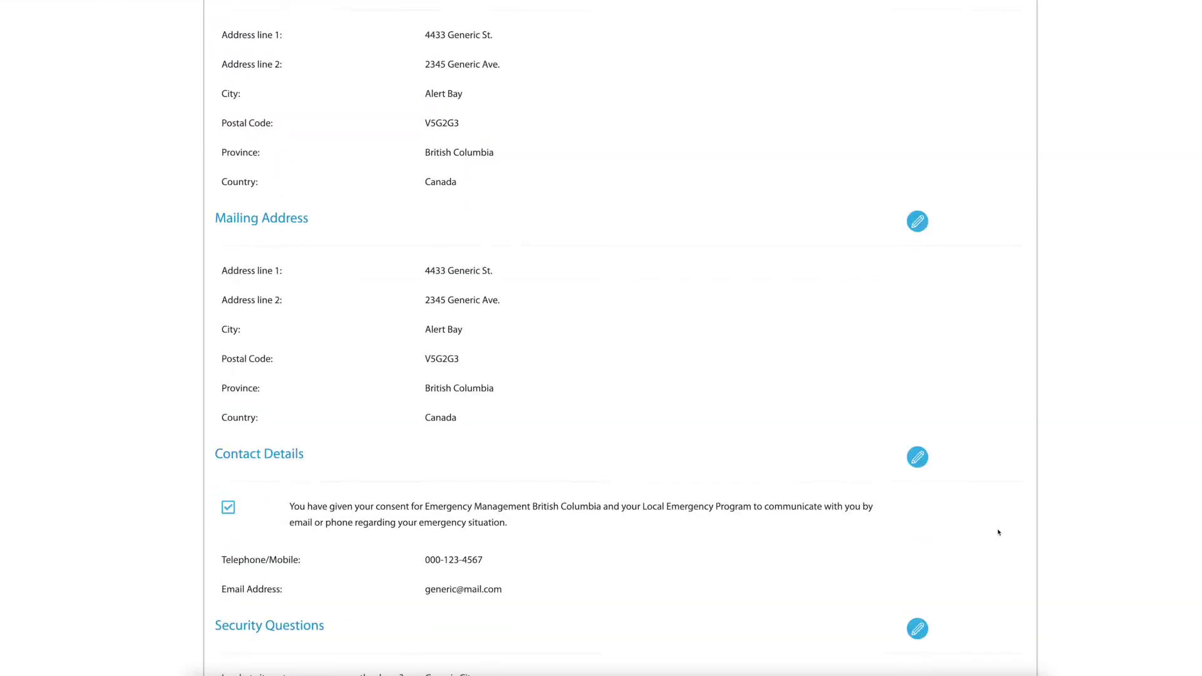
scroll(998, 533, down, 11)
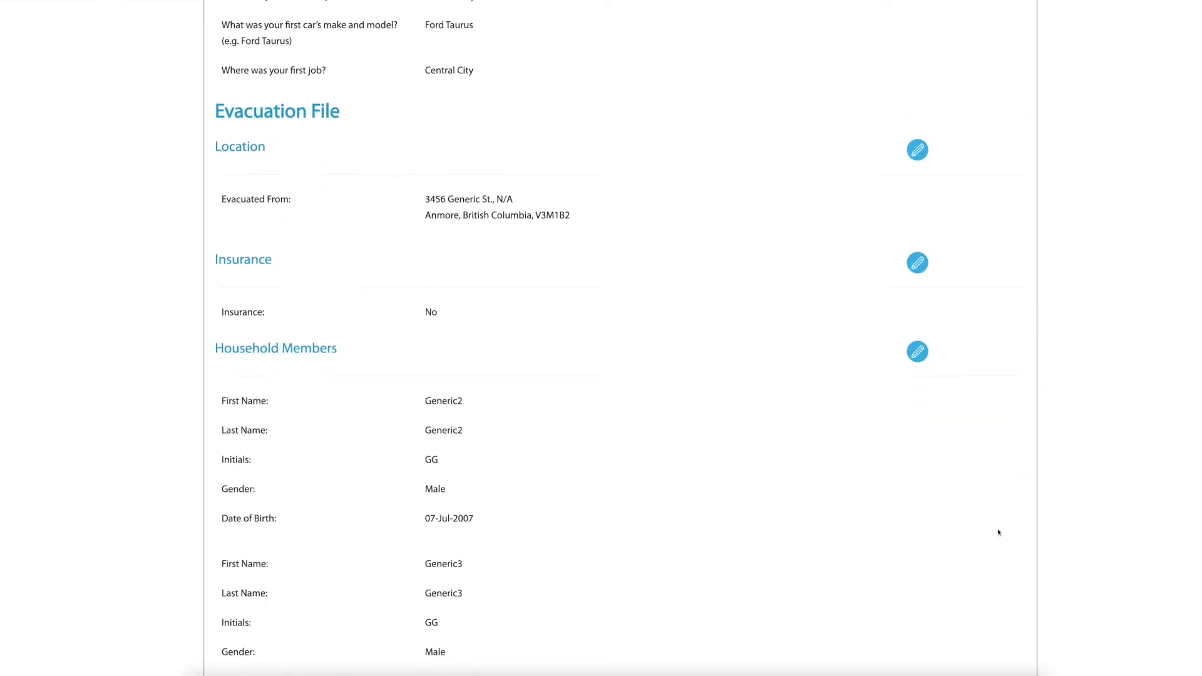
scroll(998, 533, down, 9)
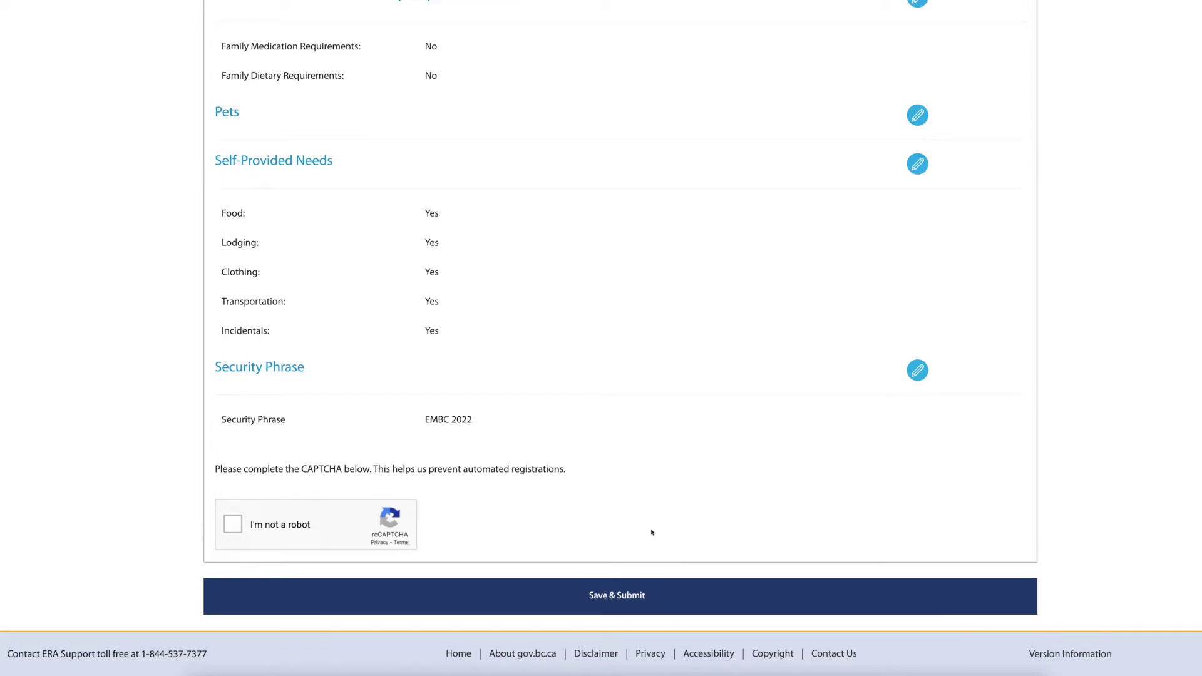
click(237, 526)
click(695, 608)
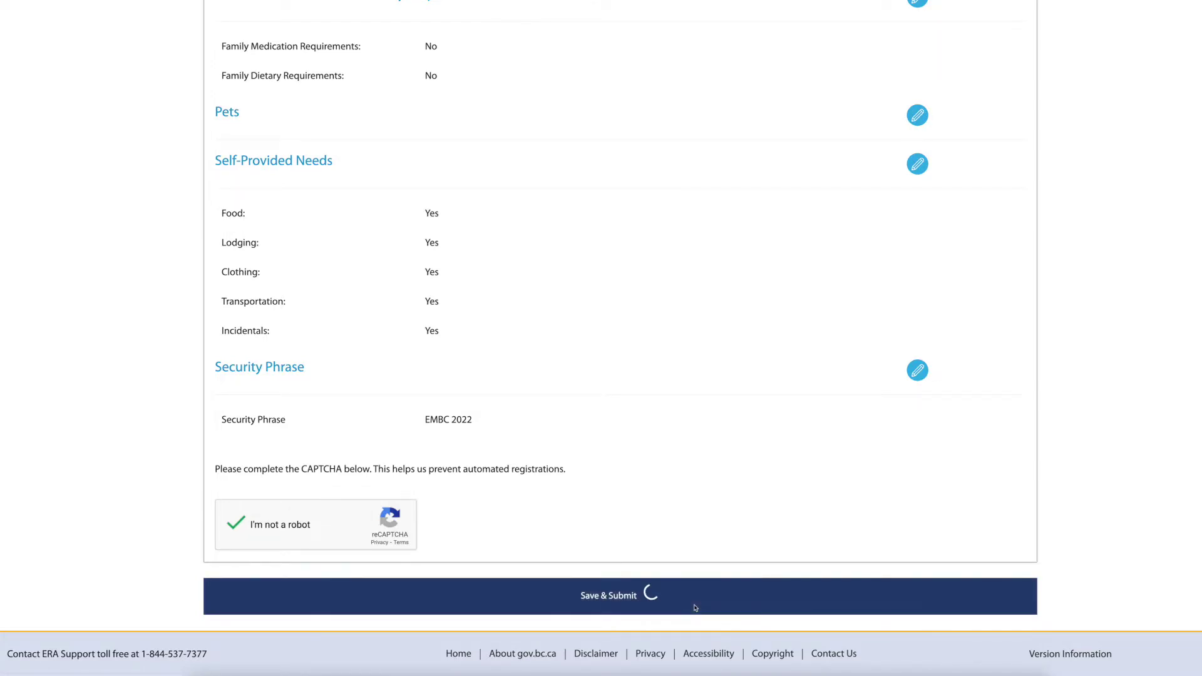
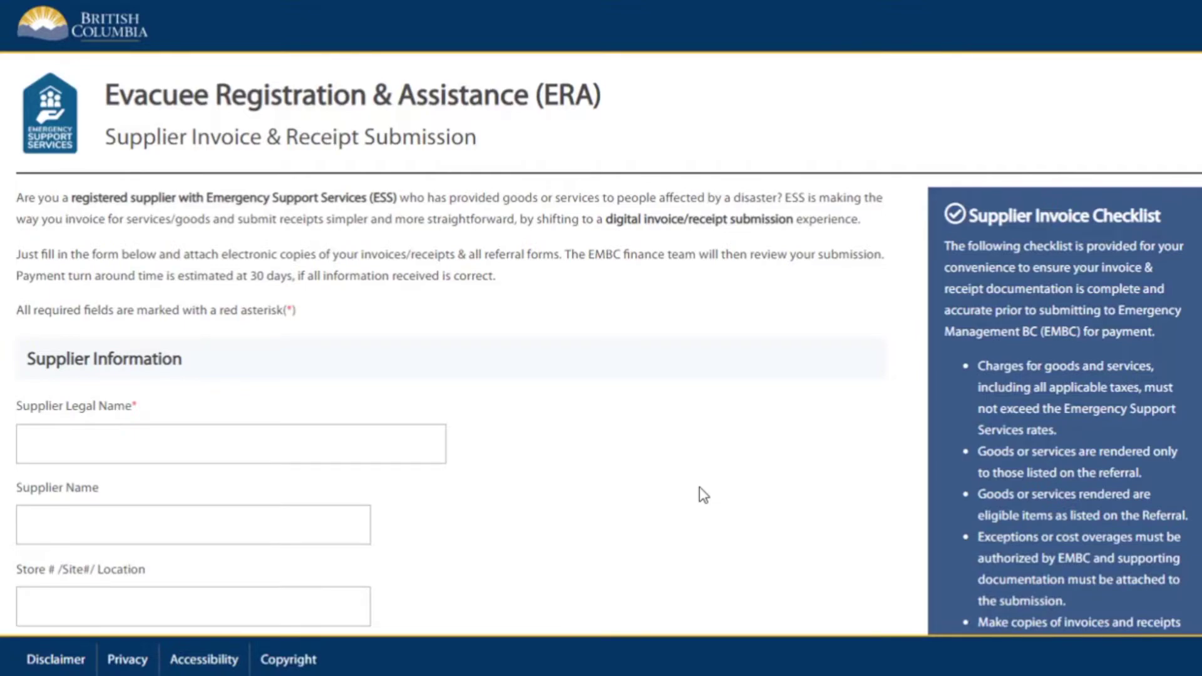
Enter supplier legal name Fresh Foods Ltd, name Fresh Foods, store 200 and the GST number.
scroll(701, 495, down, 3)
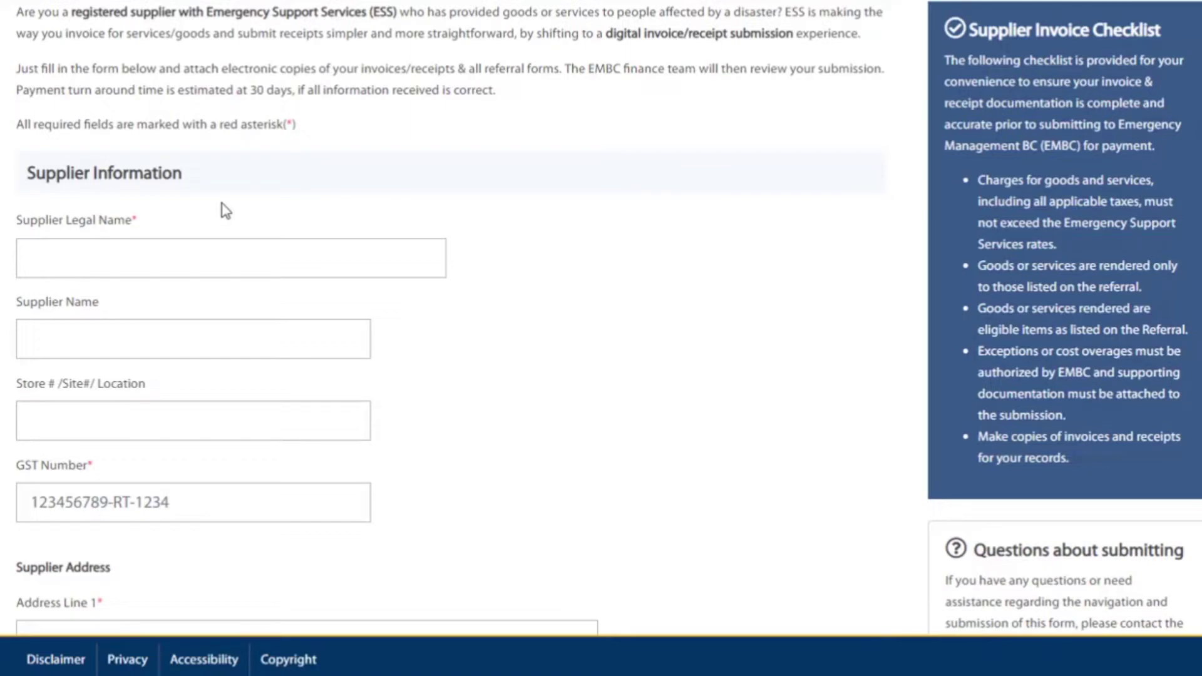
click(168, 254)
text(Fresh Foods Ltd)
key(Tab)
text(Fresh Foods)
key(Tab)
text(200)
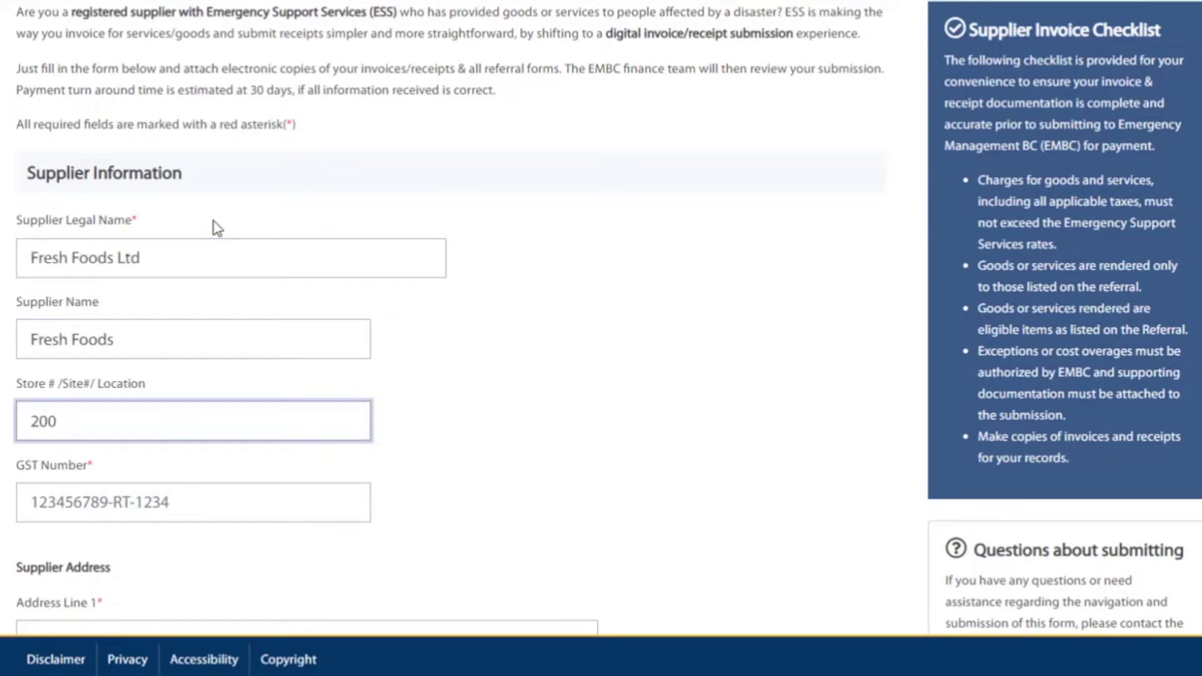
key(Tab)
text(12345678)
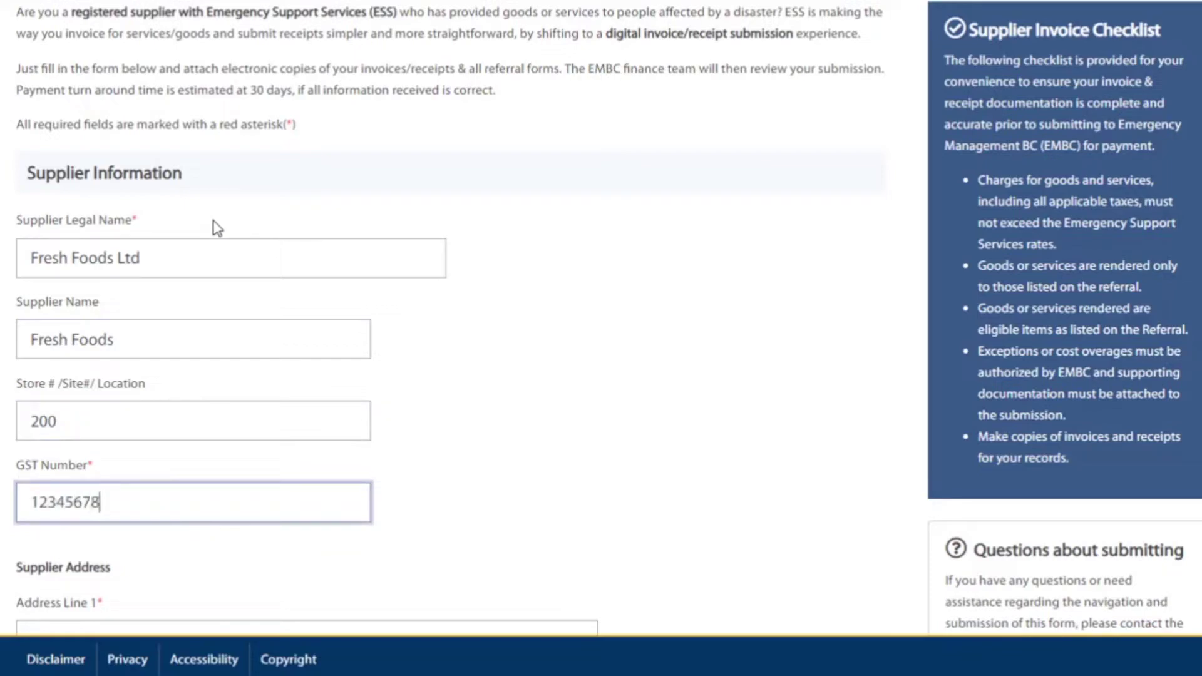
text(9-RT-0001)
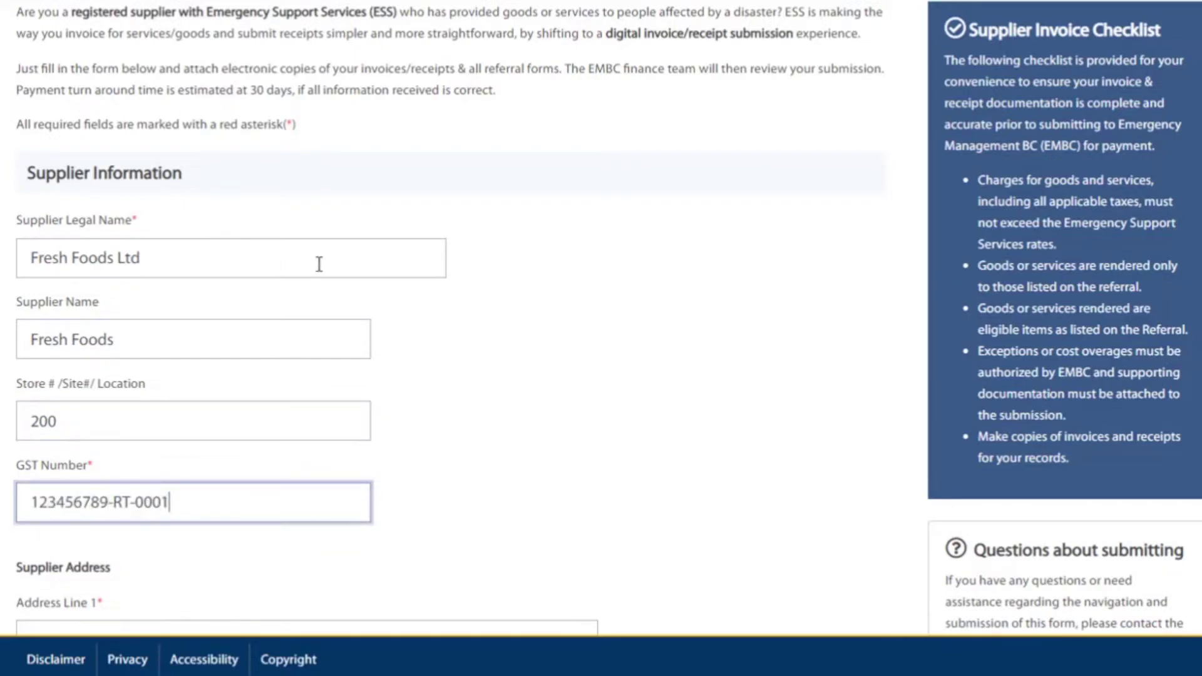
Fill in the supplier's two street address lines and choose Kelowna as the city.
scroll(568, 328, down, 5)
click(153, 166)
text(Unit 120)
key(Tab)
text(5 Smith Street)
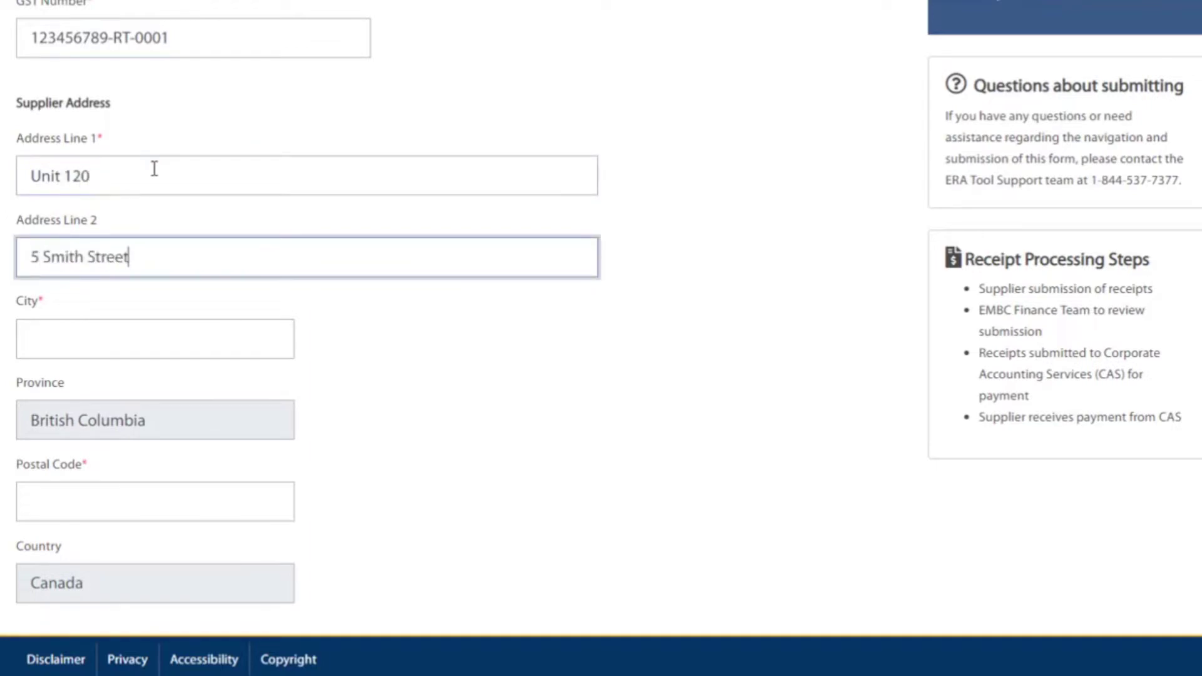
key(Tab)
text(Kelo)
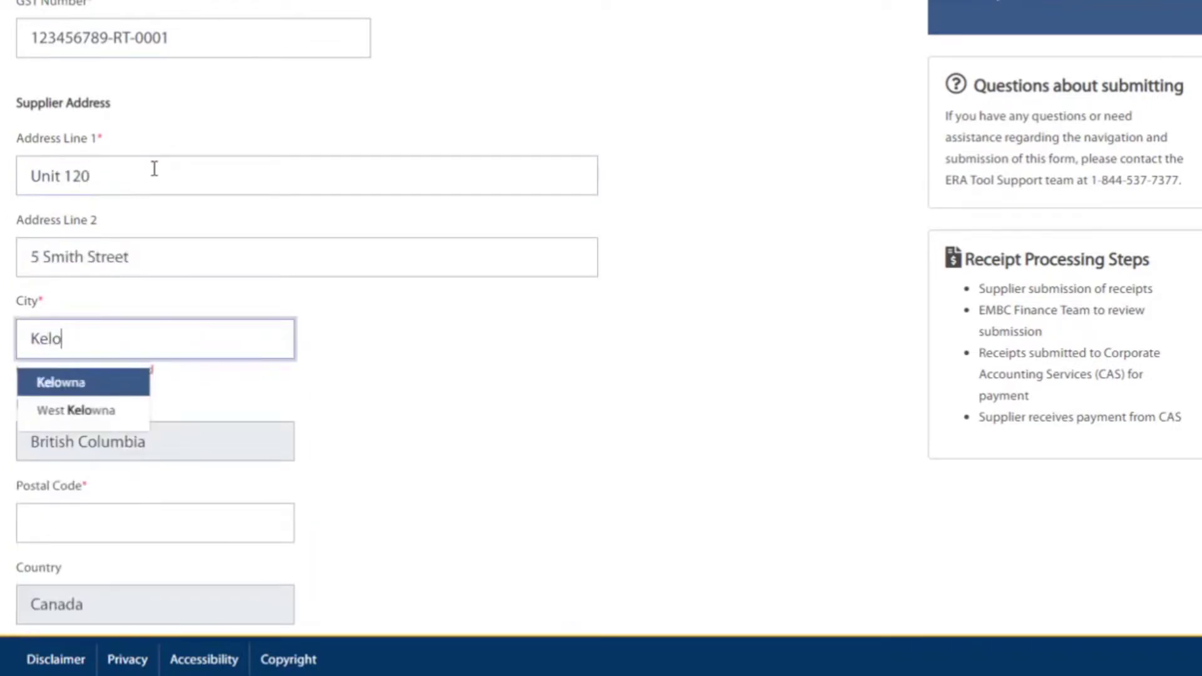
click(61, 394)
Enter the supplier's postal code.
scroll(64, 223, down, 4)
click(66, 223)
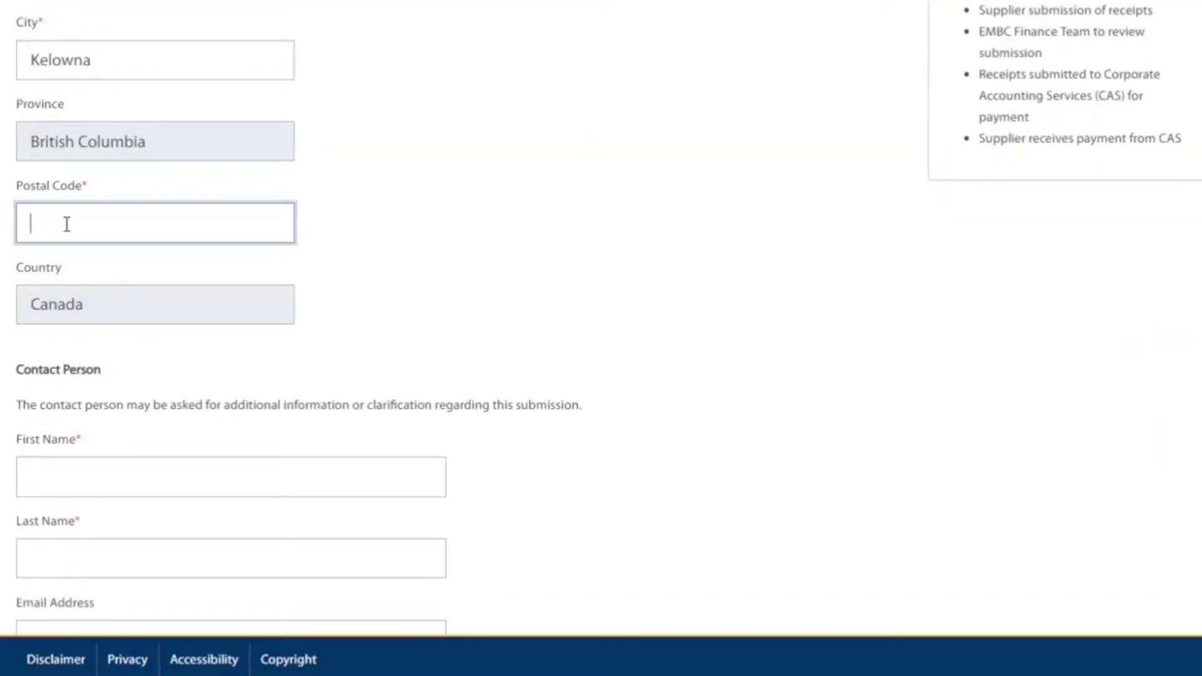
text(v1p)
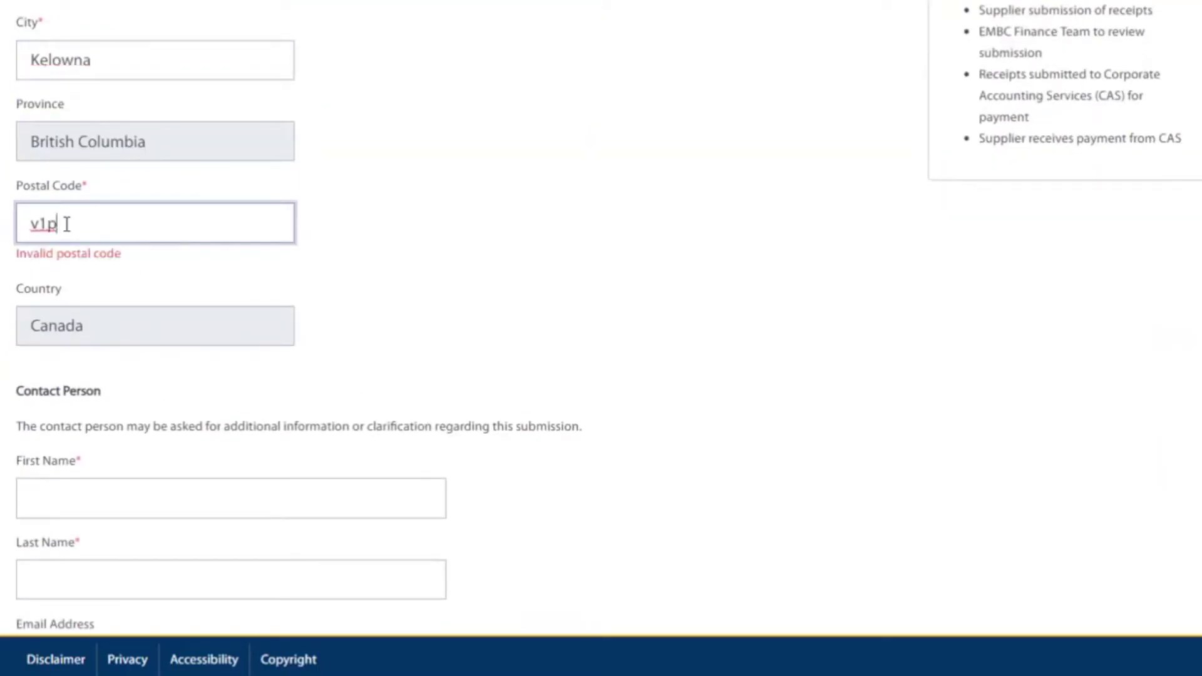
text(6g6)
Fill in the contact person's first name, last name, e-mail address and phone number.
scroll(344, 247, down, 5)
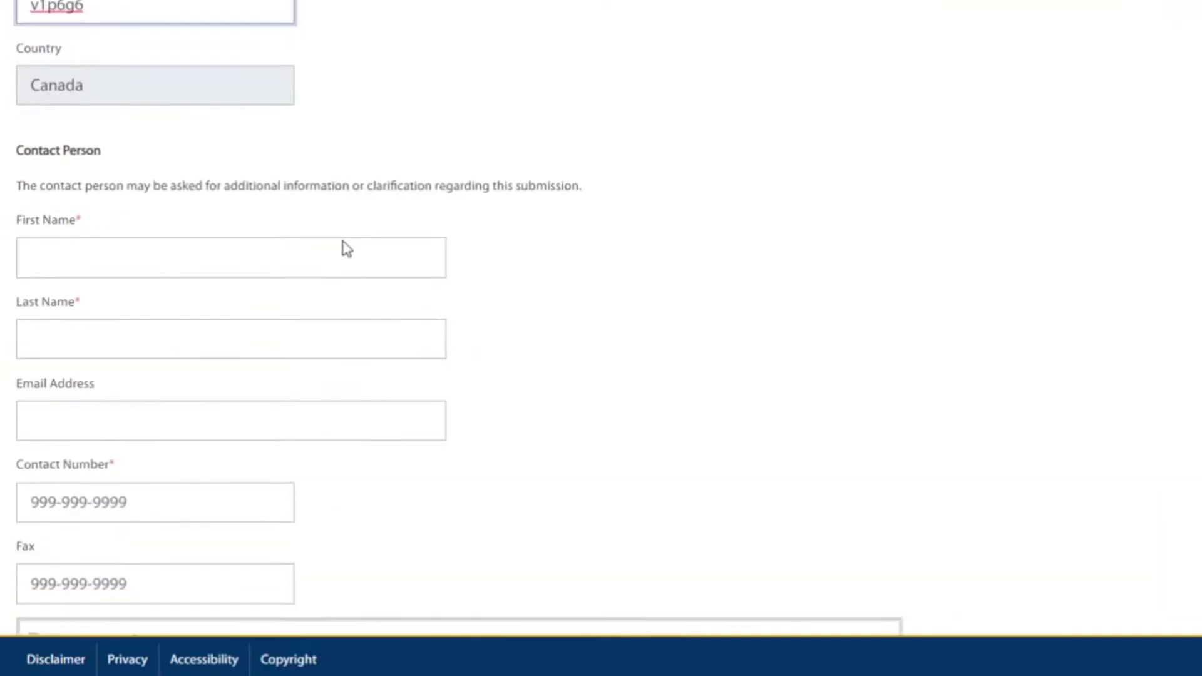
click(73, 197)
key(Tab)
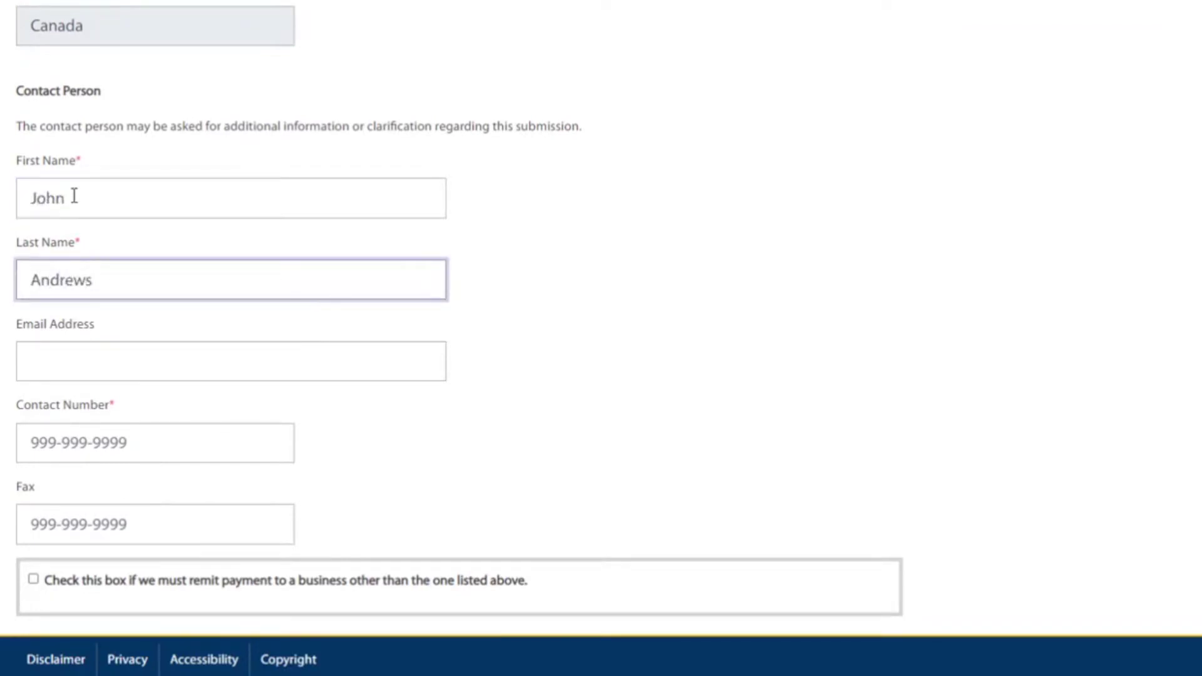
key(Tab)
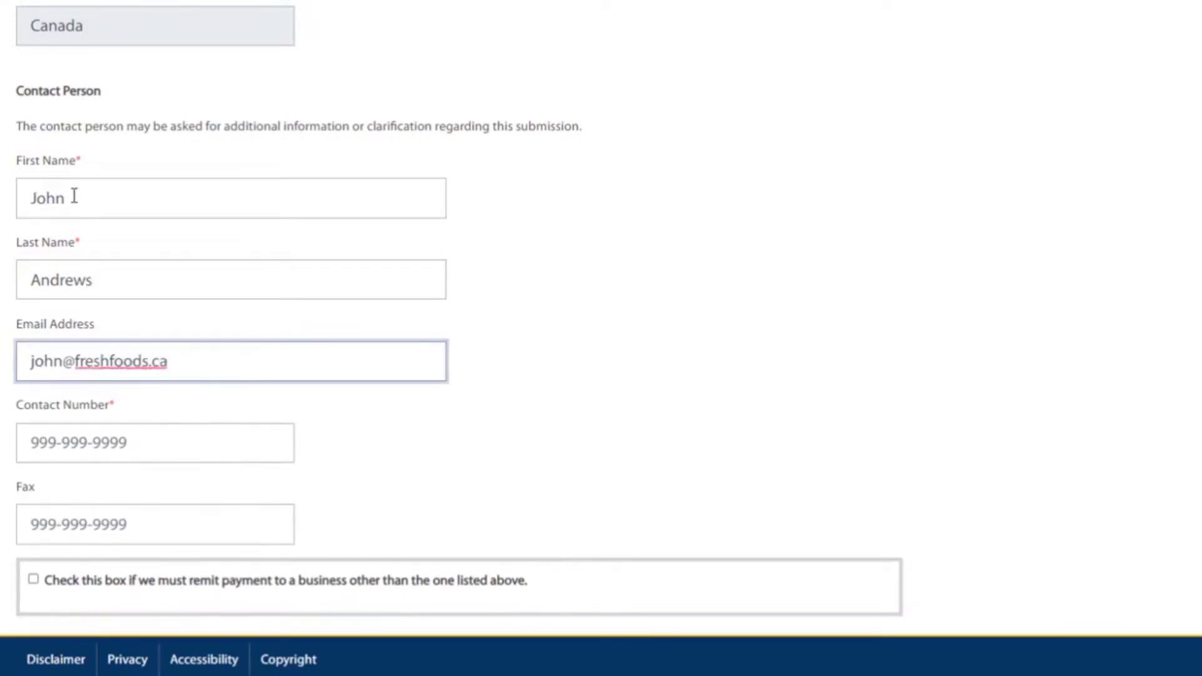
key(Tab)
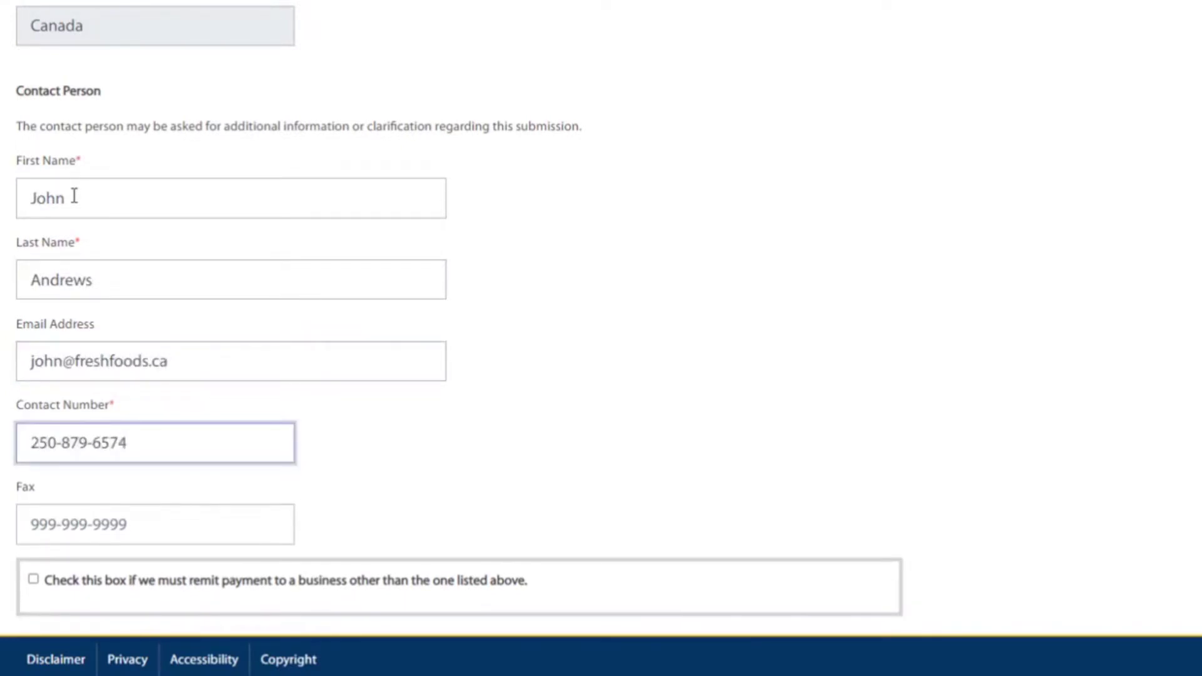
scroll(73, 196, down, 4)
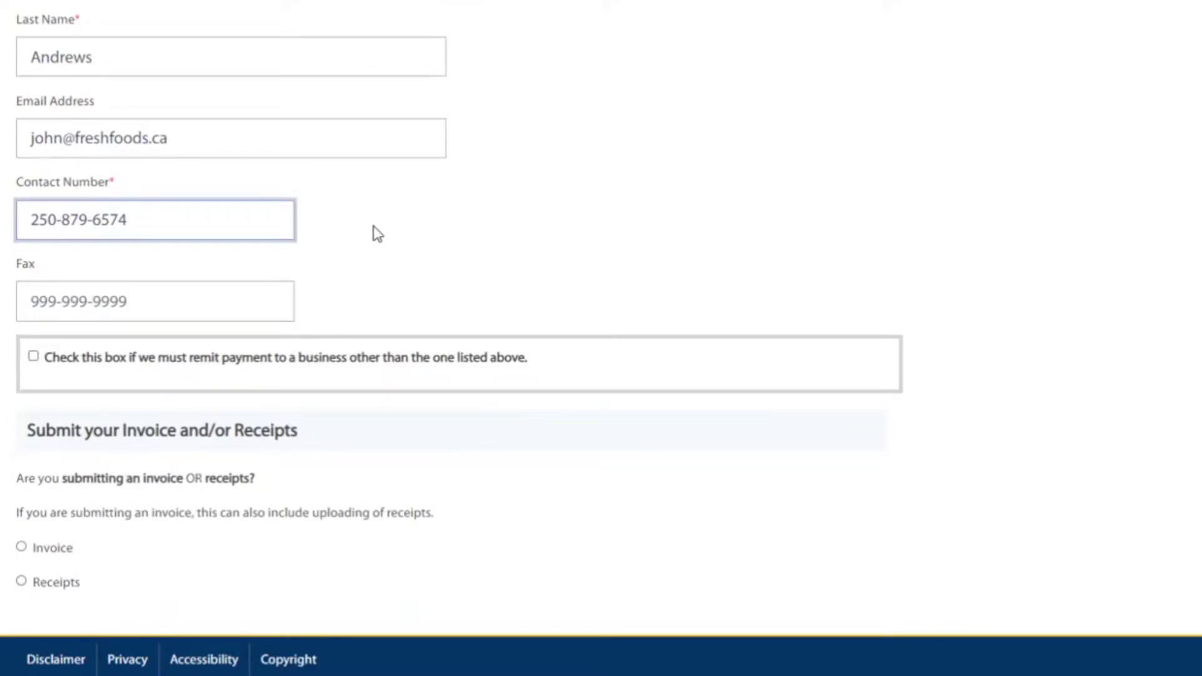
Keep payment going to the listed supplier and choose Invoice as the submission type.
click(33, 357)
scroll(598, 407, down, 3)
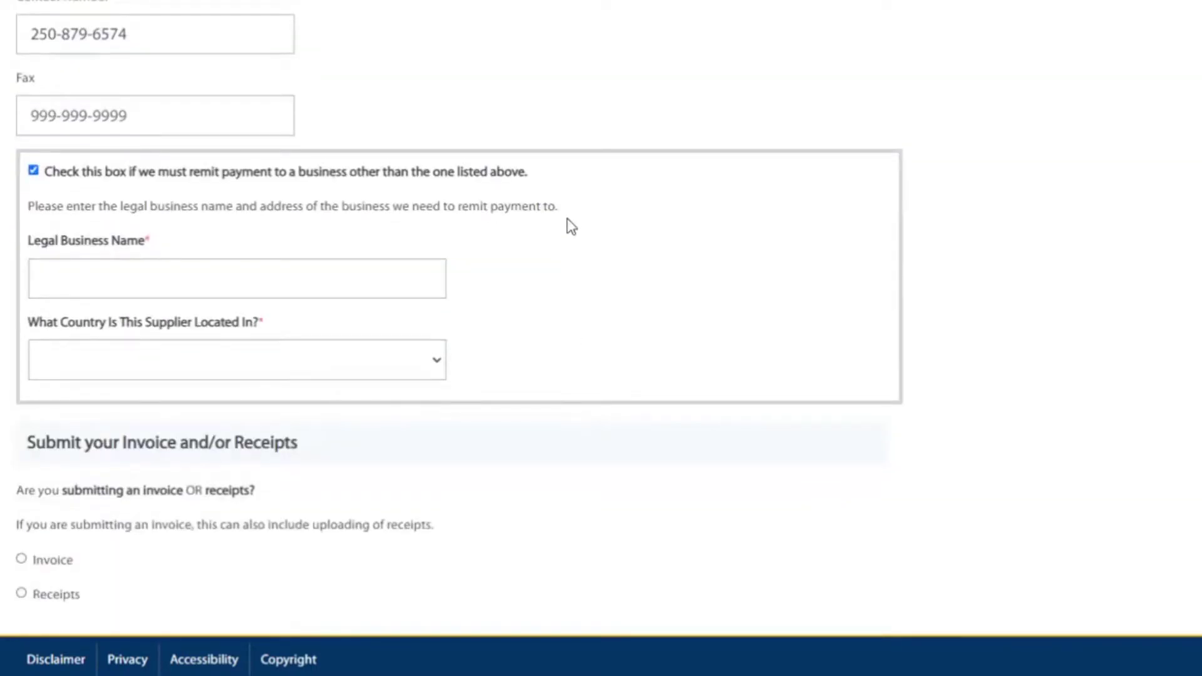
click(33, 170)
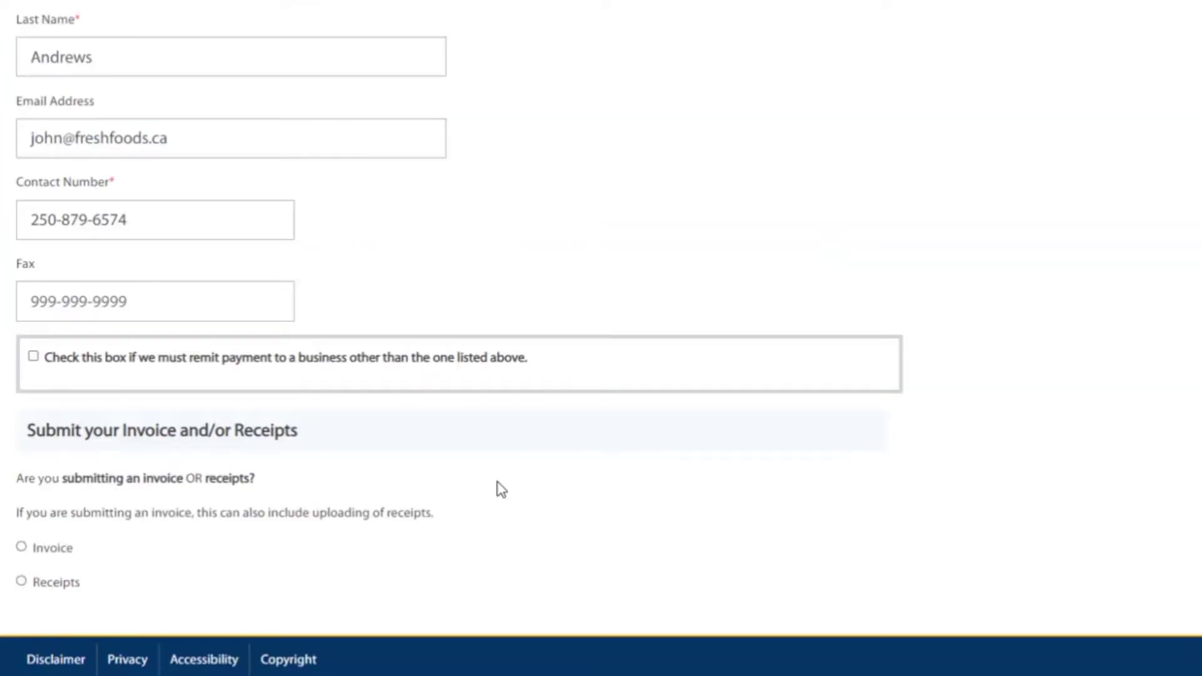
click(22, 548)
scroll(991, 460, down, 10)
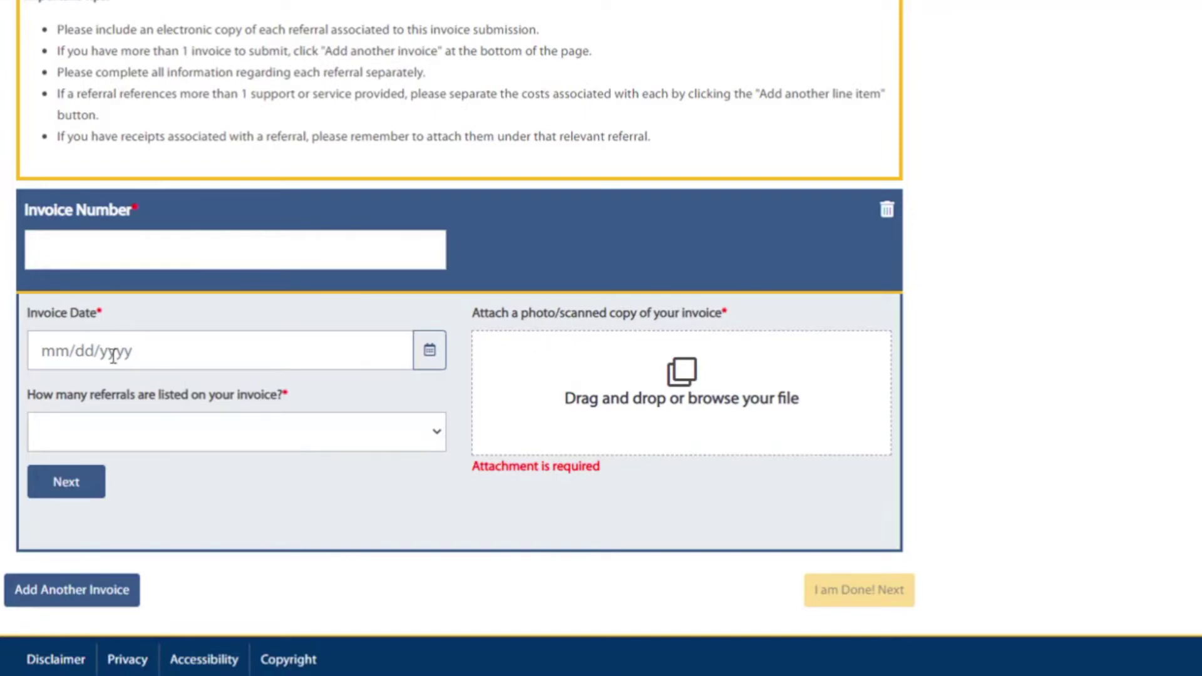
Enter invoice number 345, invoice date May 2, 2020, and 1 referral.
click(93, 245)
text(345)
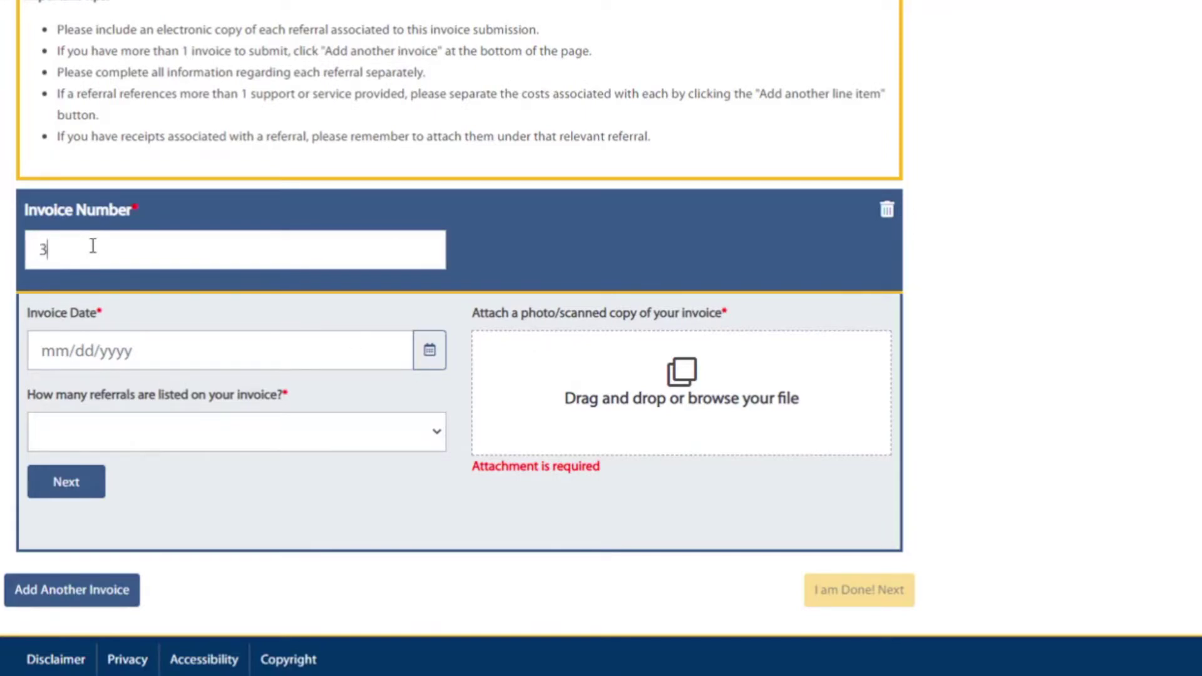
click(428, 361)
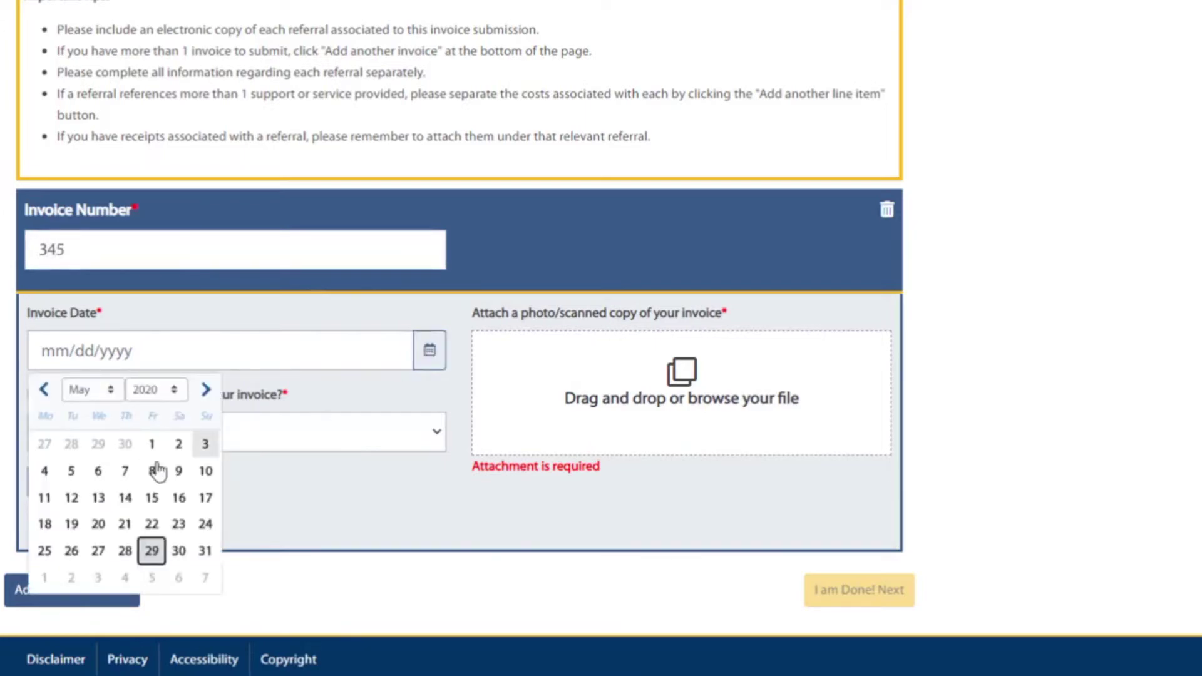
click(180, 443)
click(131, 434)
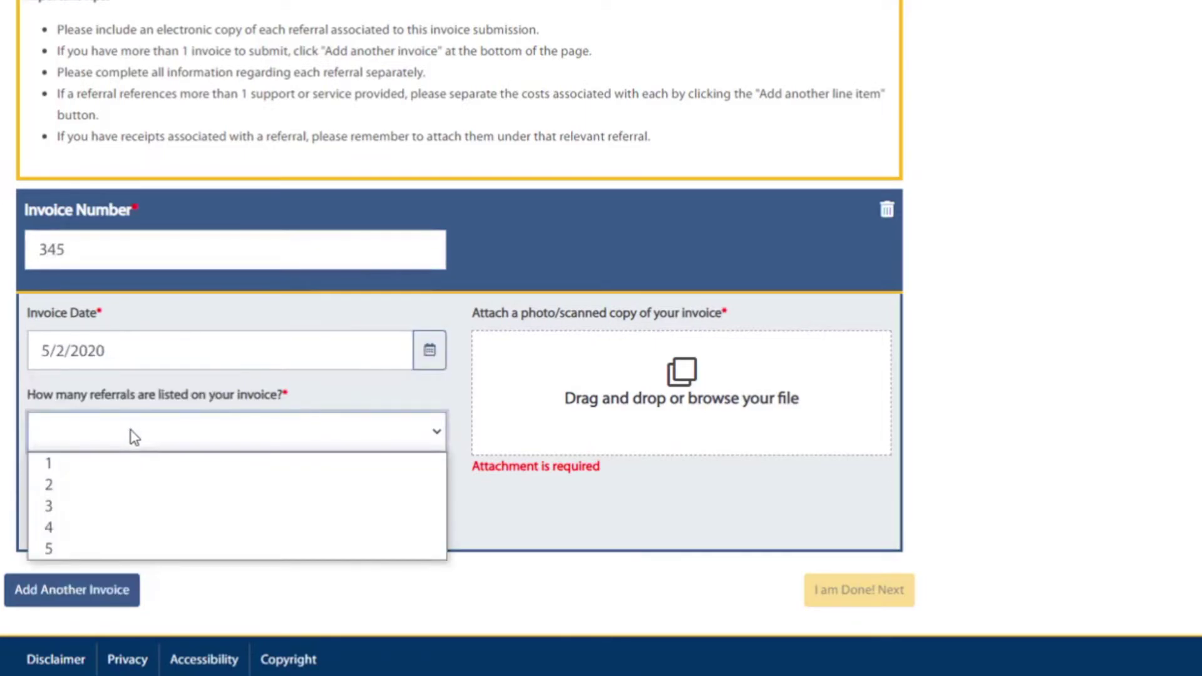
click(73, 468)
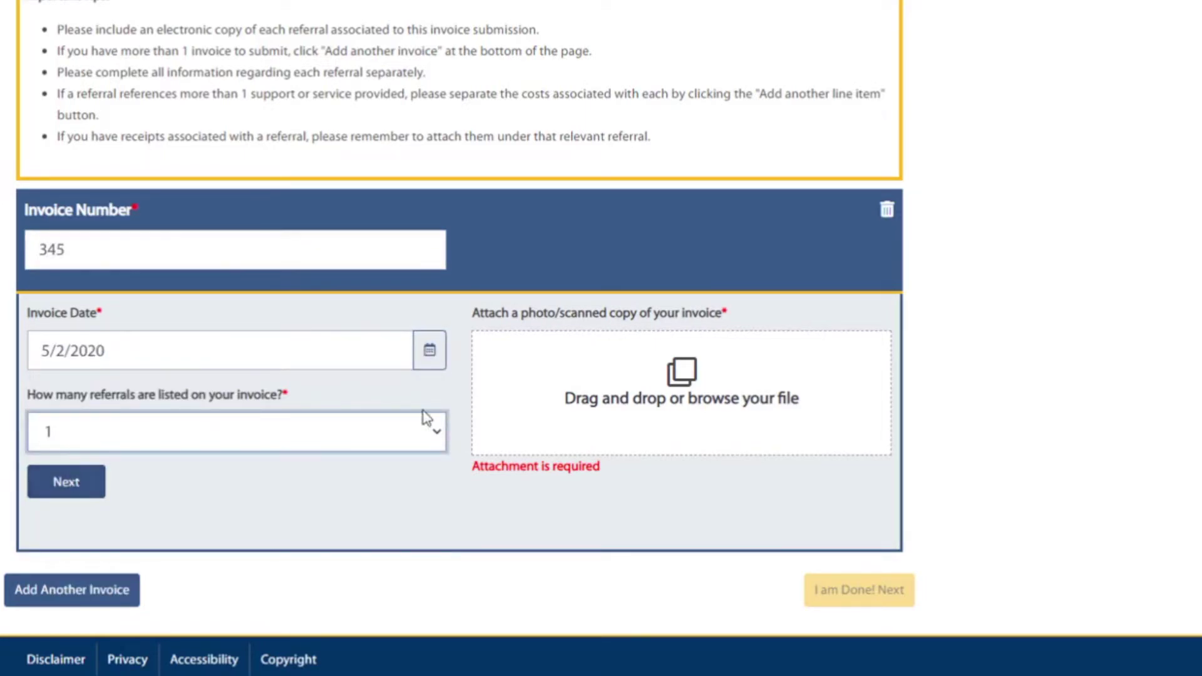
Attach invoice.pdf and continue to the referral entry.
click(670, 376)
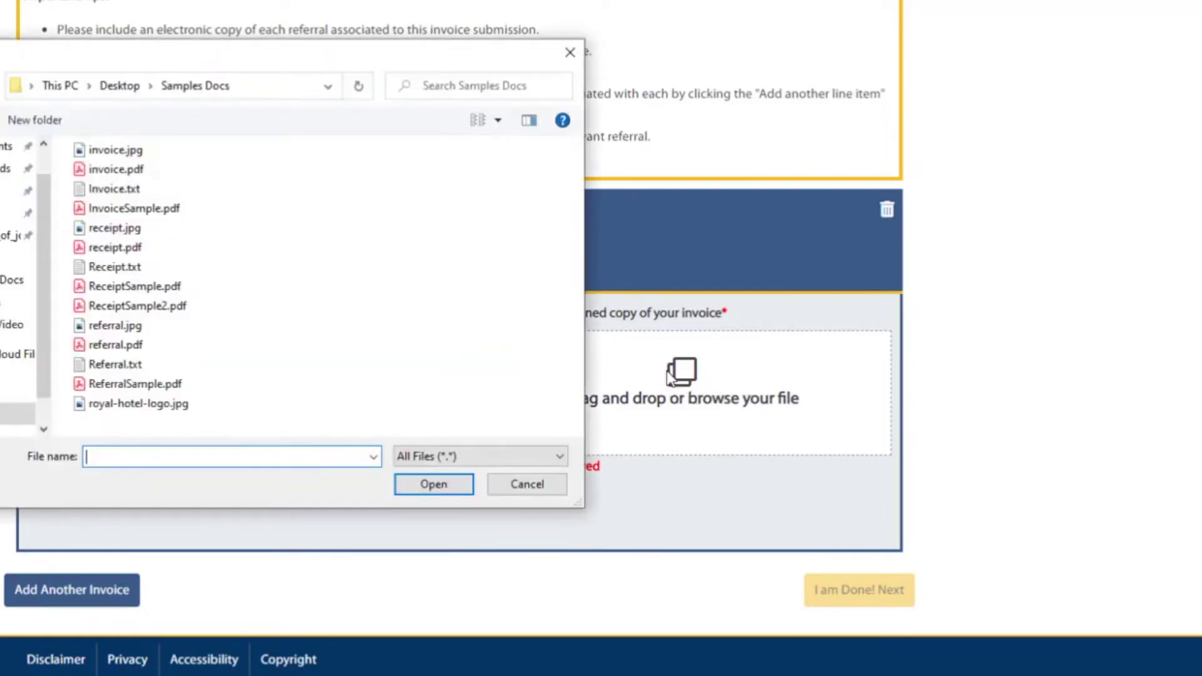
click(118, 169)
click(434, 485)
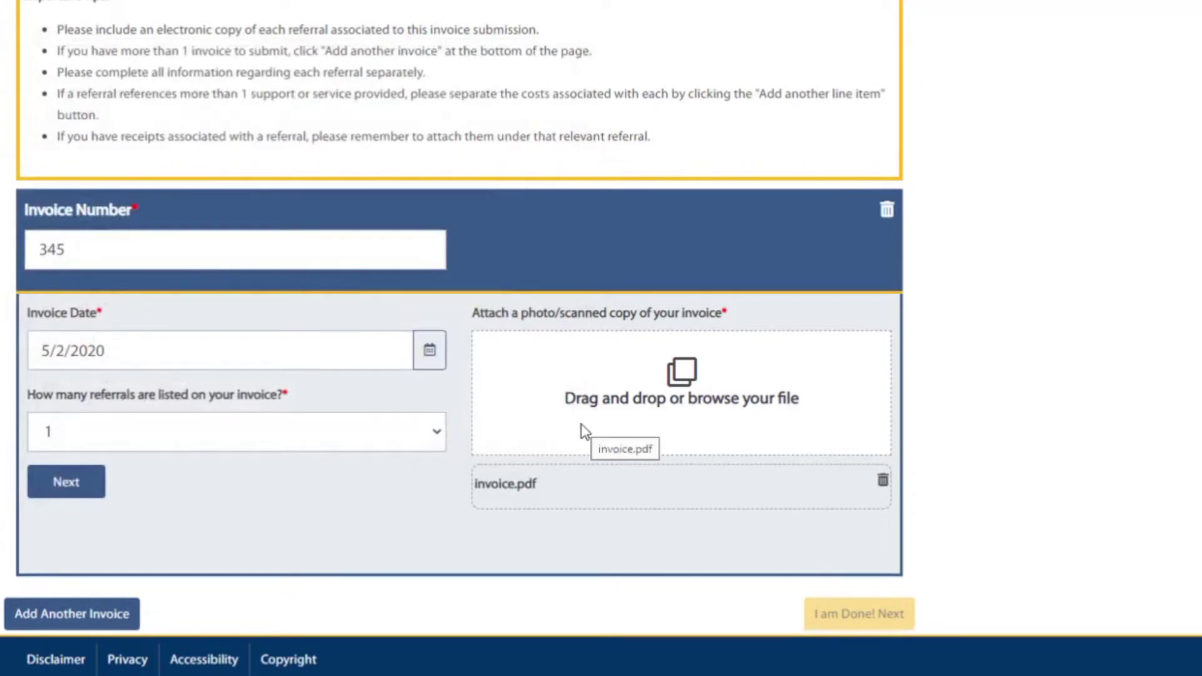
click(65, 482)
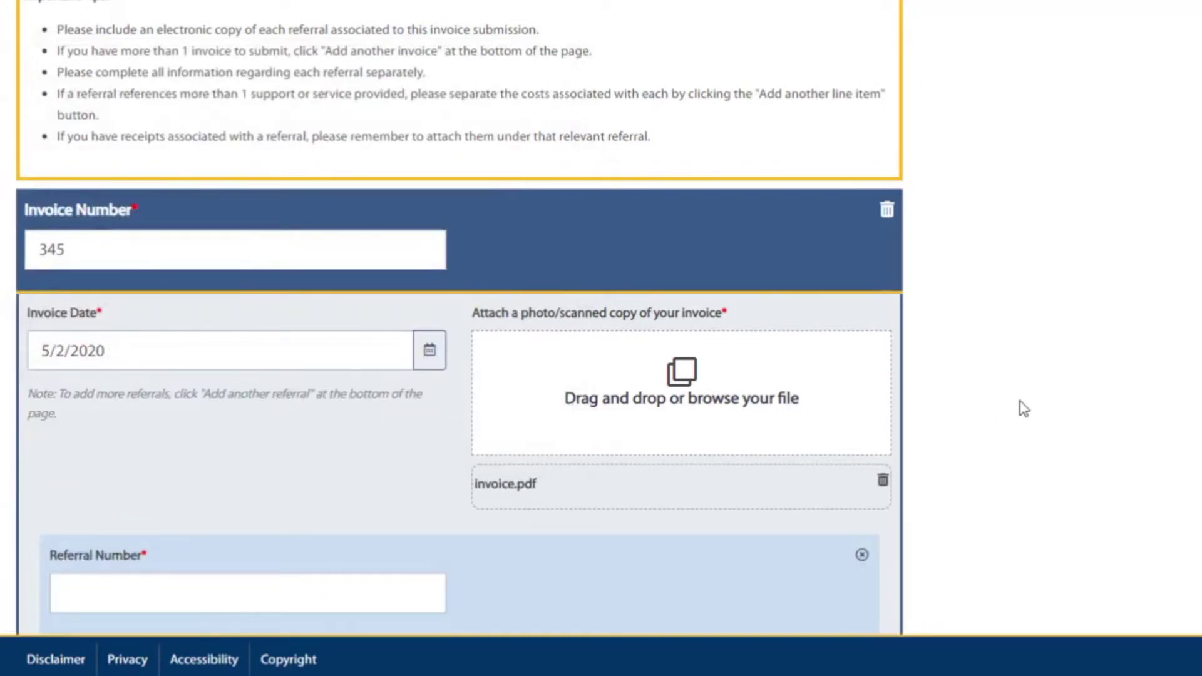
Enter referral D1234 with a Lodging - Hotel/Motel line: hotel, GST 6, amount 120.
scroll(1021, 407, down, 4)
scroll(1021, 407, down, 3)
click(224, 139)
text(D1234)
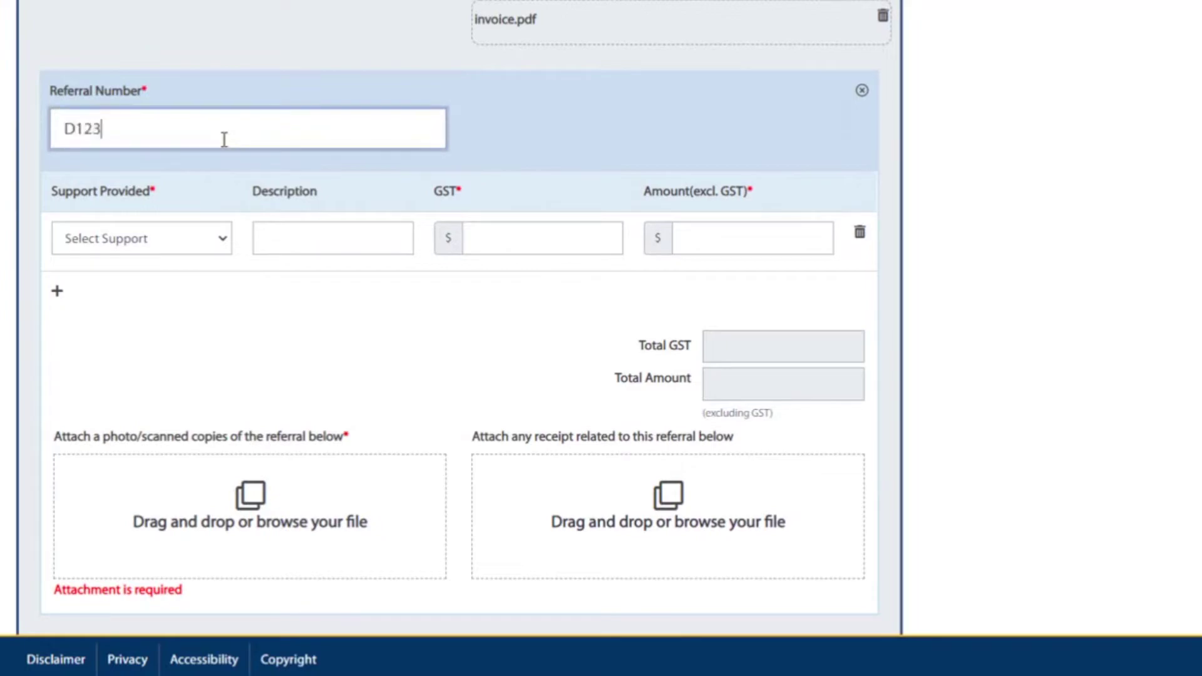
click(213, 228)
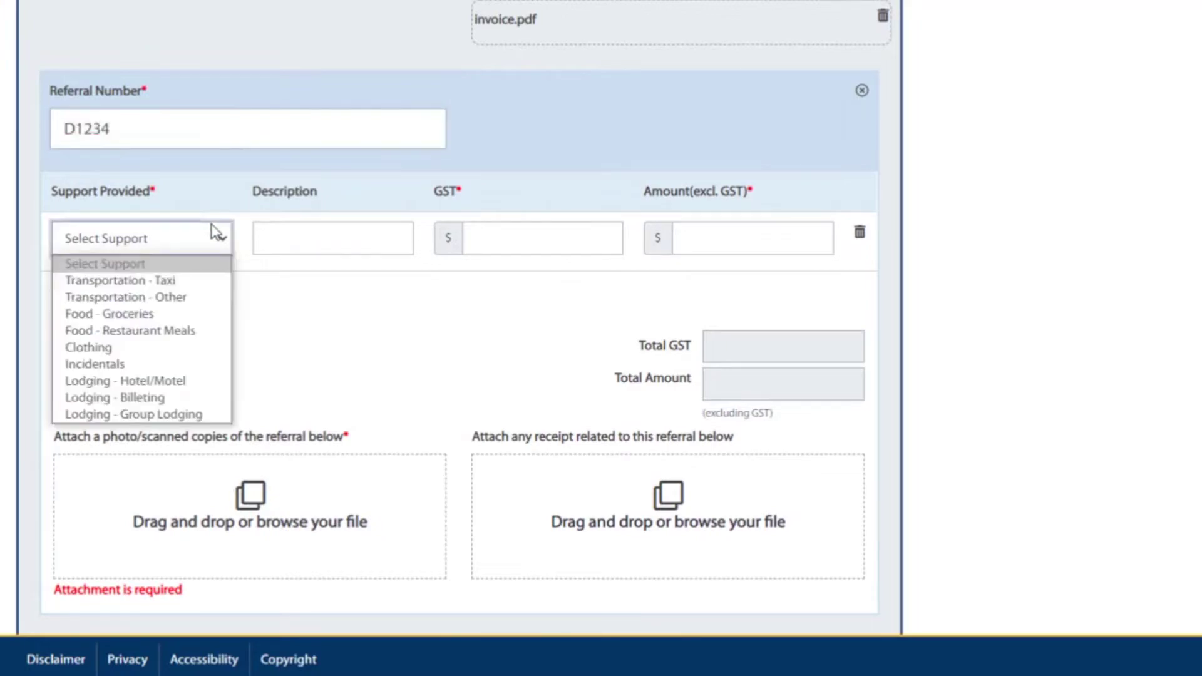
click(157, 382)
click(288, 224)
text(hotel)
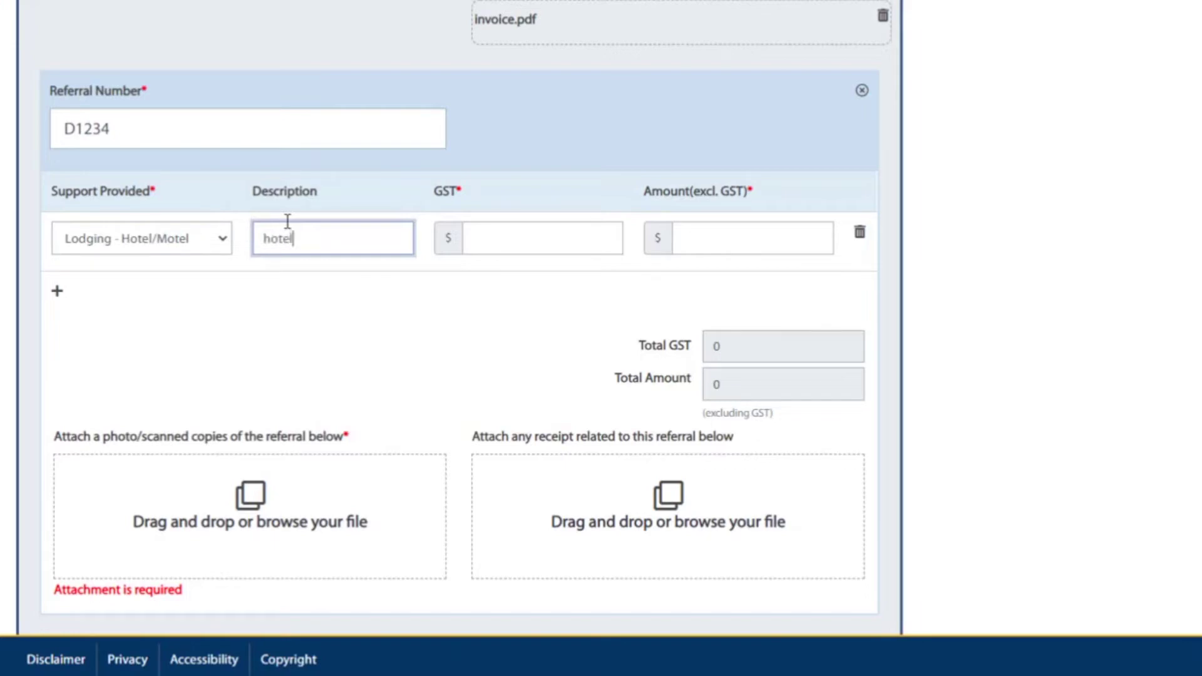
click(527, 240)
text(6)
click(706, 236)
text(120)
Add a second line: Food - Restaurant Meals, described Meals, with GST 3.
click(57, 290)
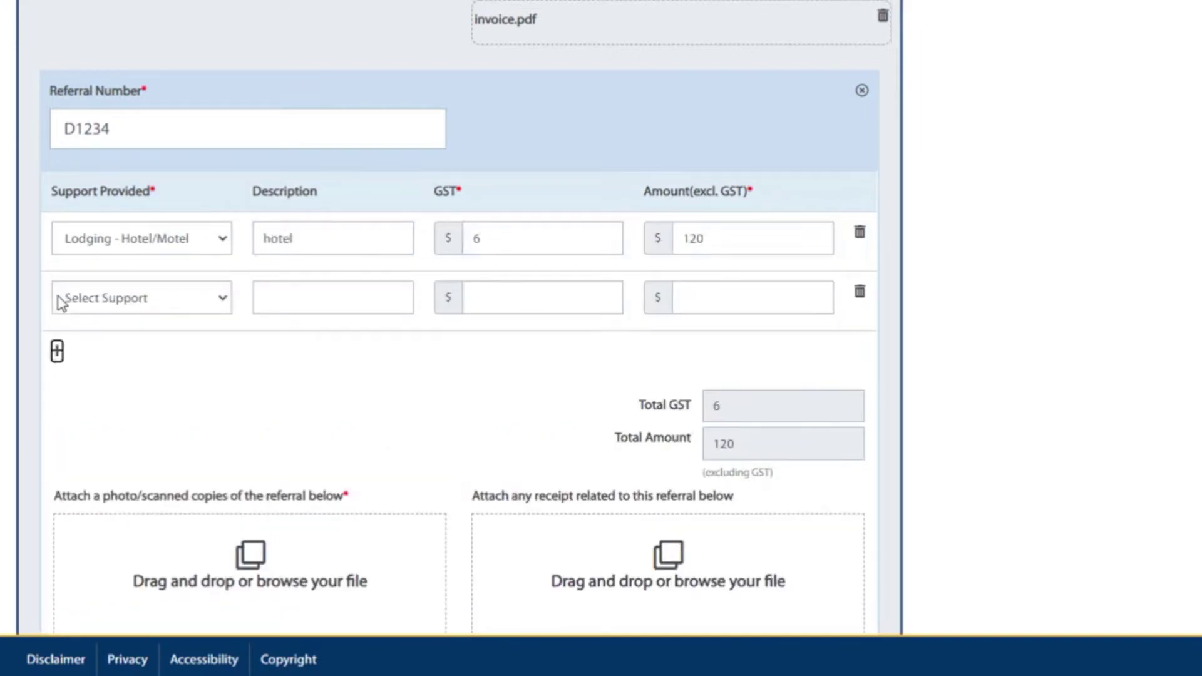
click(144, 300)
click(139, 390)
click(287, 295)
text(Meals)
click(476, 298)
text(3)
click(762, 297)
Set the meals line amount to 60 so the totals update.
text(60)
click(550, 391)
scroll(376, 395, down, 3)
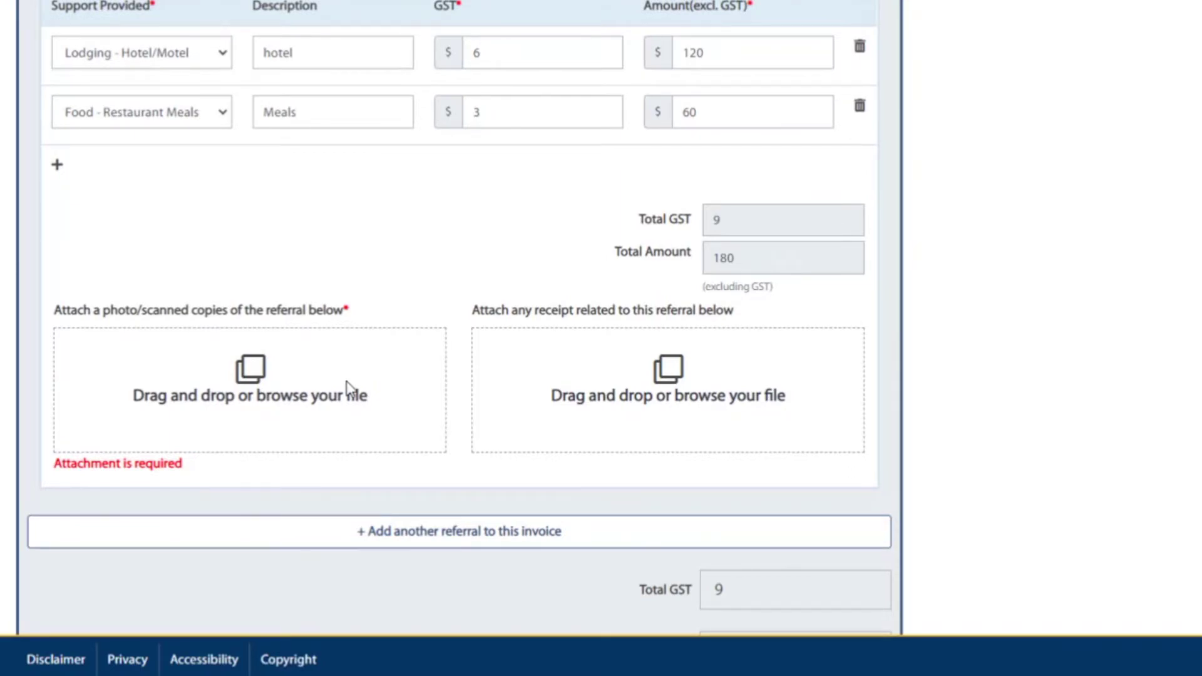
Attach referral.pdf and receipt.pdf to referral D1234 and finish to the invoice summary.
click(249, 383)
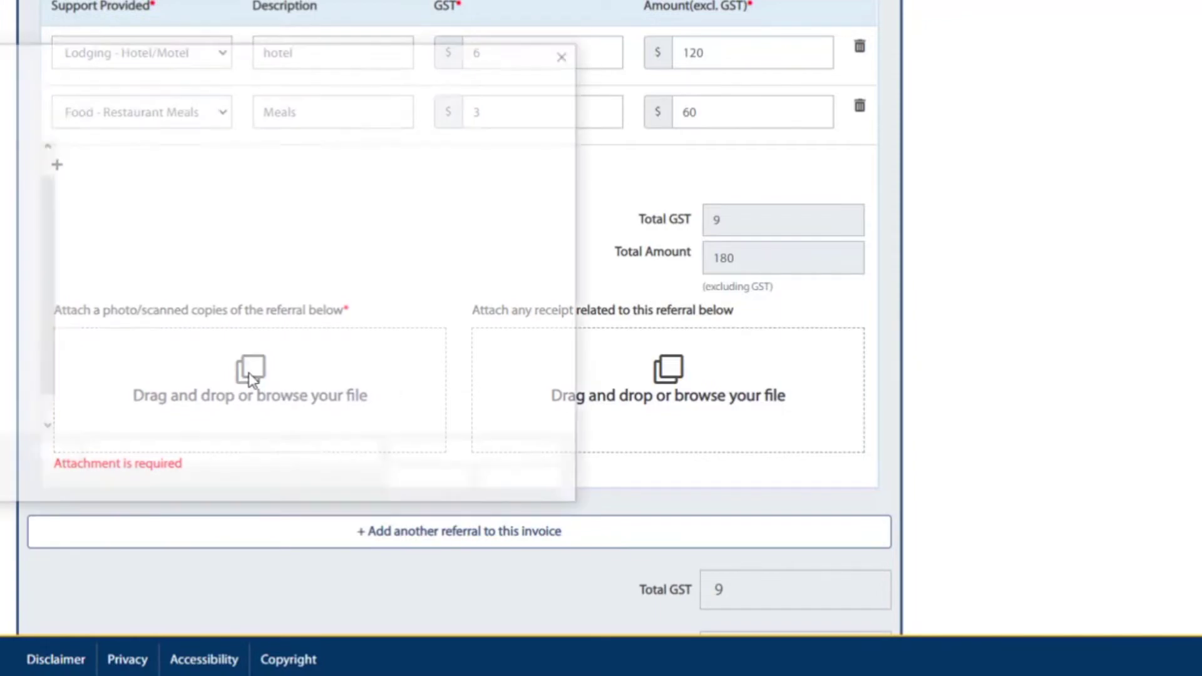
click(123, 345)
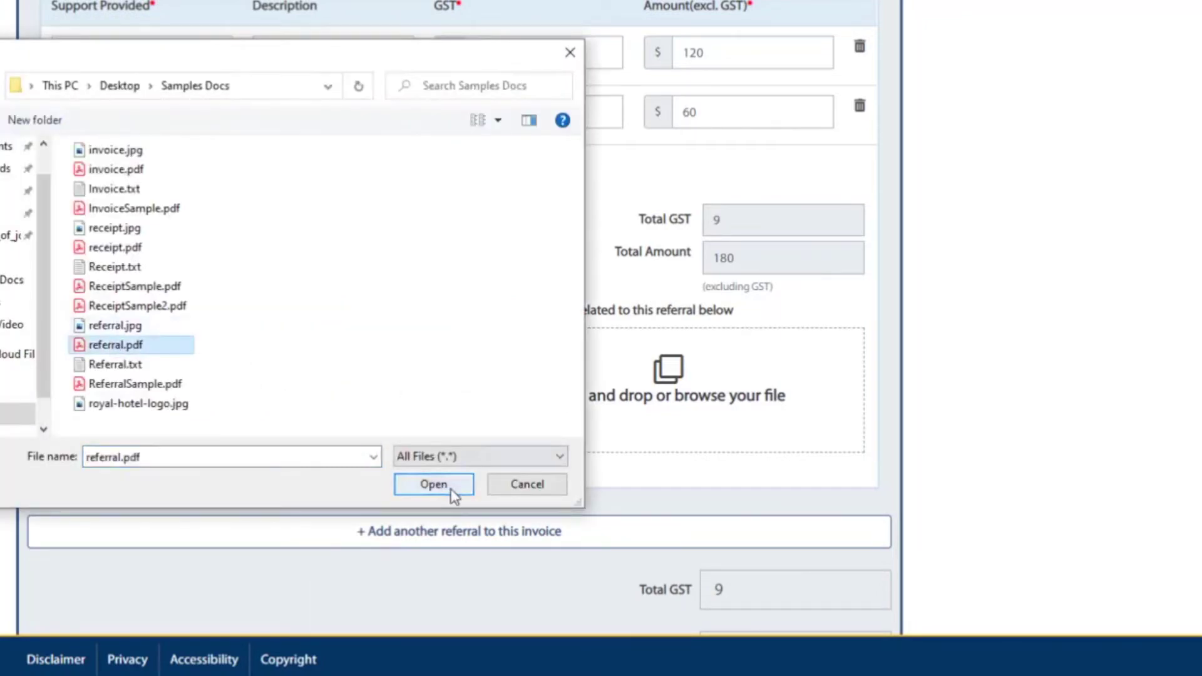
click(450, 488)
click(684, 366)
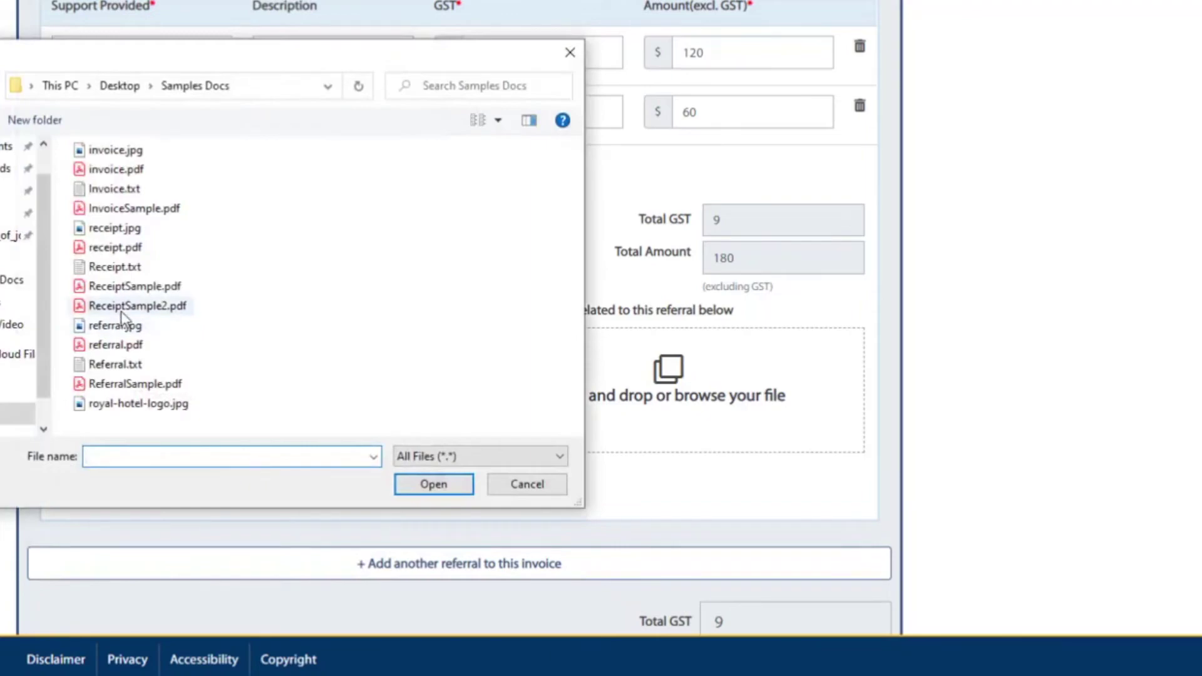
click(116, 247)
click(440, 486)
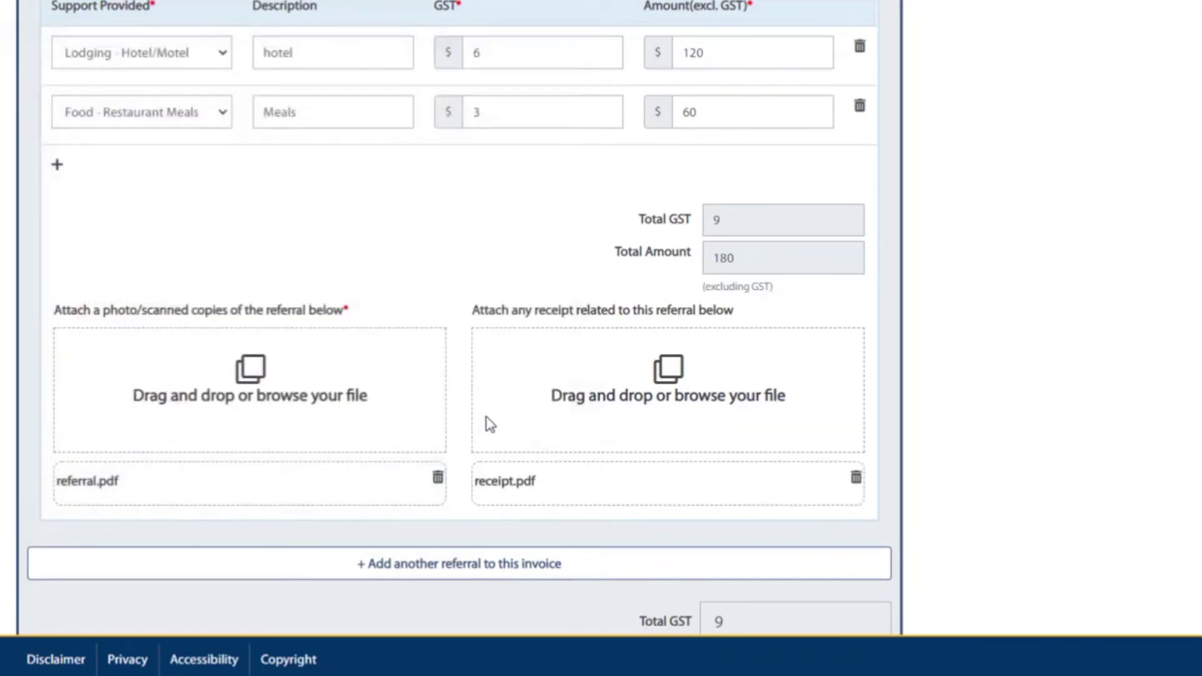
scroll(549, 313, down, 1)
scroll(549, 314, down, 2)
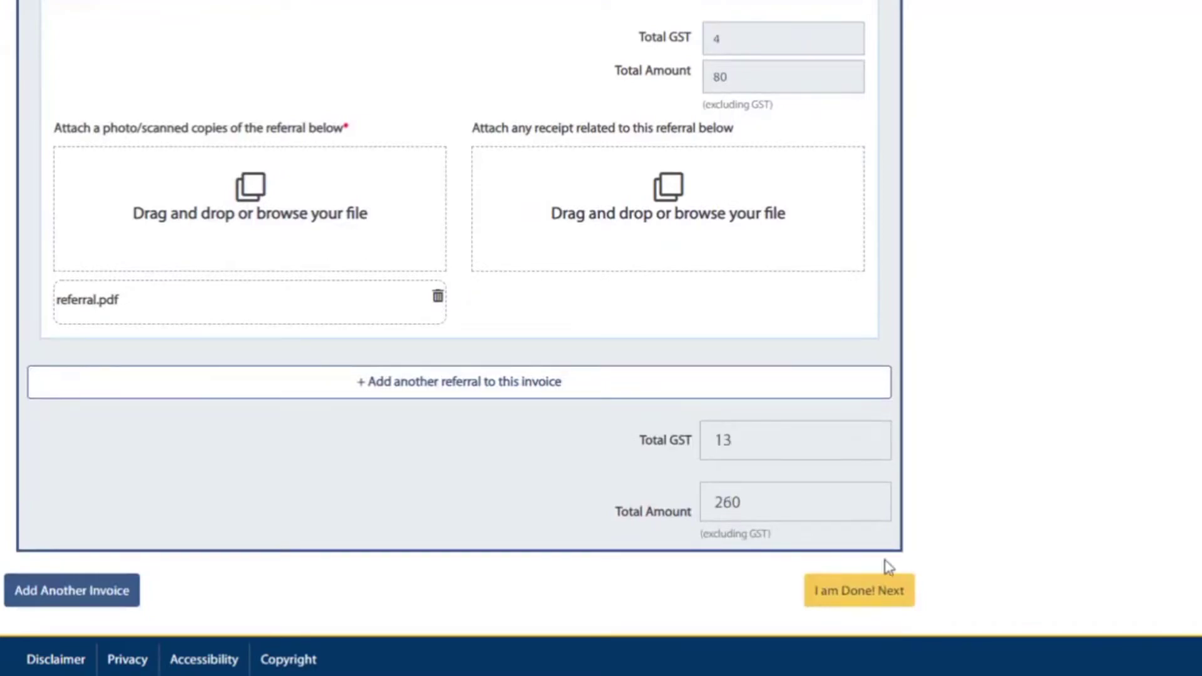
click(864, 593)
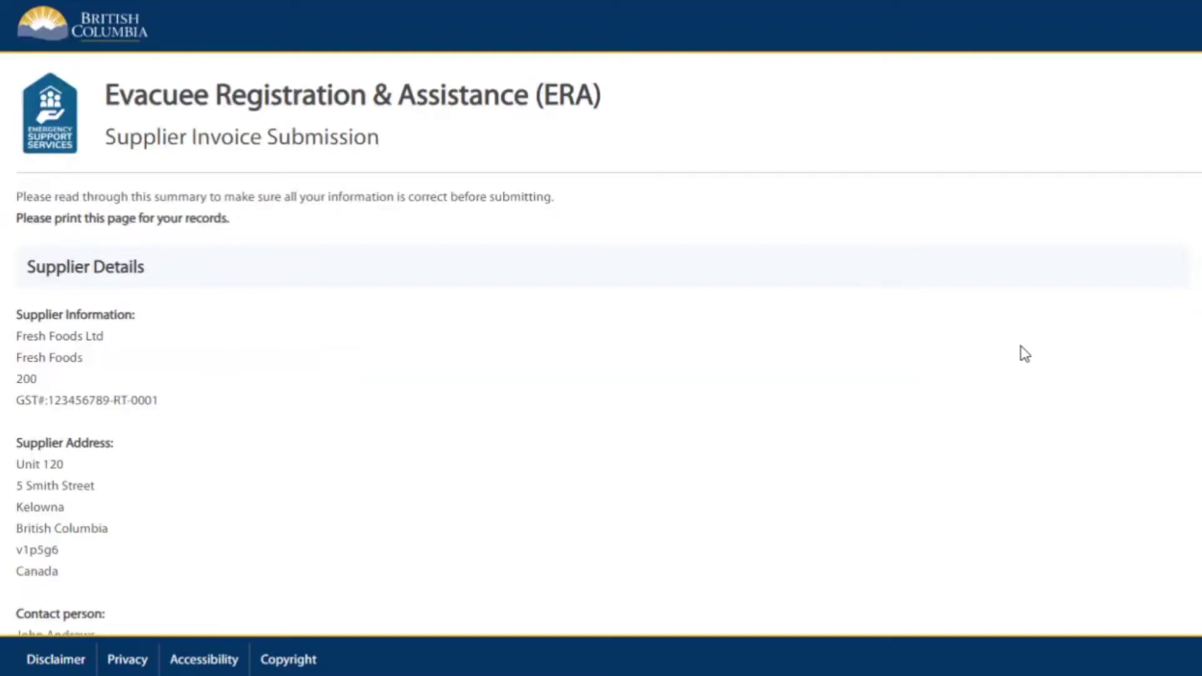
Review the invoice summary, enter the captcha text, and submit invoice 345.
scroll(1023, 348, down, 6)
scroll(1025, 354, down, 6)
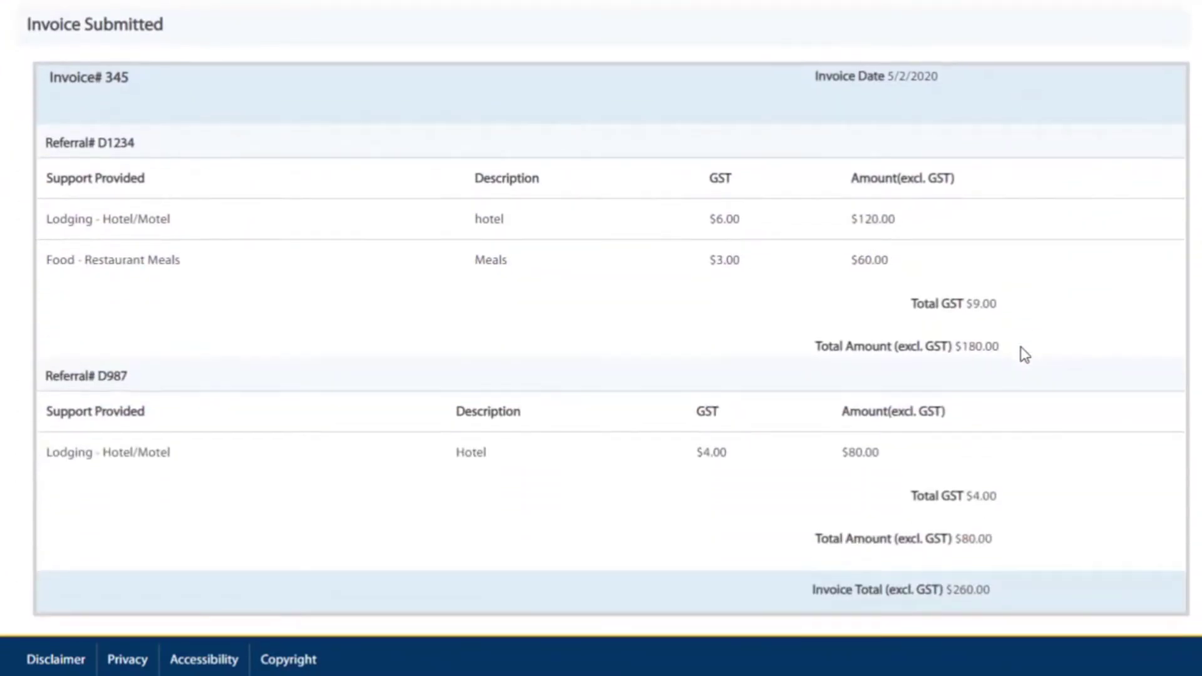
scroll(1025, 355, down, 8)
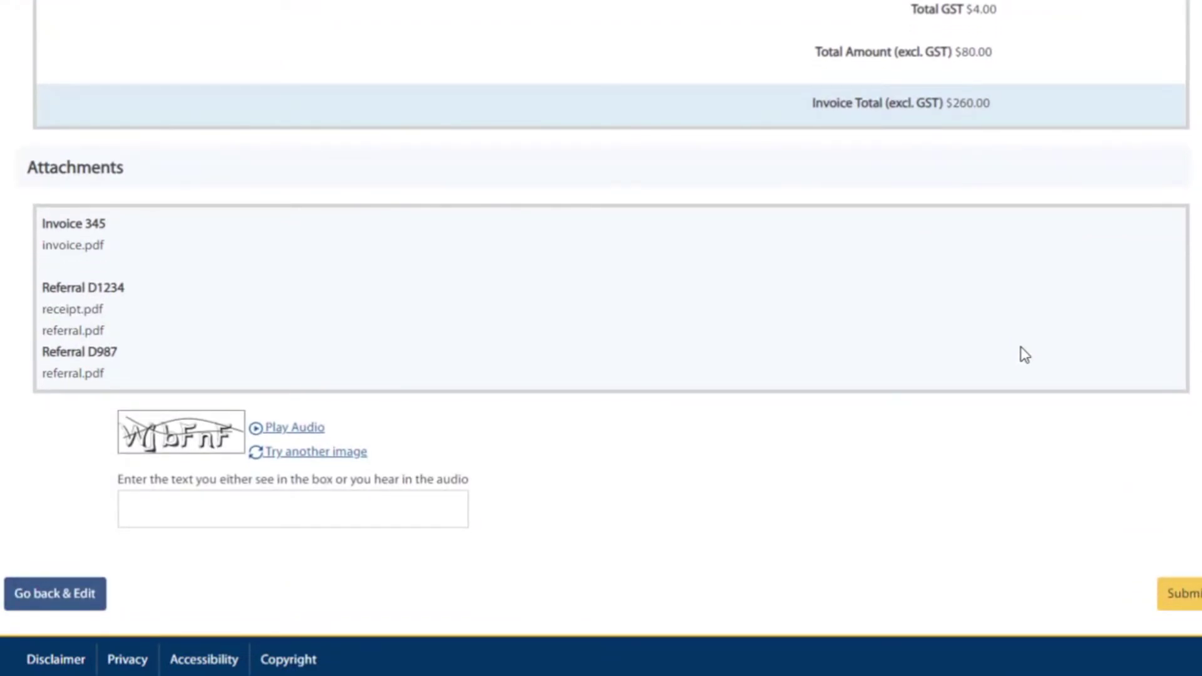
click(218, 513)
text(W)
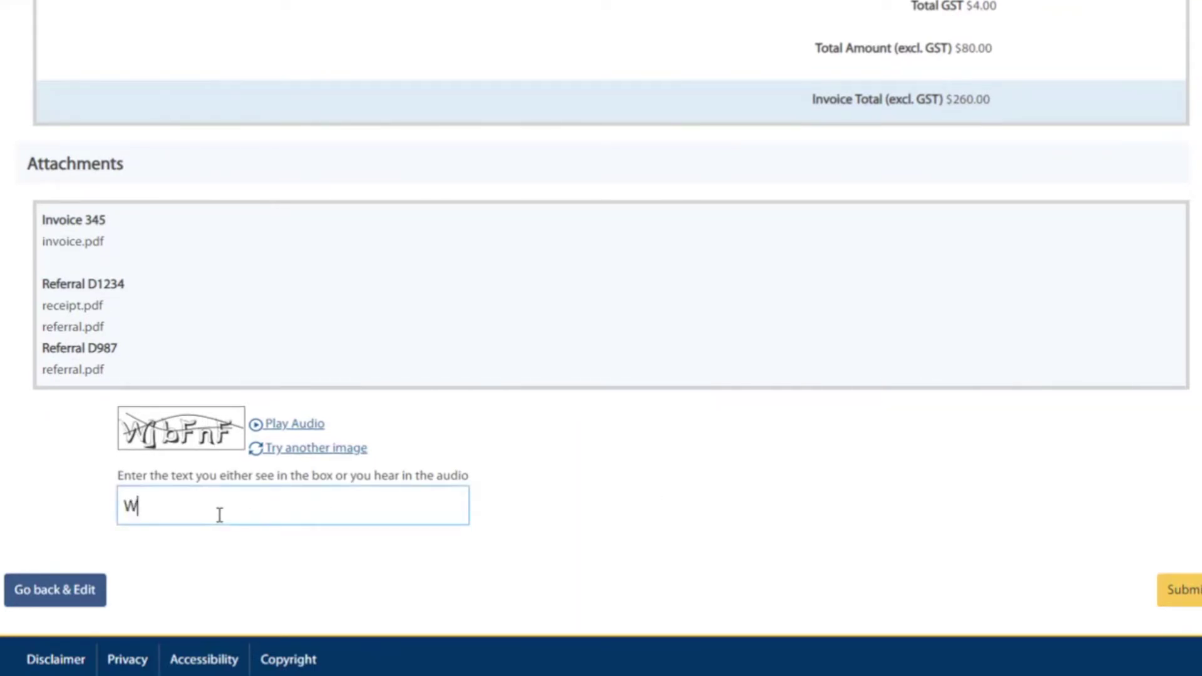
text(jbFnF)
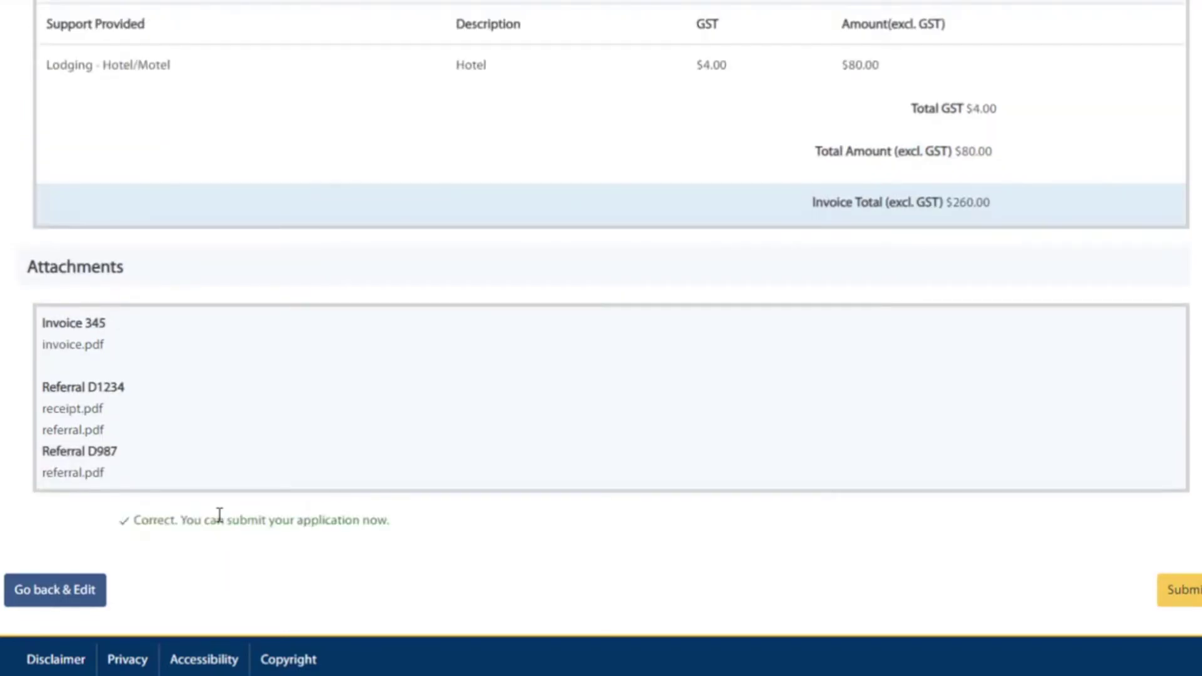
click(1182, 592)
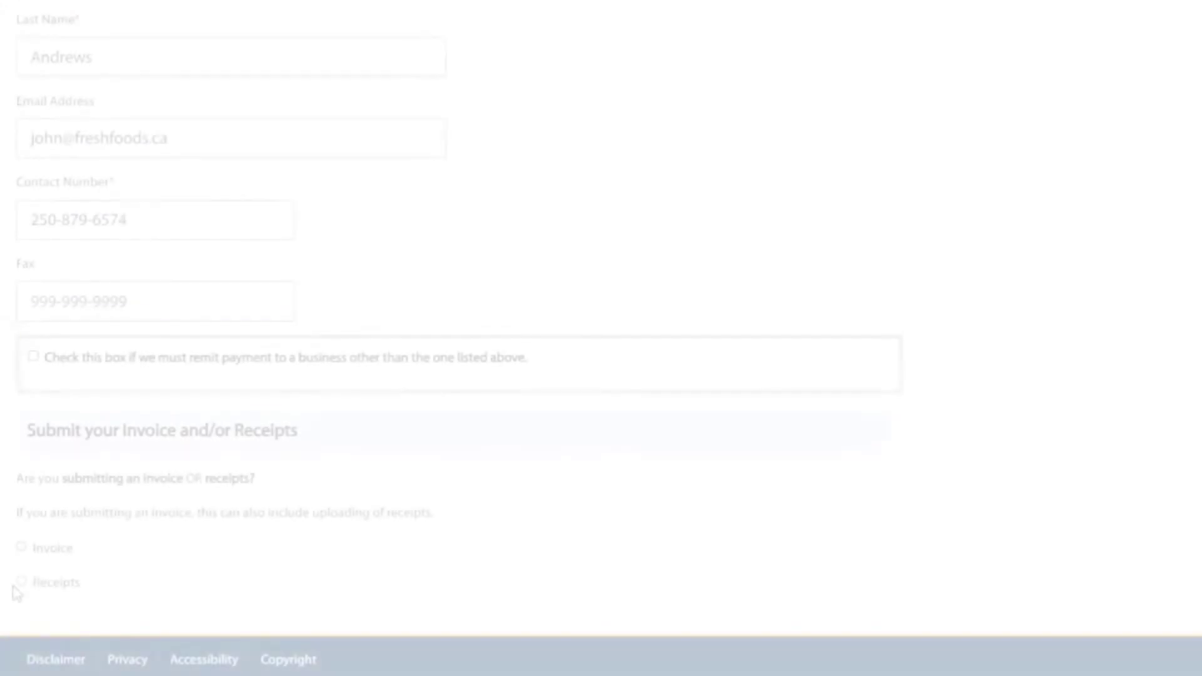
Choose Receipts instead of an invoice for the new submission.
click(22, 582)
scroll(21, 586, down, 3)
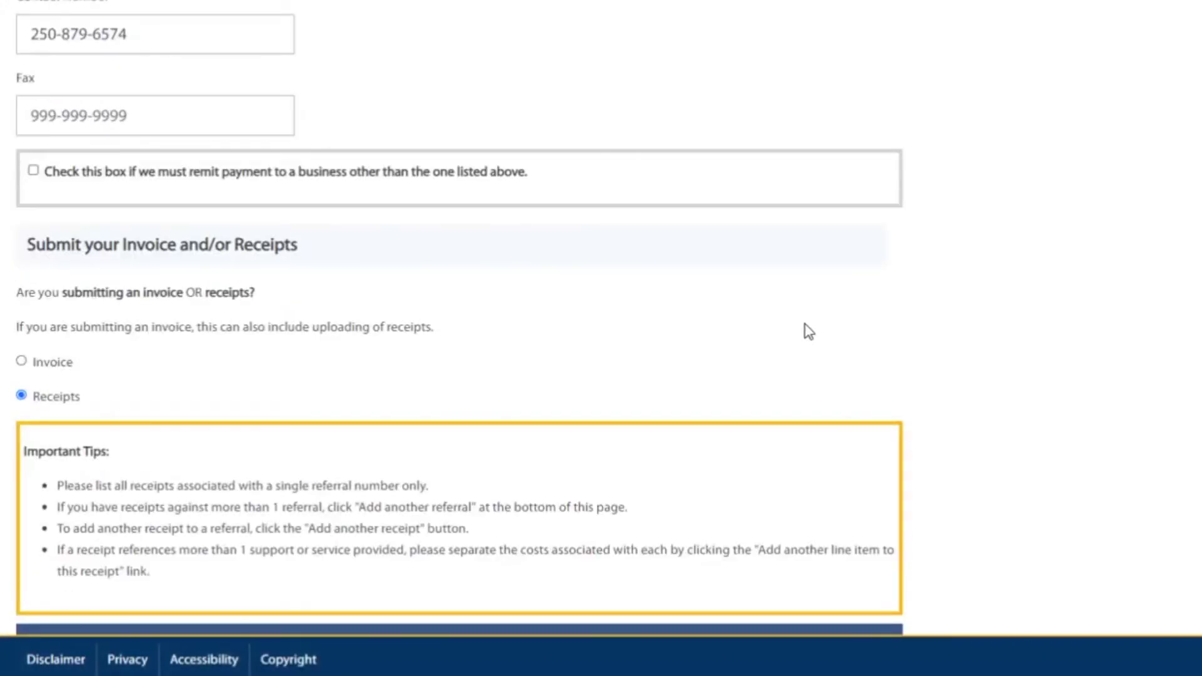
scroll(805, 333, down, 6)
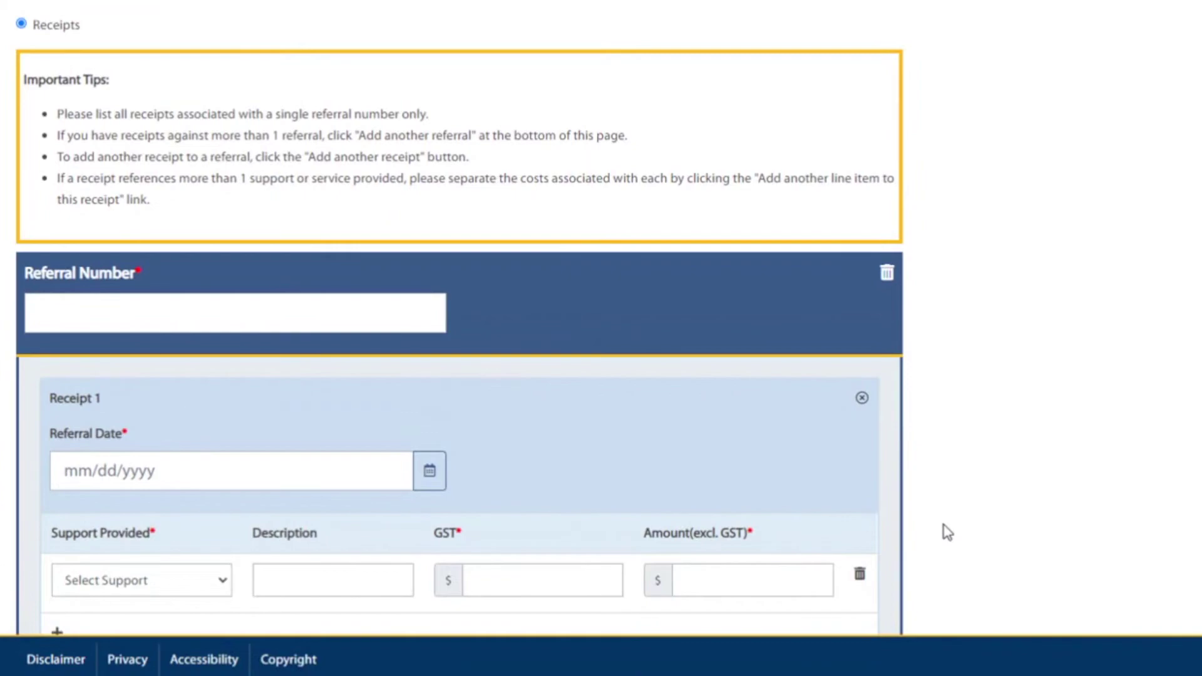
Enter referral number D12345678 and date the receipt 5/4/2020.
scroll(948, 532, down, 5)
scroll(946, 530, up, 2)
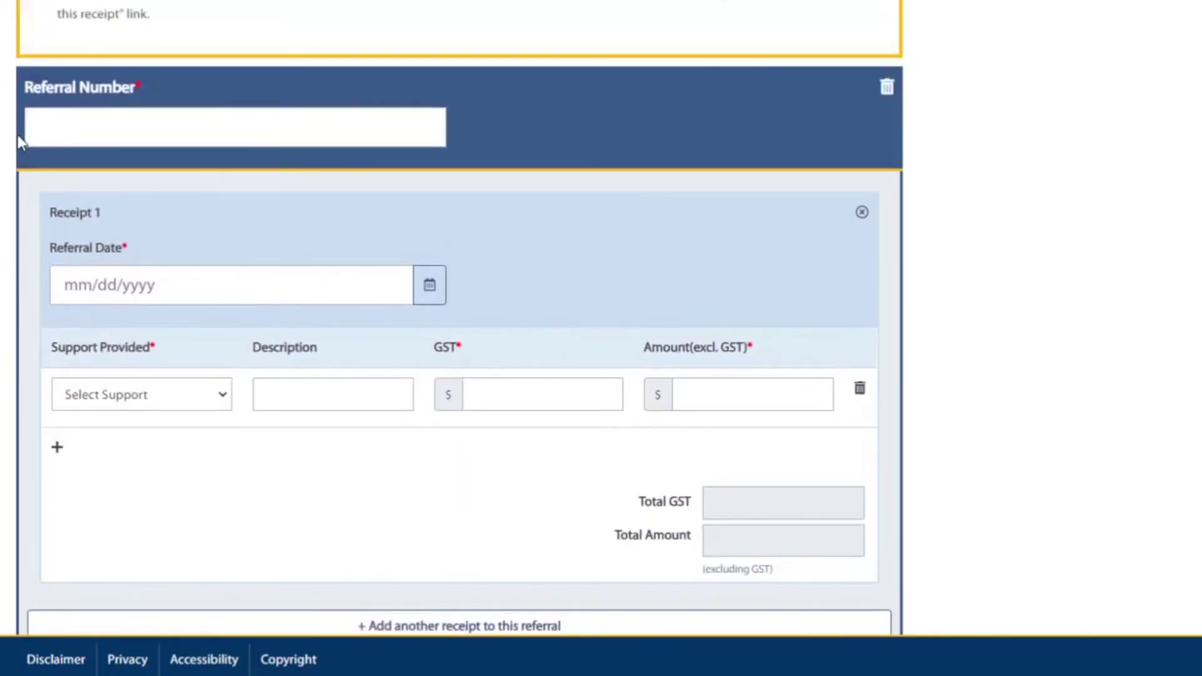
click(70, 118)
text(D12)
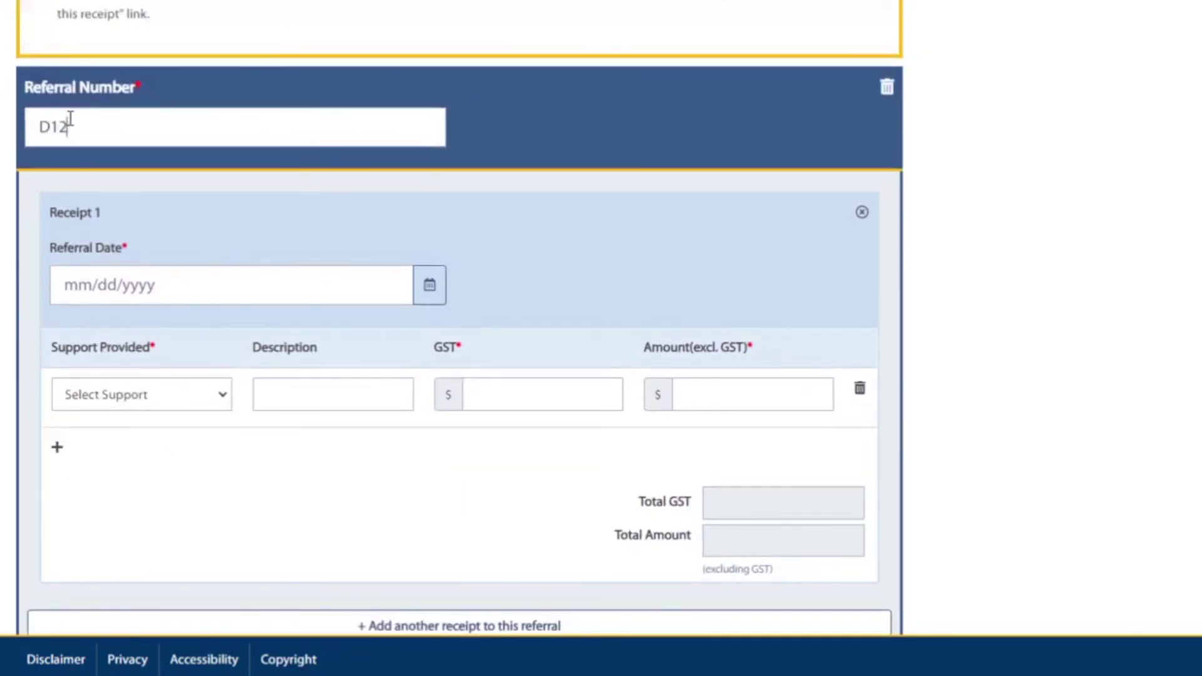
text(345678)
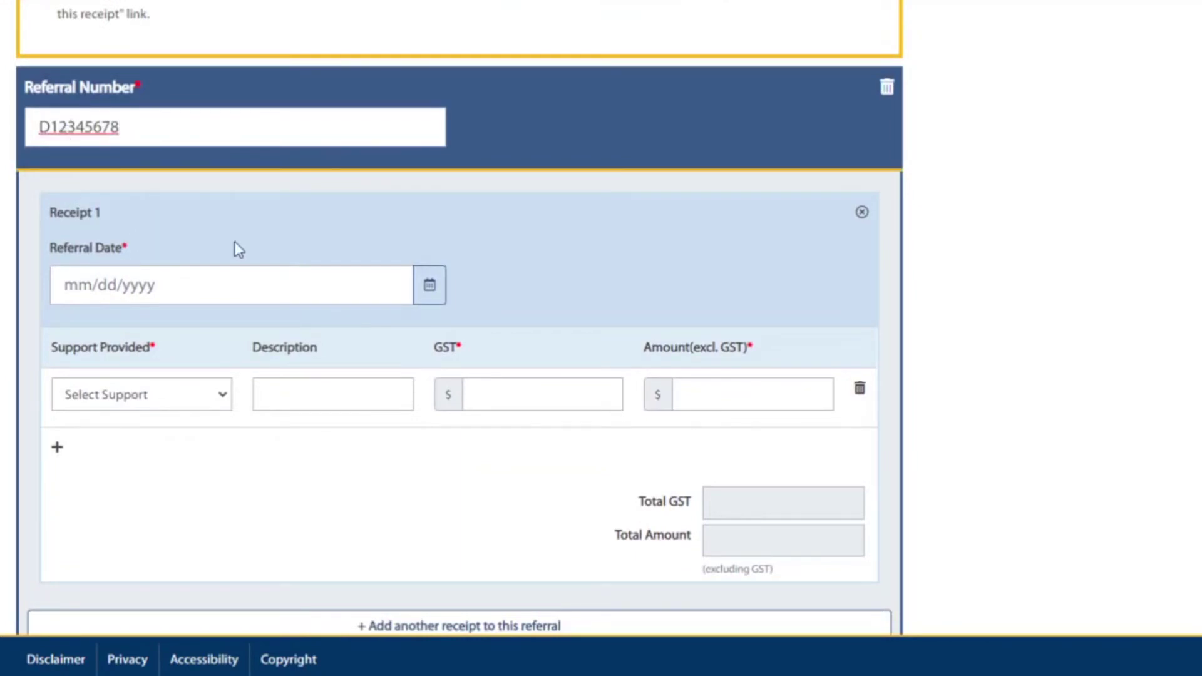
click(432, 288)
click(67, 407)
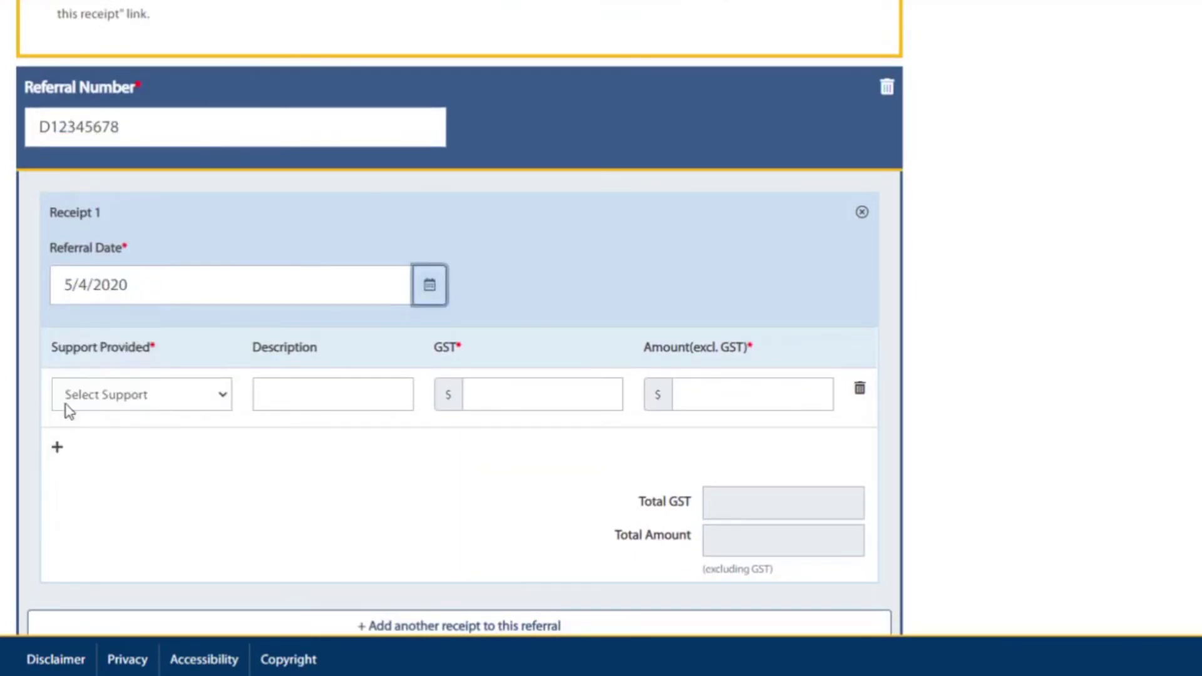
Add a Food - Groceries line described Food with GST 5 and amount 100.
click(218, 395)
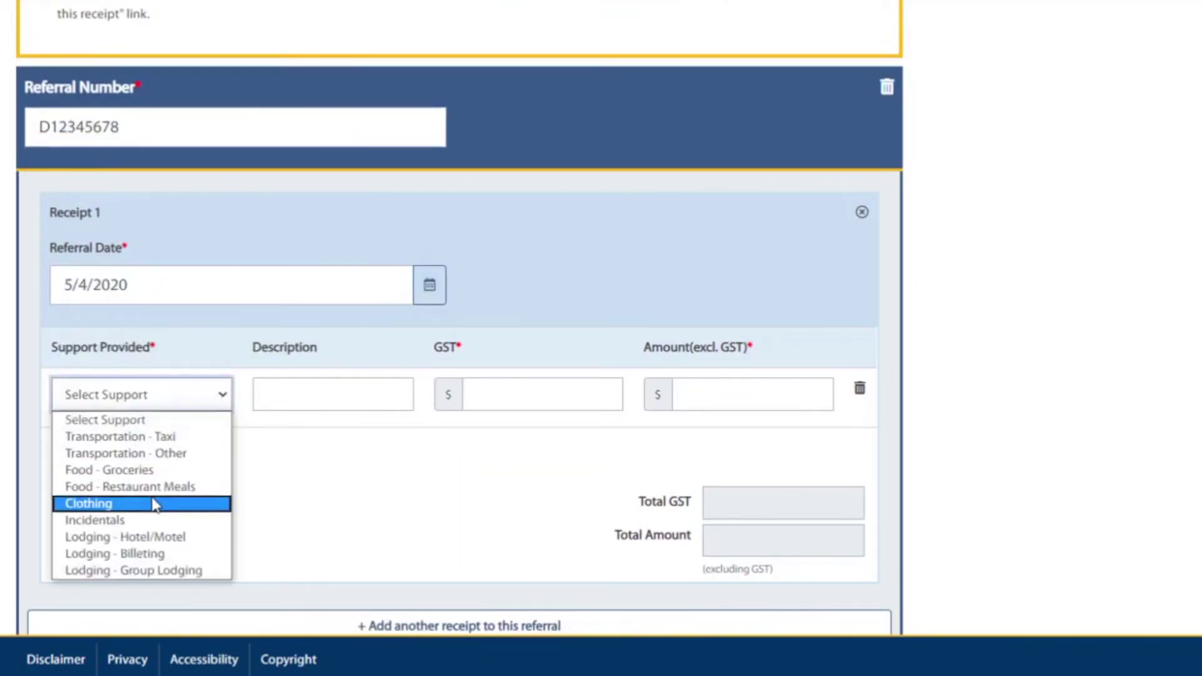
click(144, 473)
click(286, 396)
text(Food)
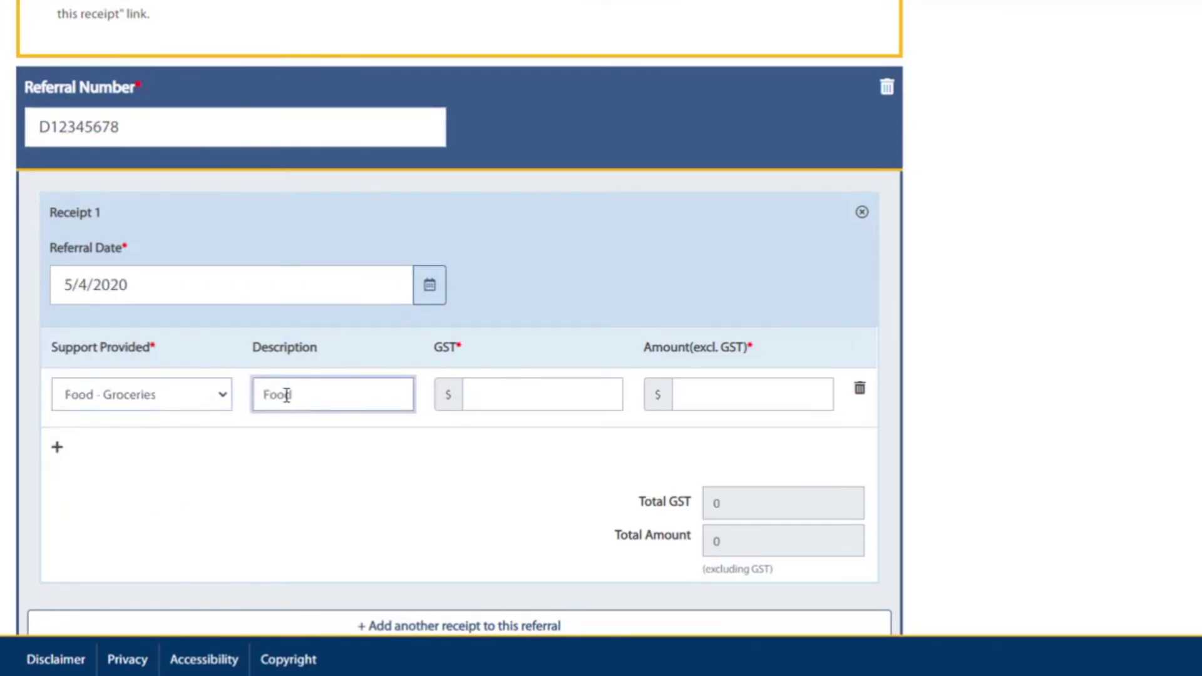
click(511, 398)
text(5)
click(711, 388)
text(100)
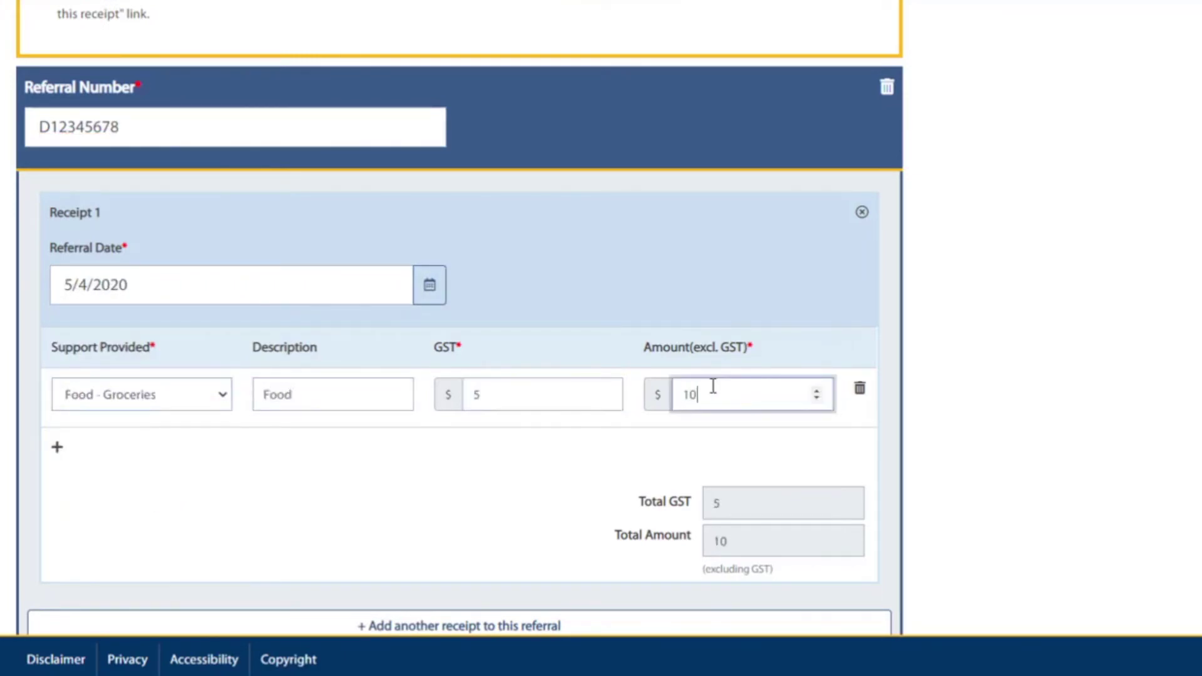
click(662, 460)
scroll(632, 449, down, 1)
scroll(631, 450, down, 1)
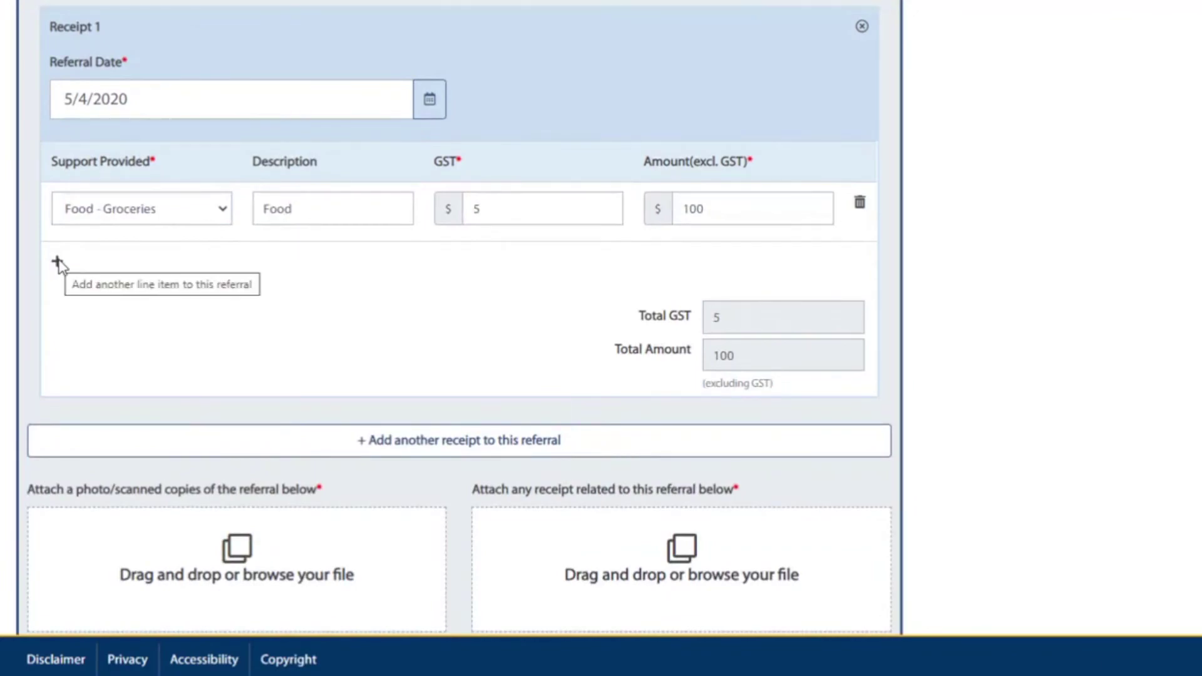
Add an Incidentals line for Toiletries with GST 1 and amount 20.
click(55, 262)
click(191, 276)
click(113, 393)
click(315, 264)
text(Toiletries)
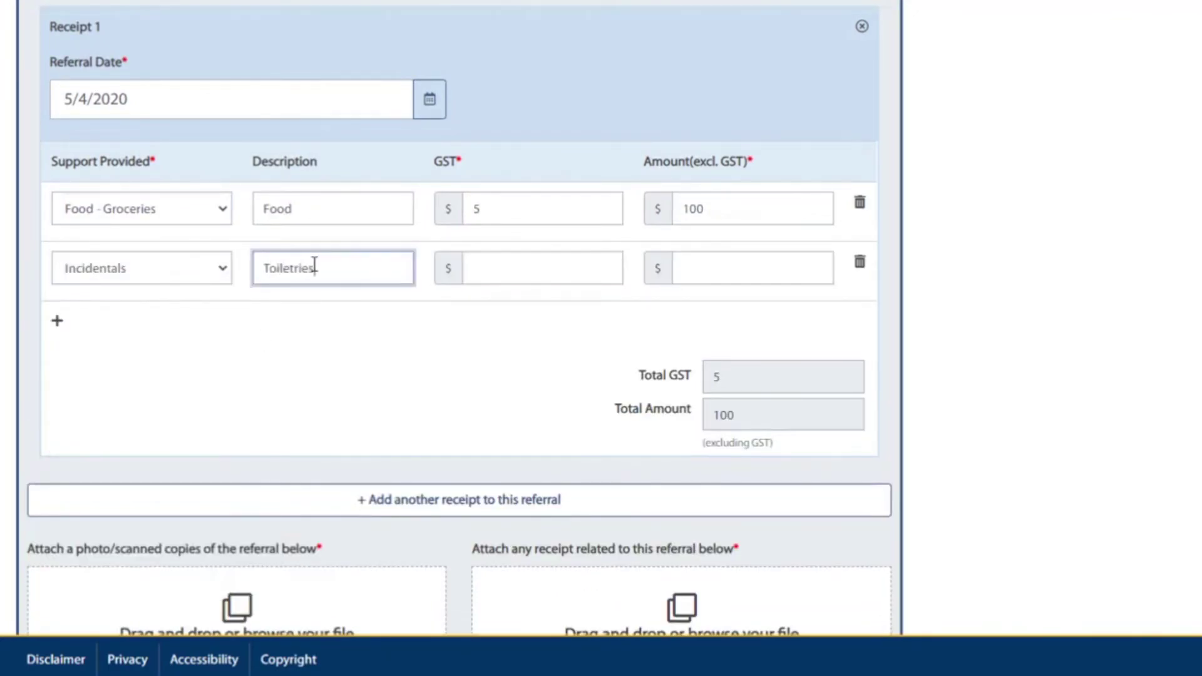
click(494, 263)
text(1)
click(730, 276)
text(20)
click(686, 332)
scroll(921, 322, down, 3)
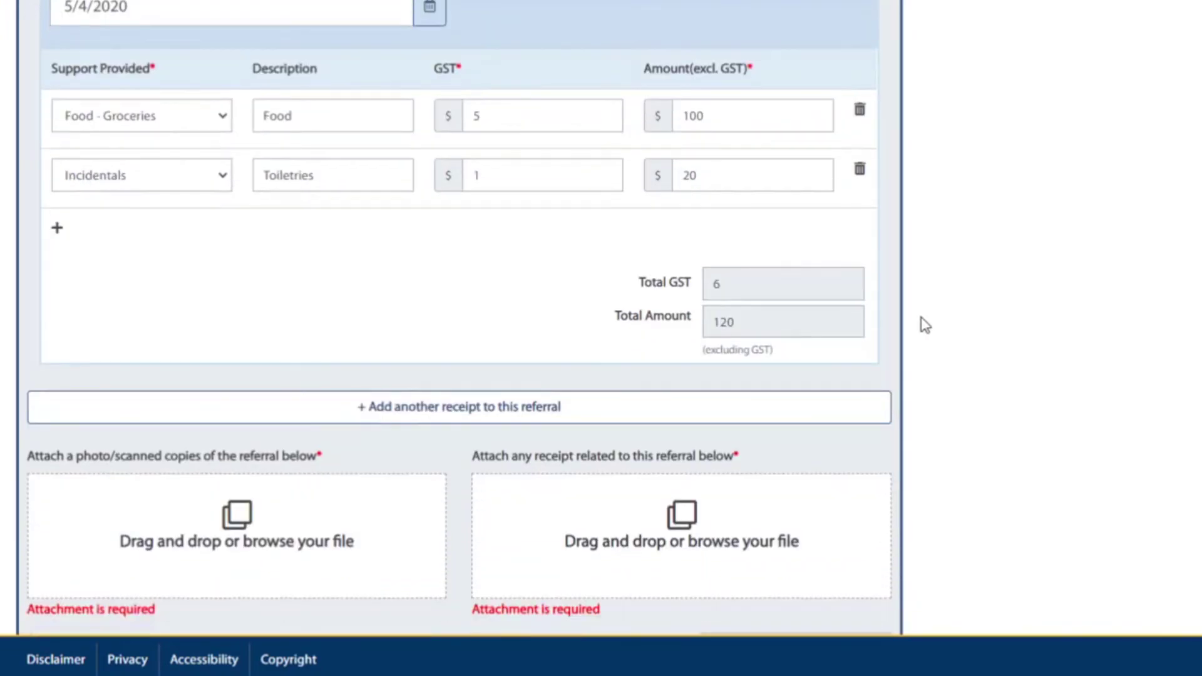
Add a second receipt to the referral, dated May 5, 2020.
click(468, 324)
scroll(702, 301, down, 3)
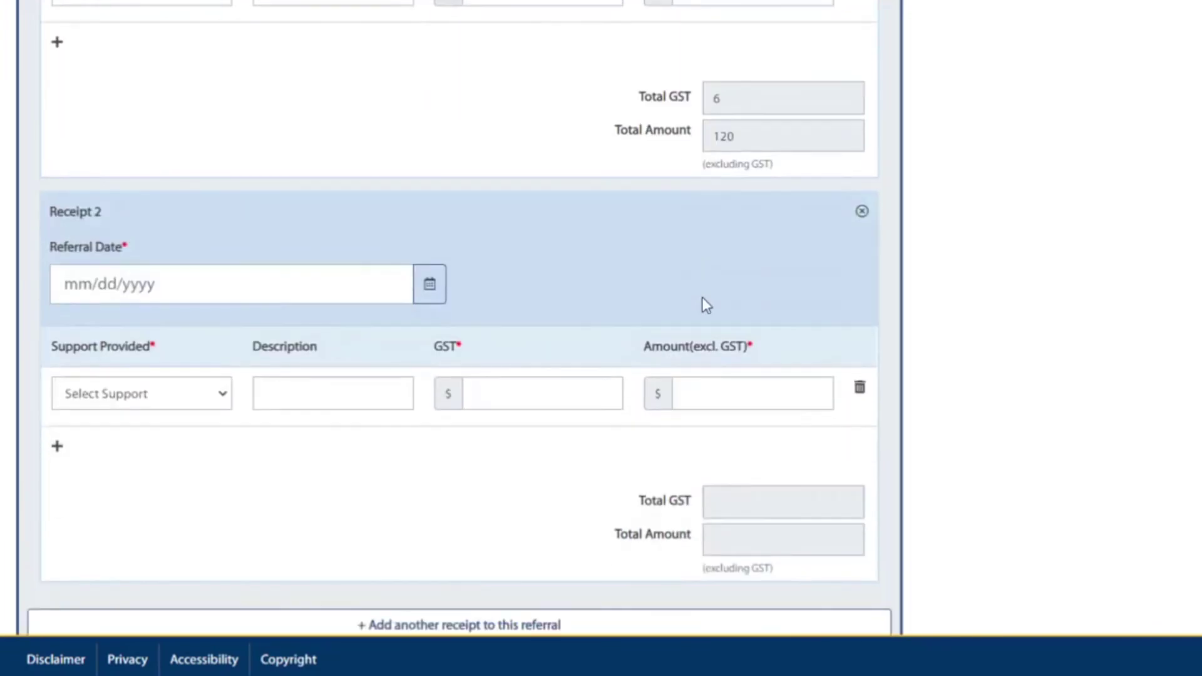
click(429, 191)
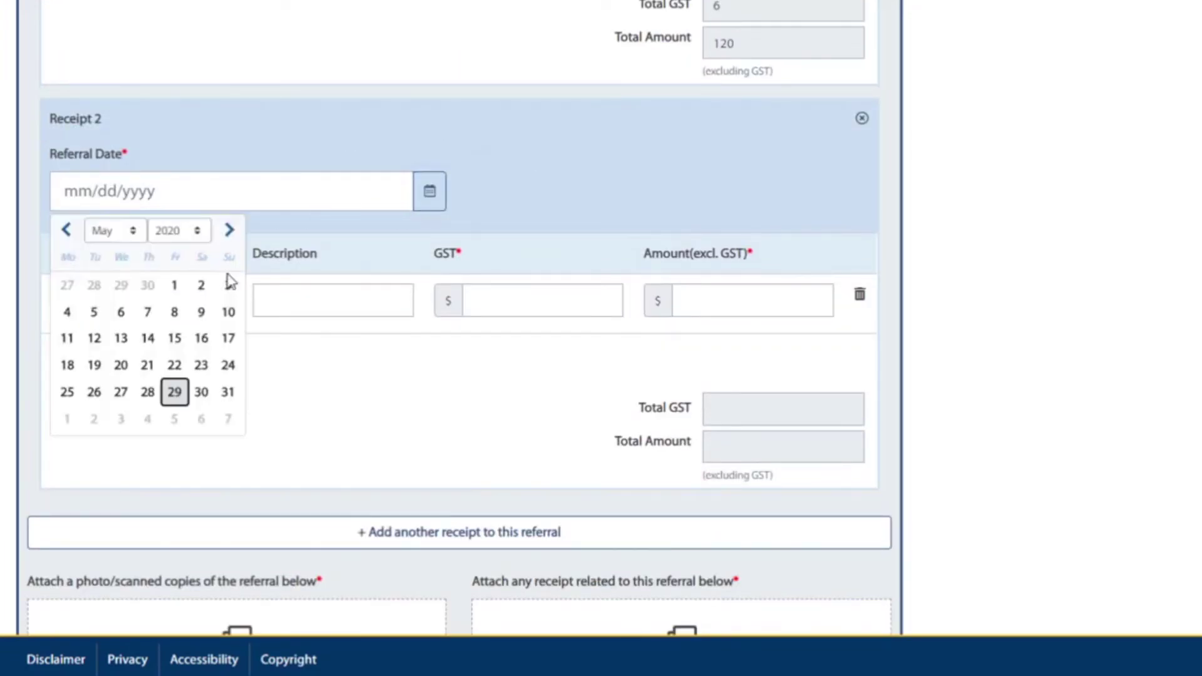
click(97, 312)
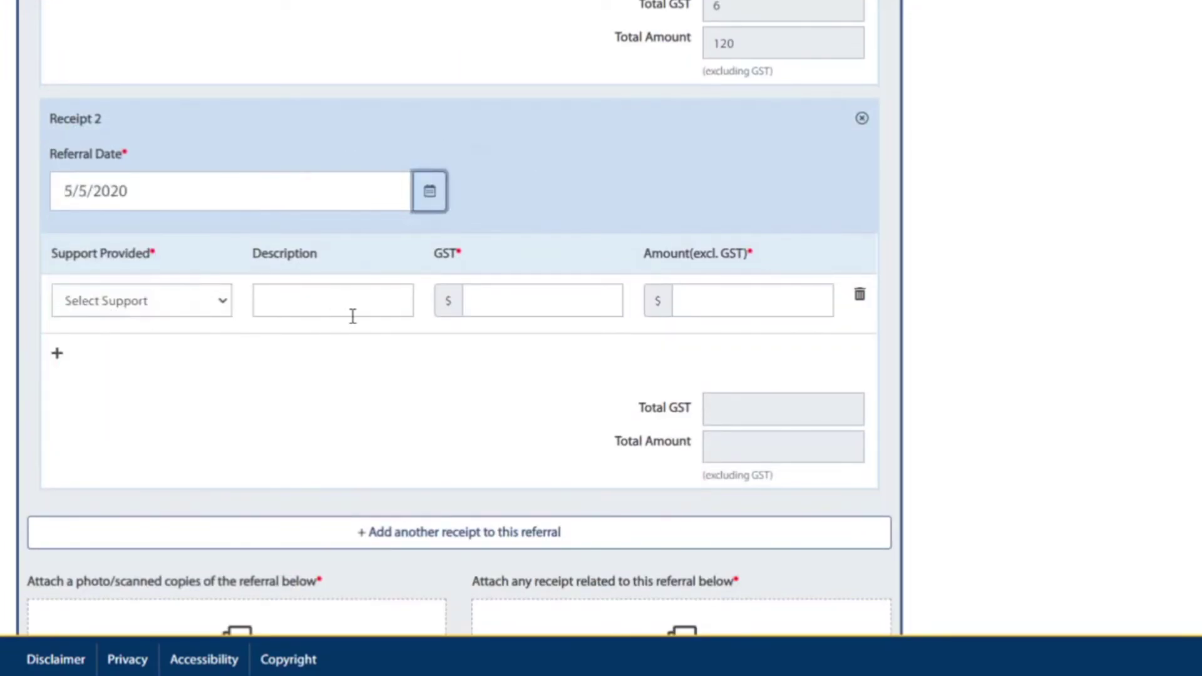
Give Receipt 2 a Food - Groceries line described Food, GST 3, amount 60.
click(224, 301)
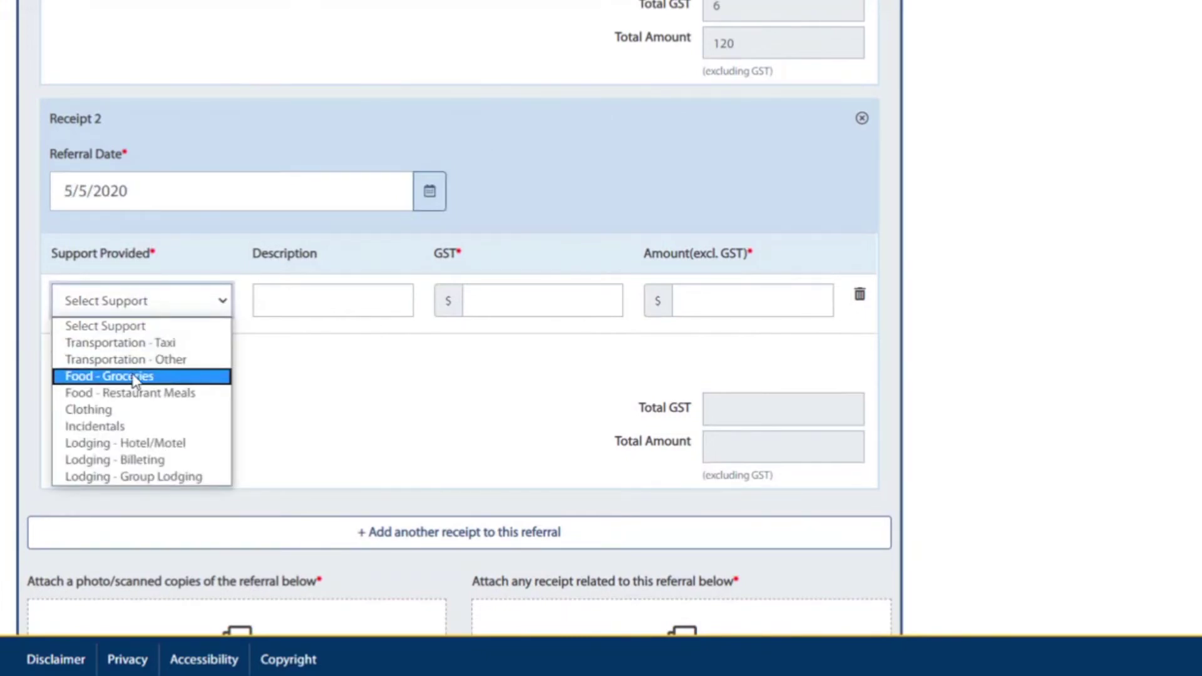
click(137, 379)
click(289, 294)
text(Food)
click(495, 300)
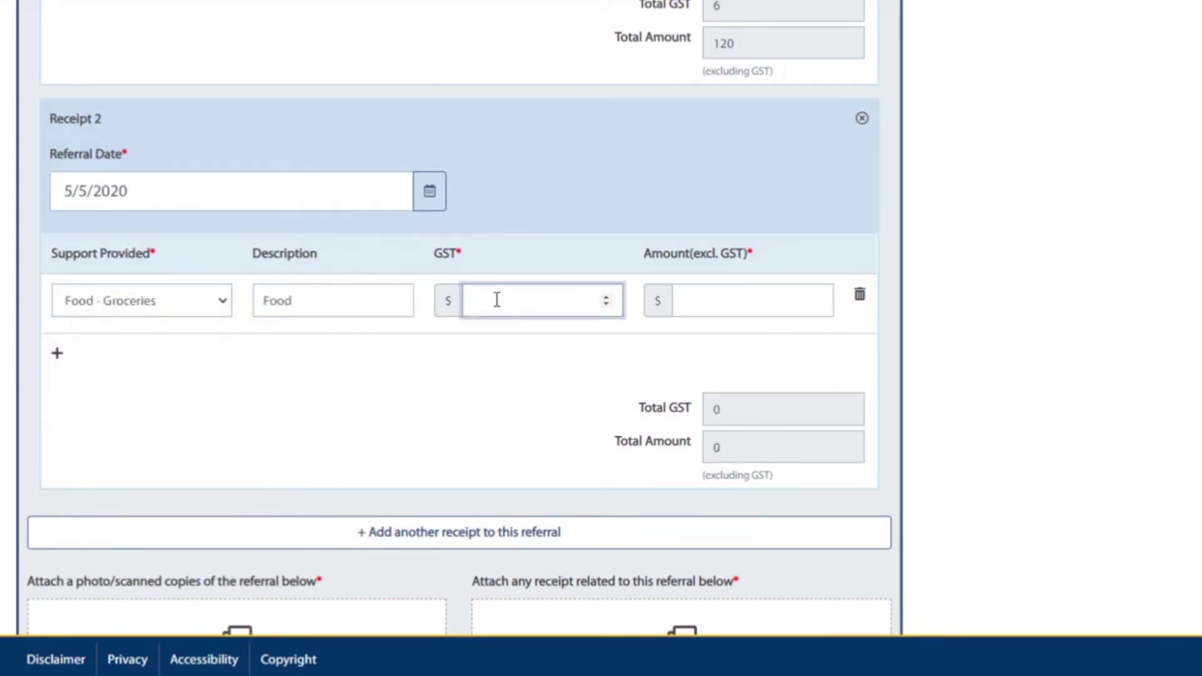
text(3)
click(711, 288)
text(60)
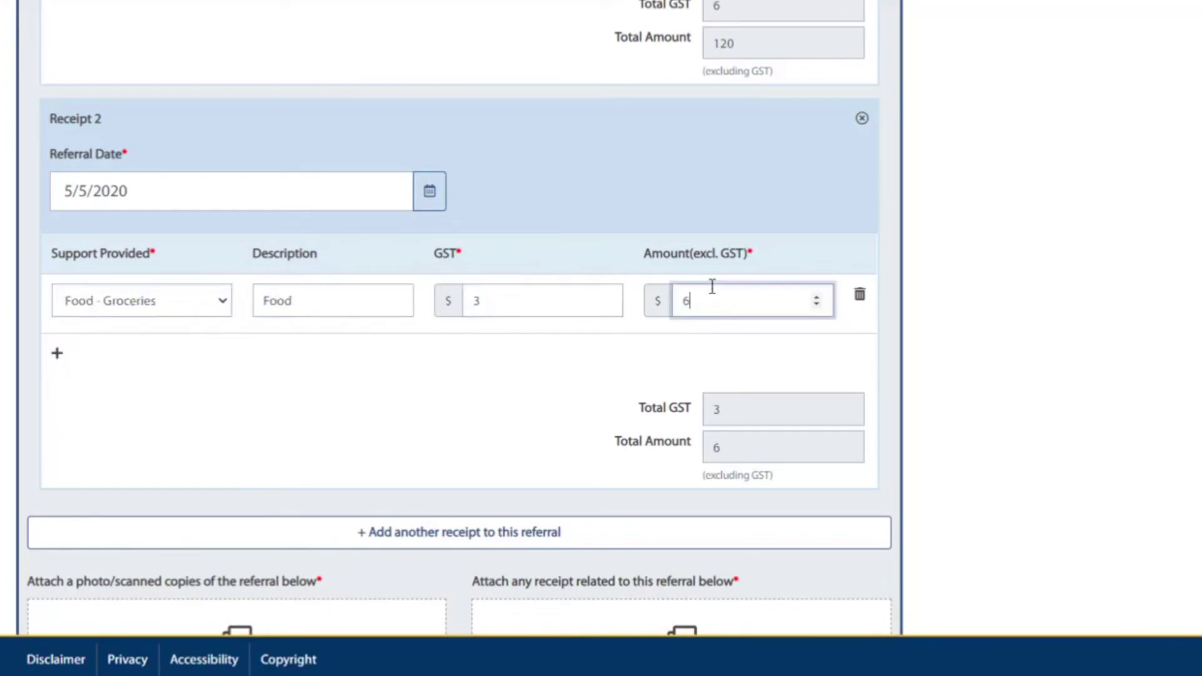
click(617, 355)
scroll(617, 354, down, 3)
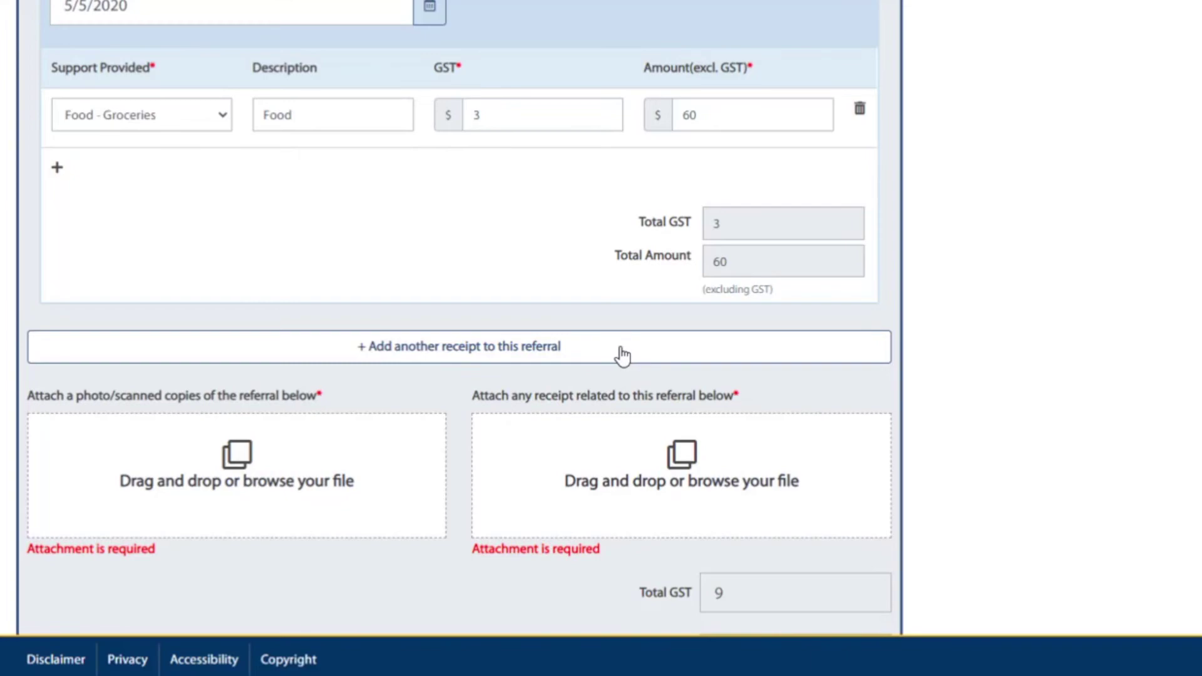
Attach referral.pdf as the referral copy.
scroll(621, 356, down, 2)
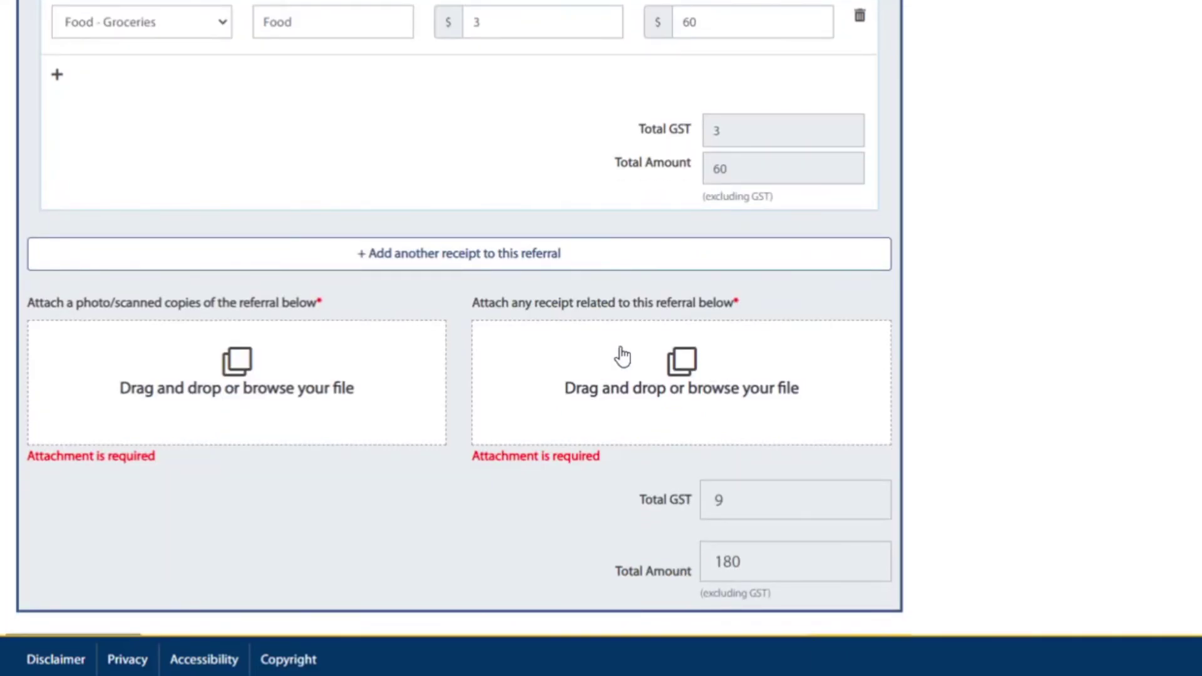
click(245, 362)
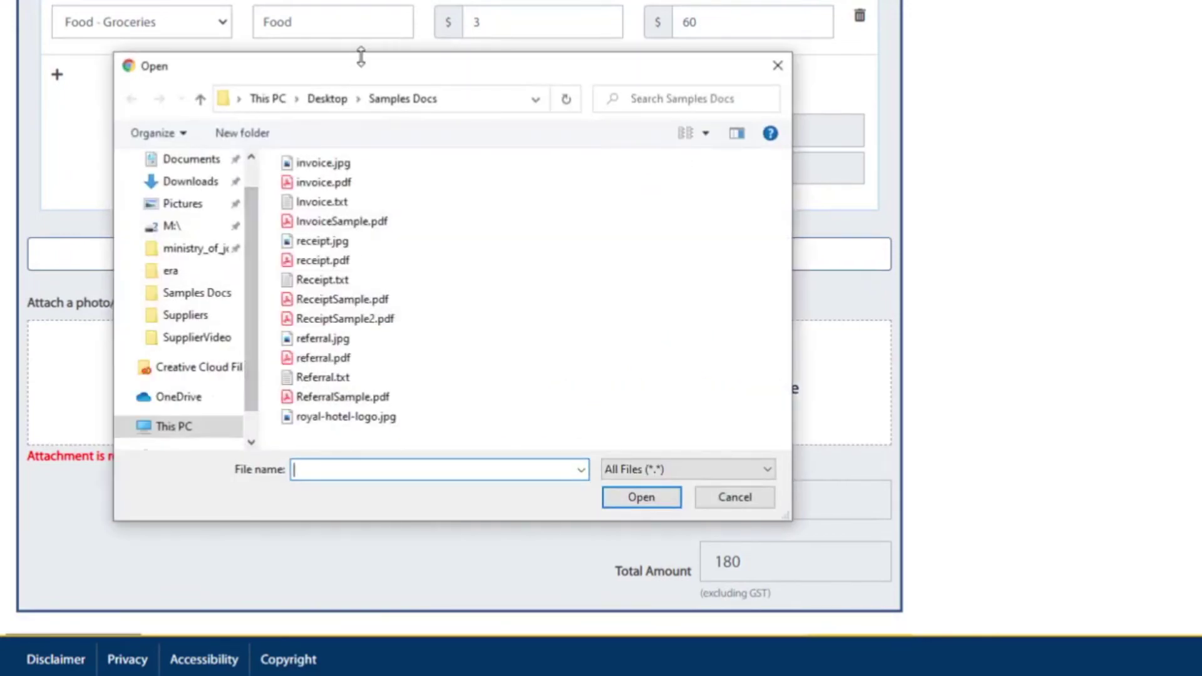
drag(361, 56, 647, 39)
click(605, 340)
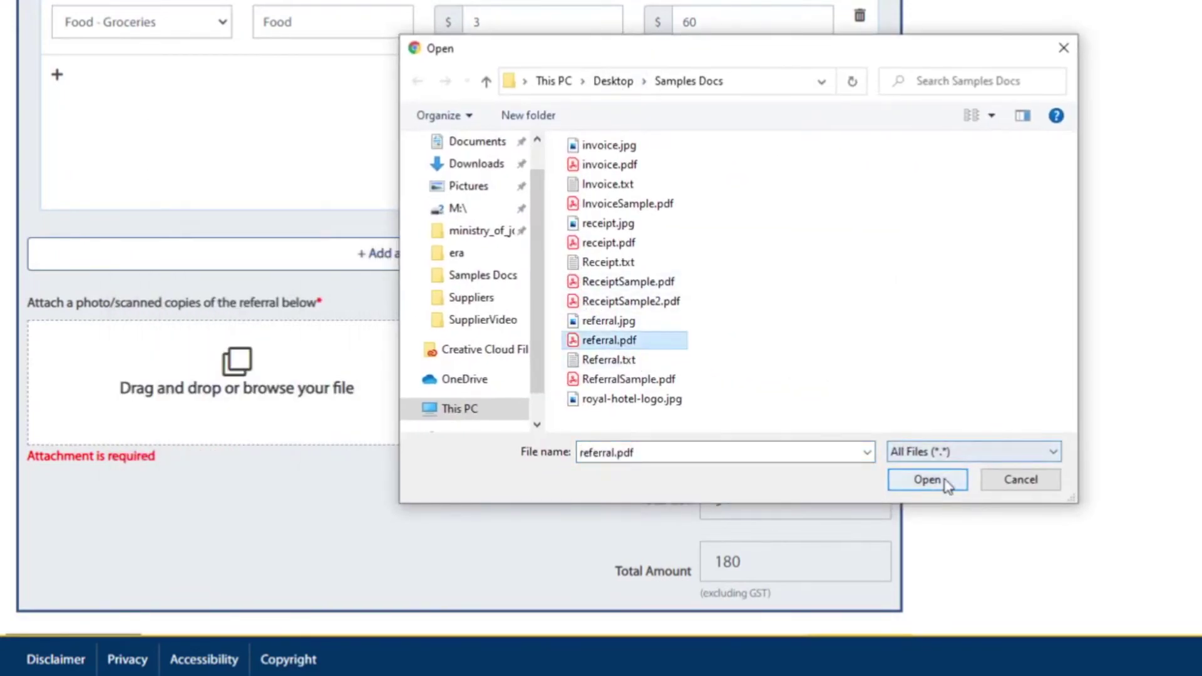
click(928, 480)
Attach ReceiptSample.pdf and ReceiptSample2.pdf as the two receipts.
click(645, 386)
click(629, 283)
click(927, 479)
click(681, 370)
click(640, 304)
click(928, 480)
scroll(664, 445, down, 3)
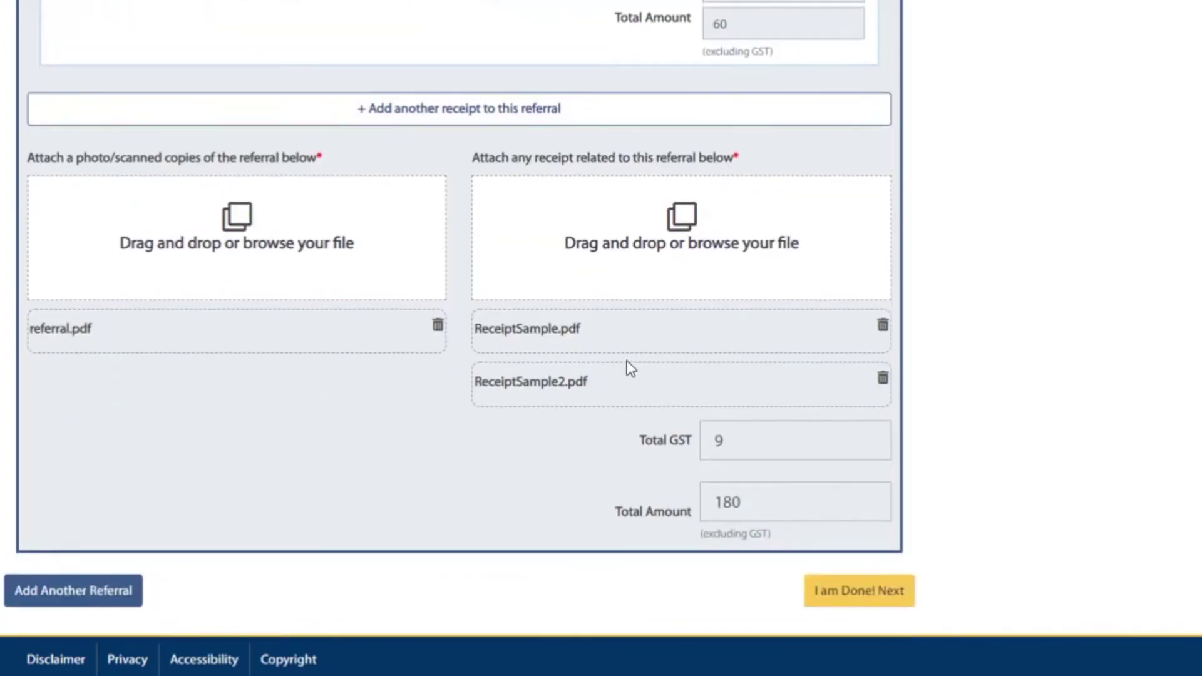
Finish the referral with 'I am Done! Next' and review the receipts summary.
click(866, 597)
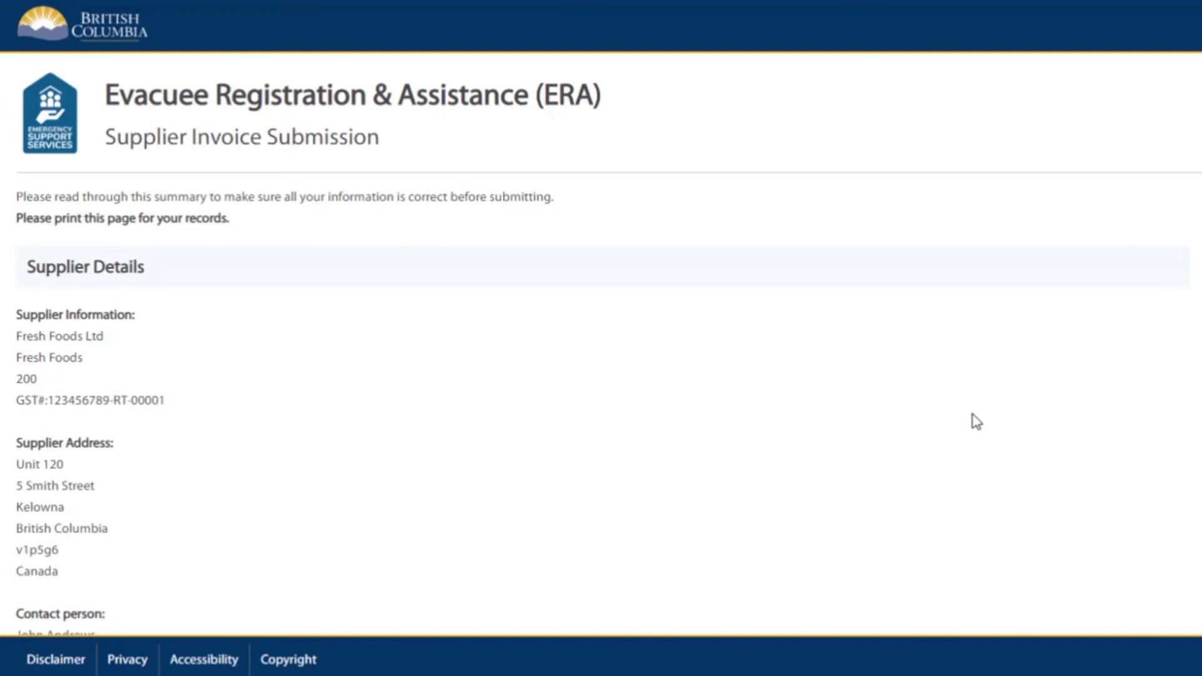
scroll(915, 410, down, 10)
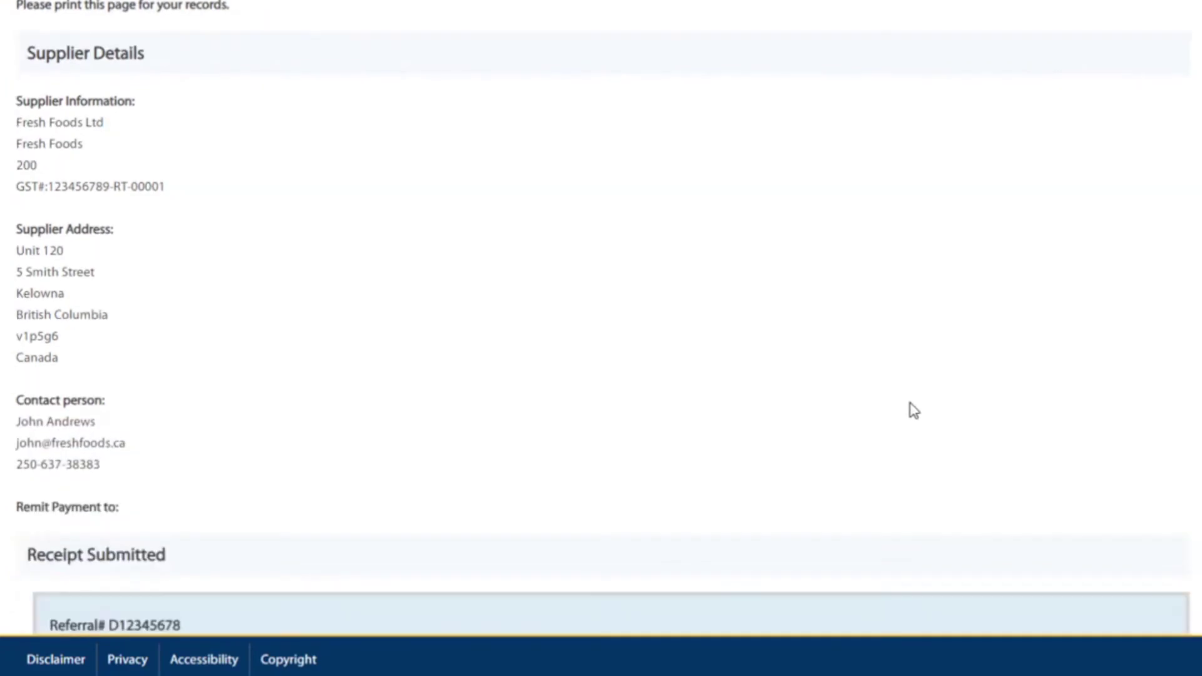
scroll(953, 404, down, 8)
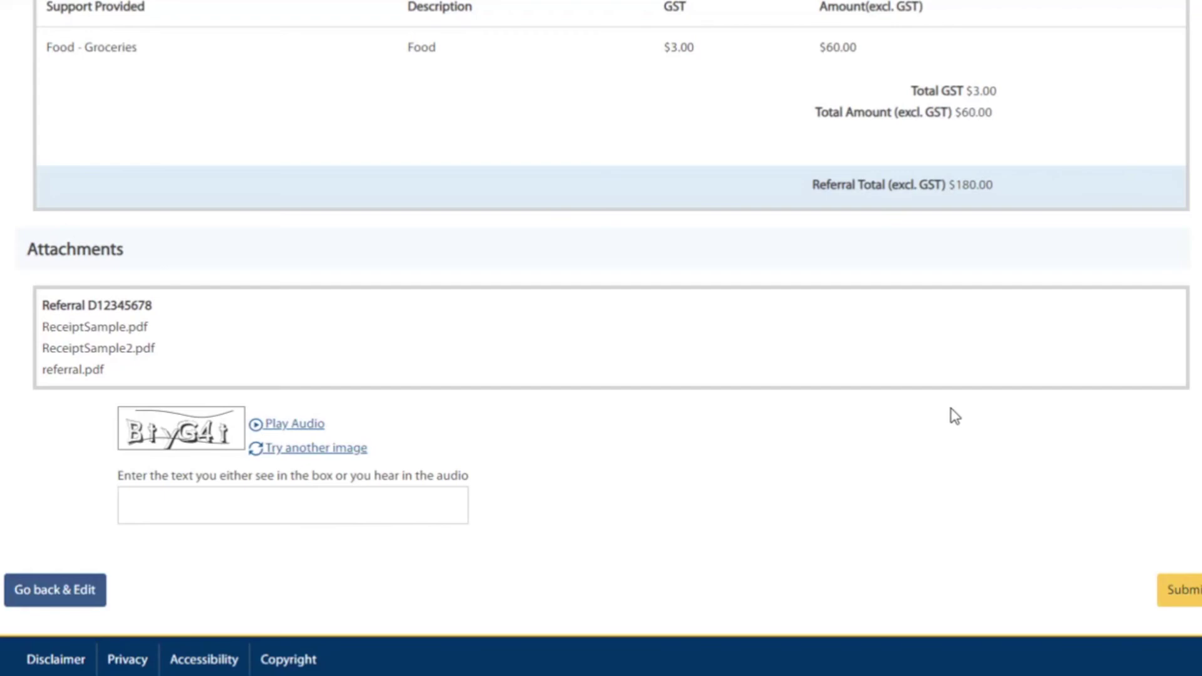
Enter the shown CAPTCHA text and submit the receipt submission.
click(196, 504)
text(B)
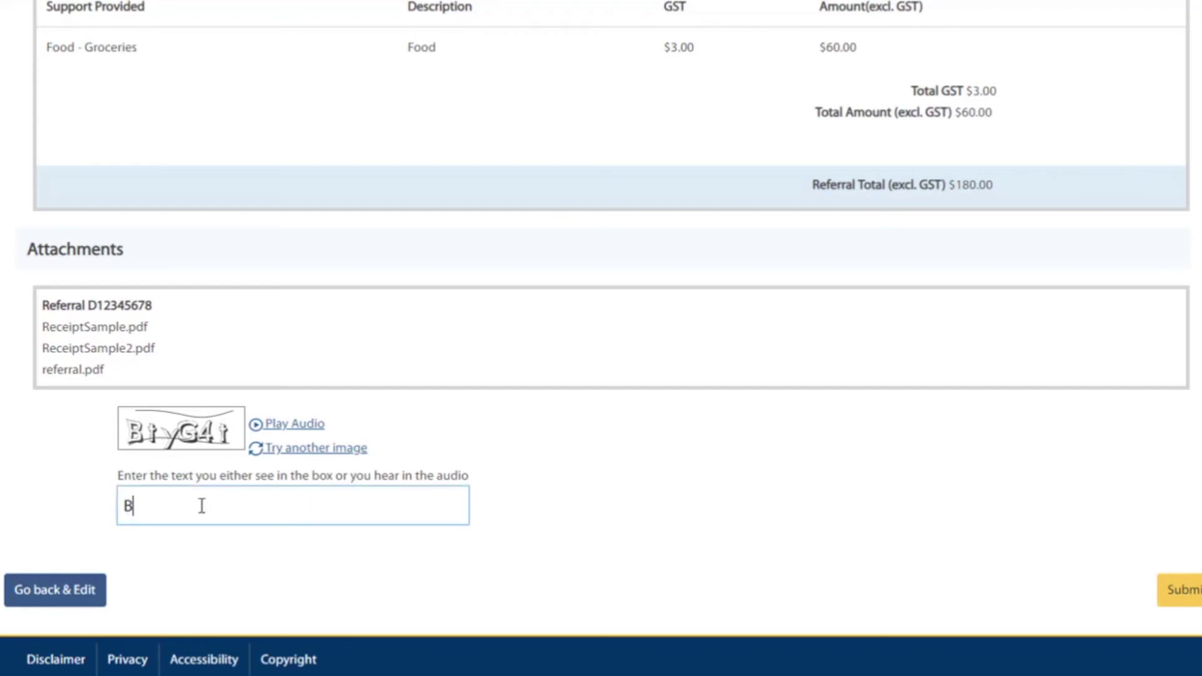
text(tyG4i)
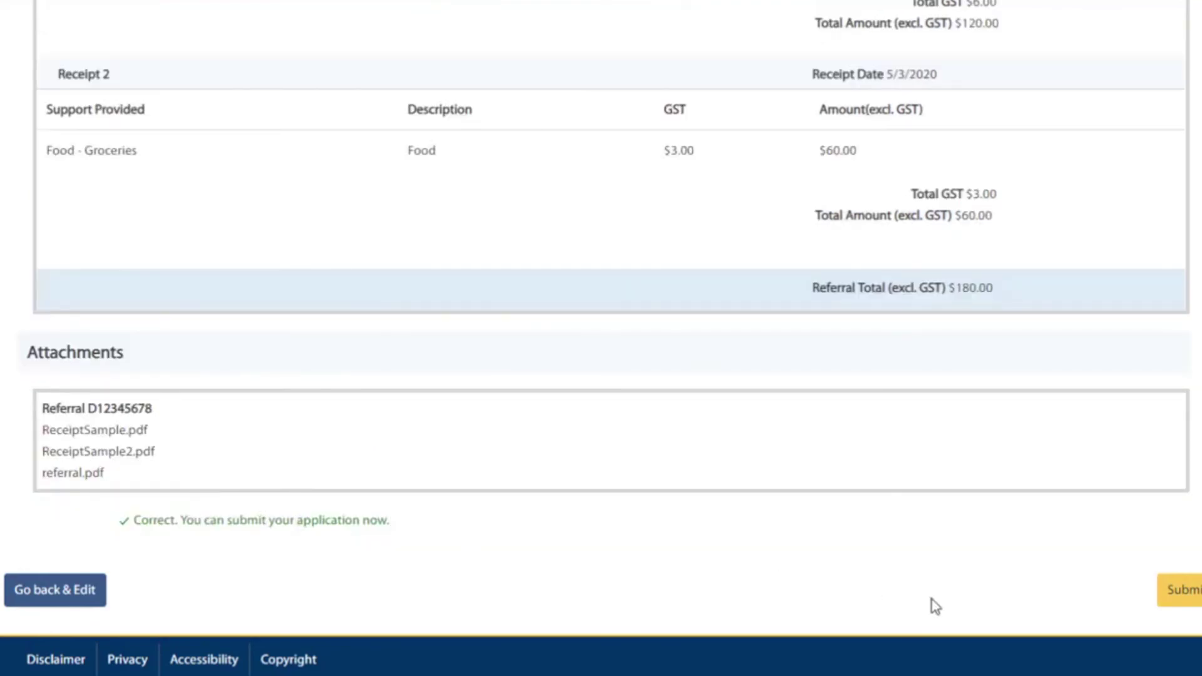
click(1181, 588)
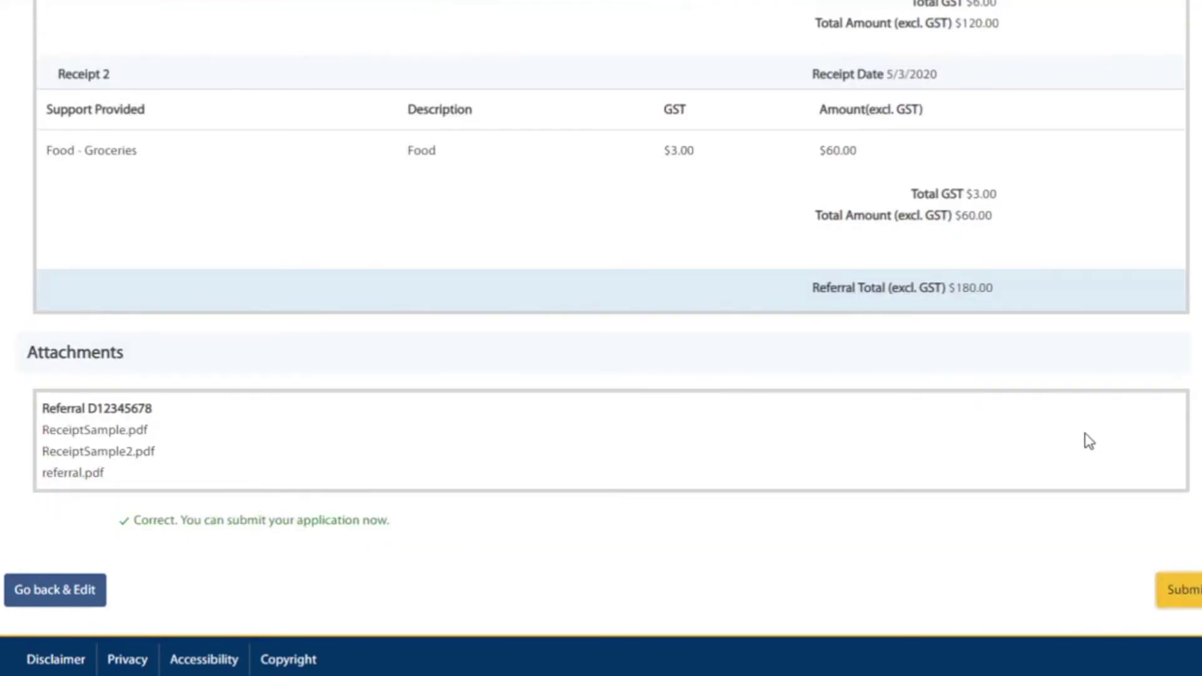